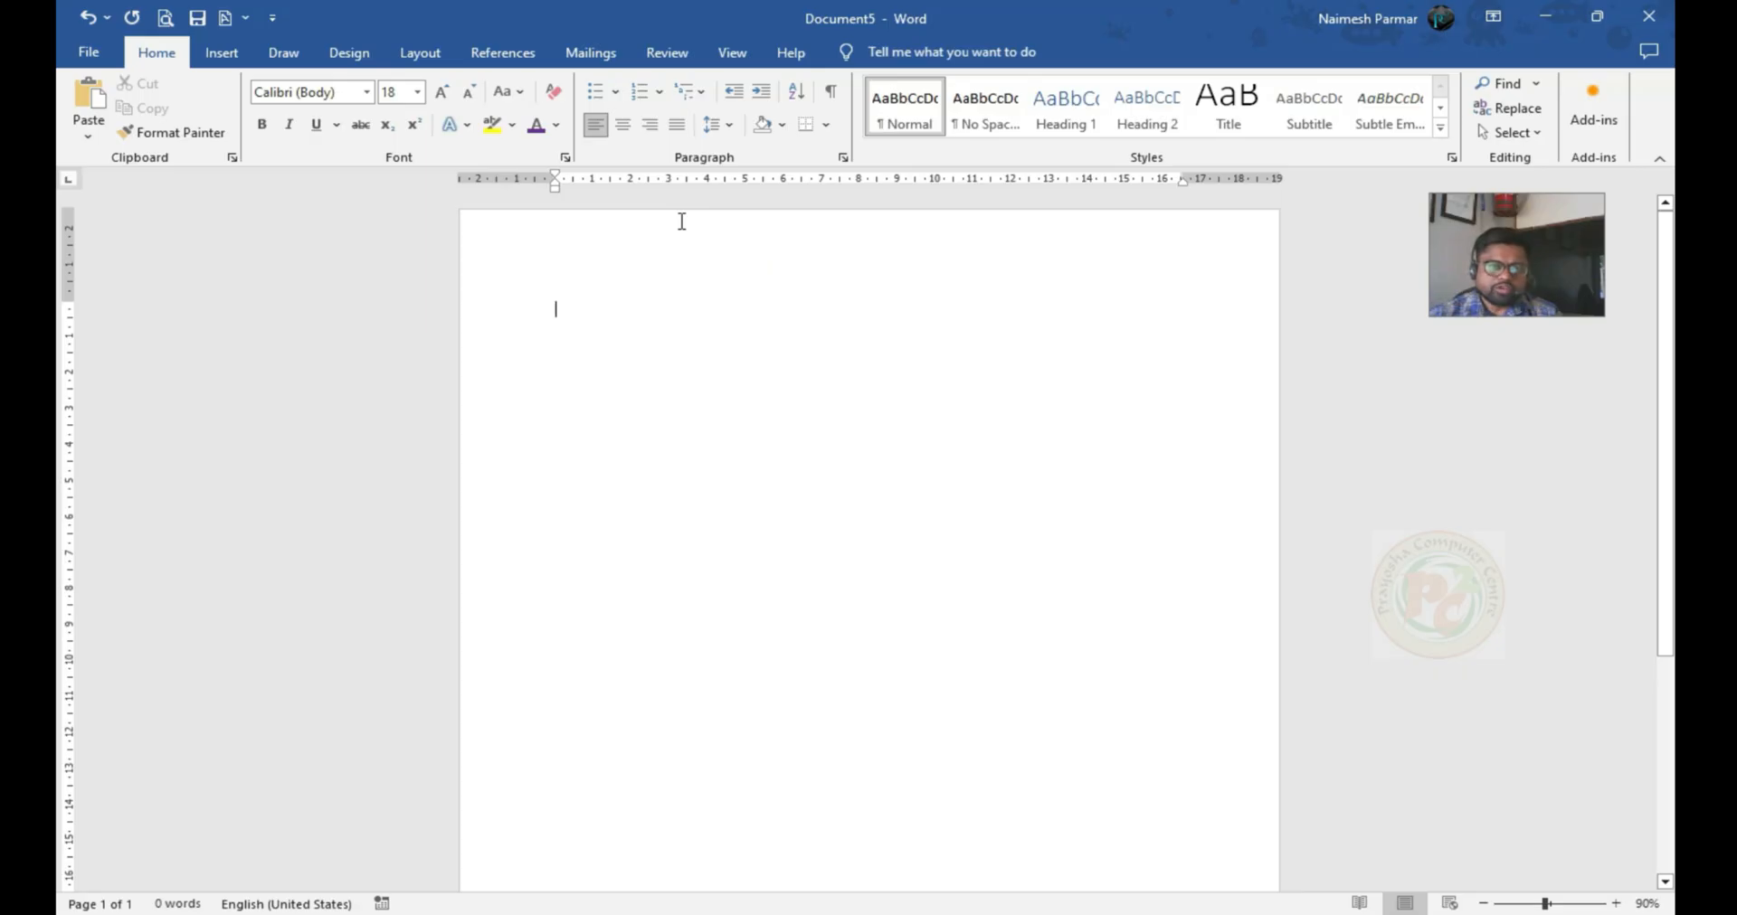
Set the page margins to Narrow and the paper size to A4 210 x 297 mm
{"action": "left_click", "coordinate": [422, 55]}
{"action": "left_click", "coordinate": [88, 113]}
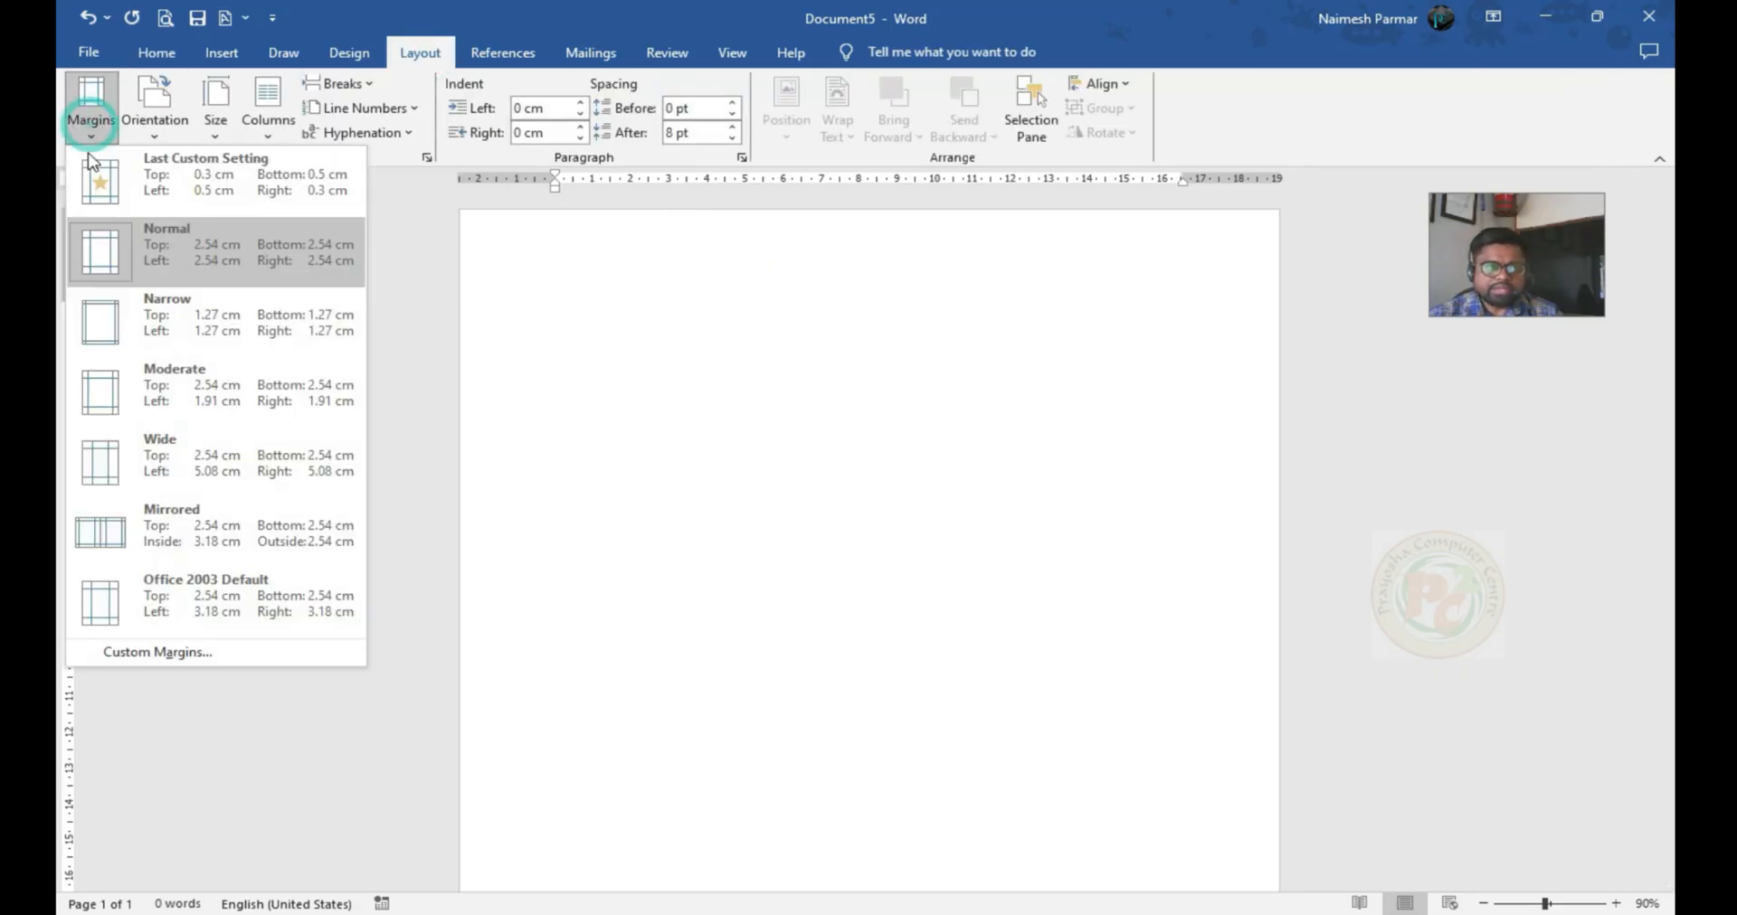
{"action": "left_click", "coordinate": [142, 338]}
{"action": "left_click", "coordinate": [215, 113]}
{"action": "scroll", "coordinate": [244, 291], "scroll_direction": "up", "scroll_amount": 5}
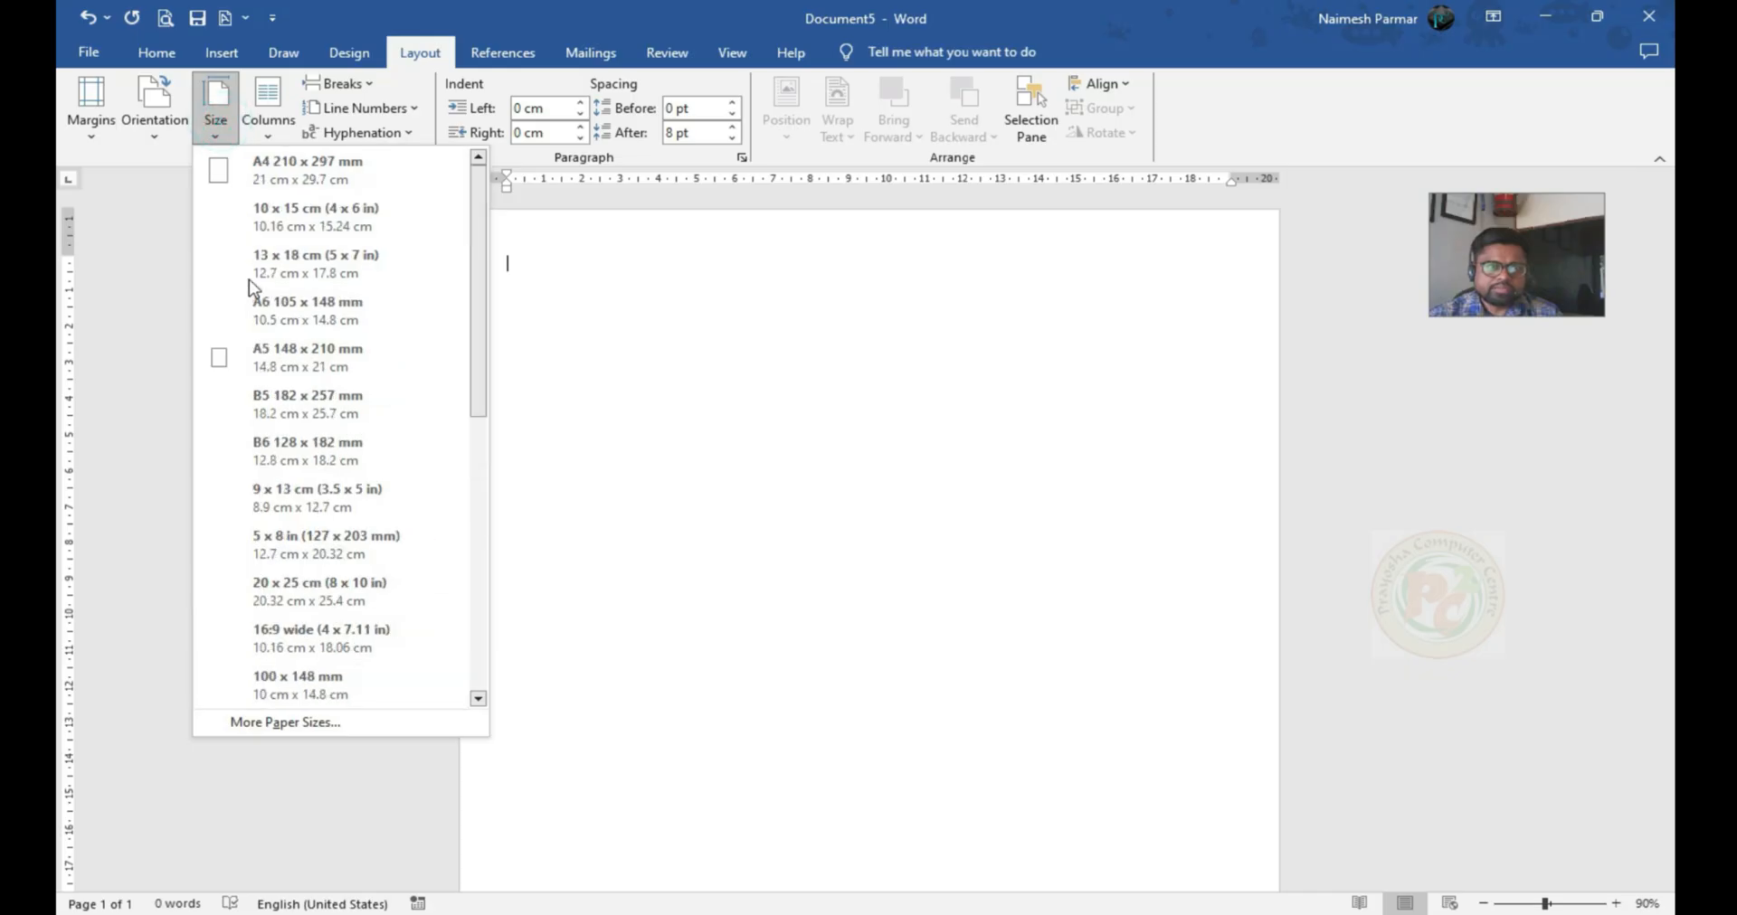
{"action": "left_click", "coordinate": [276, 176]}
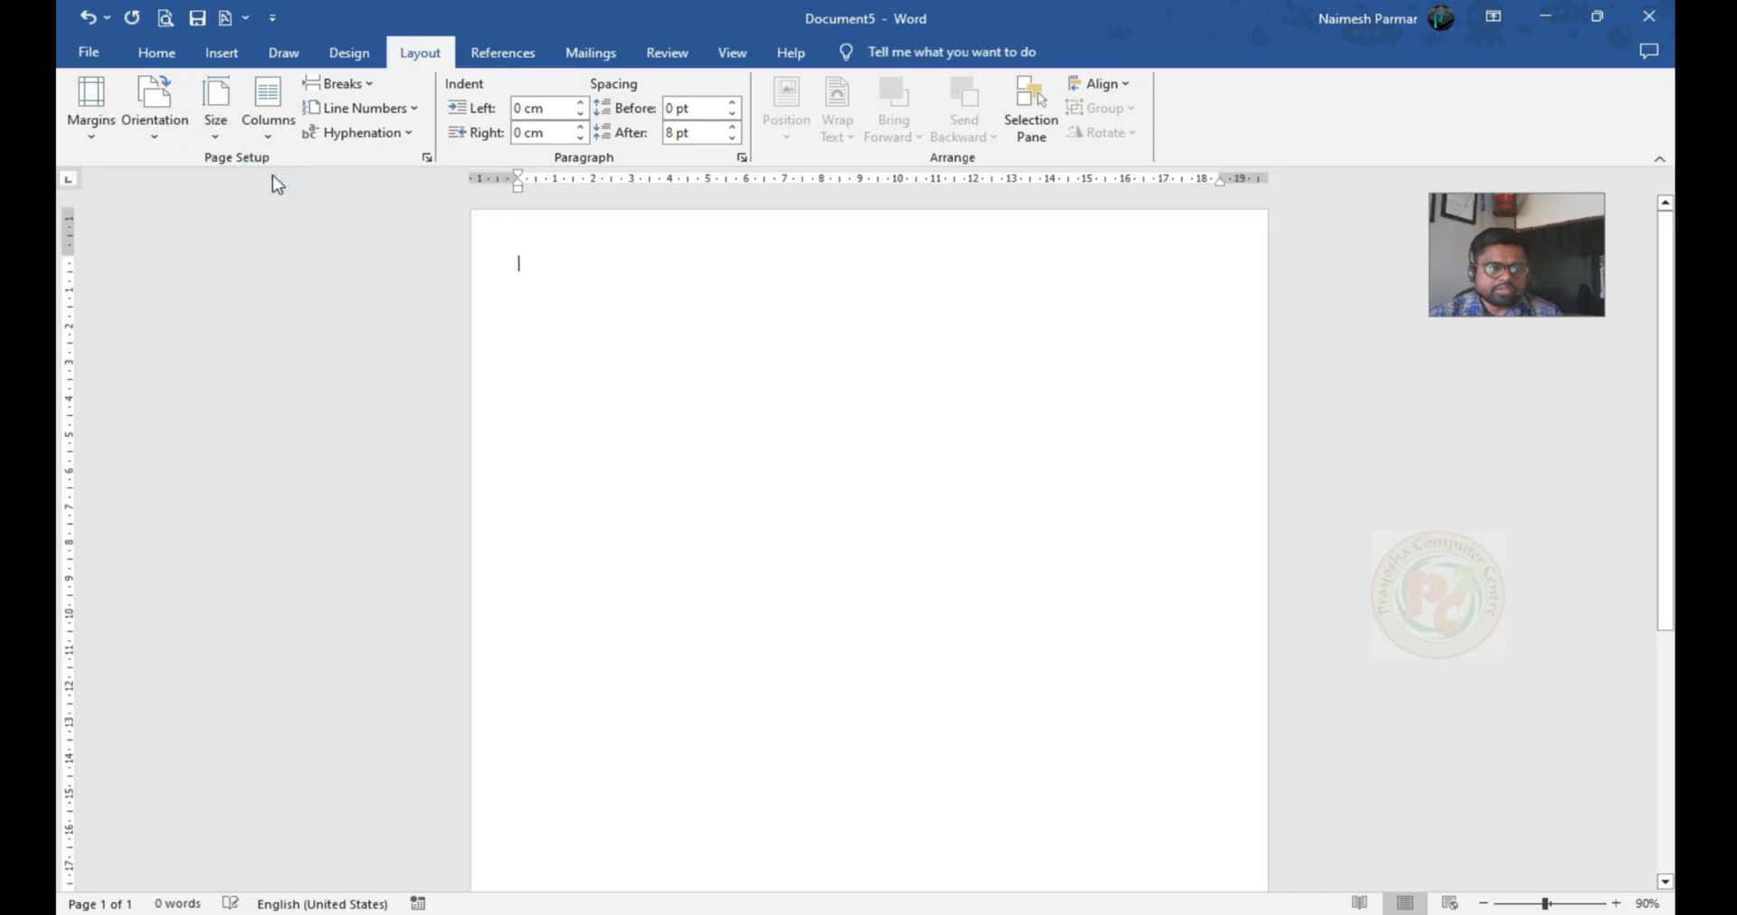
Enter the centred heading "PRAYOSHA COMPUTER CENTRE" on the first line
{"action": "left_click", "coordinate": [159, 54]}
{"action": "left_click", "coordinate": [622, 124]}
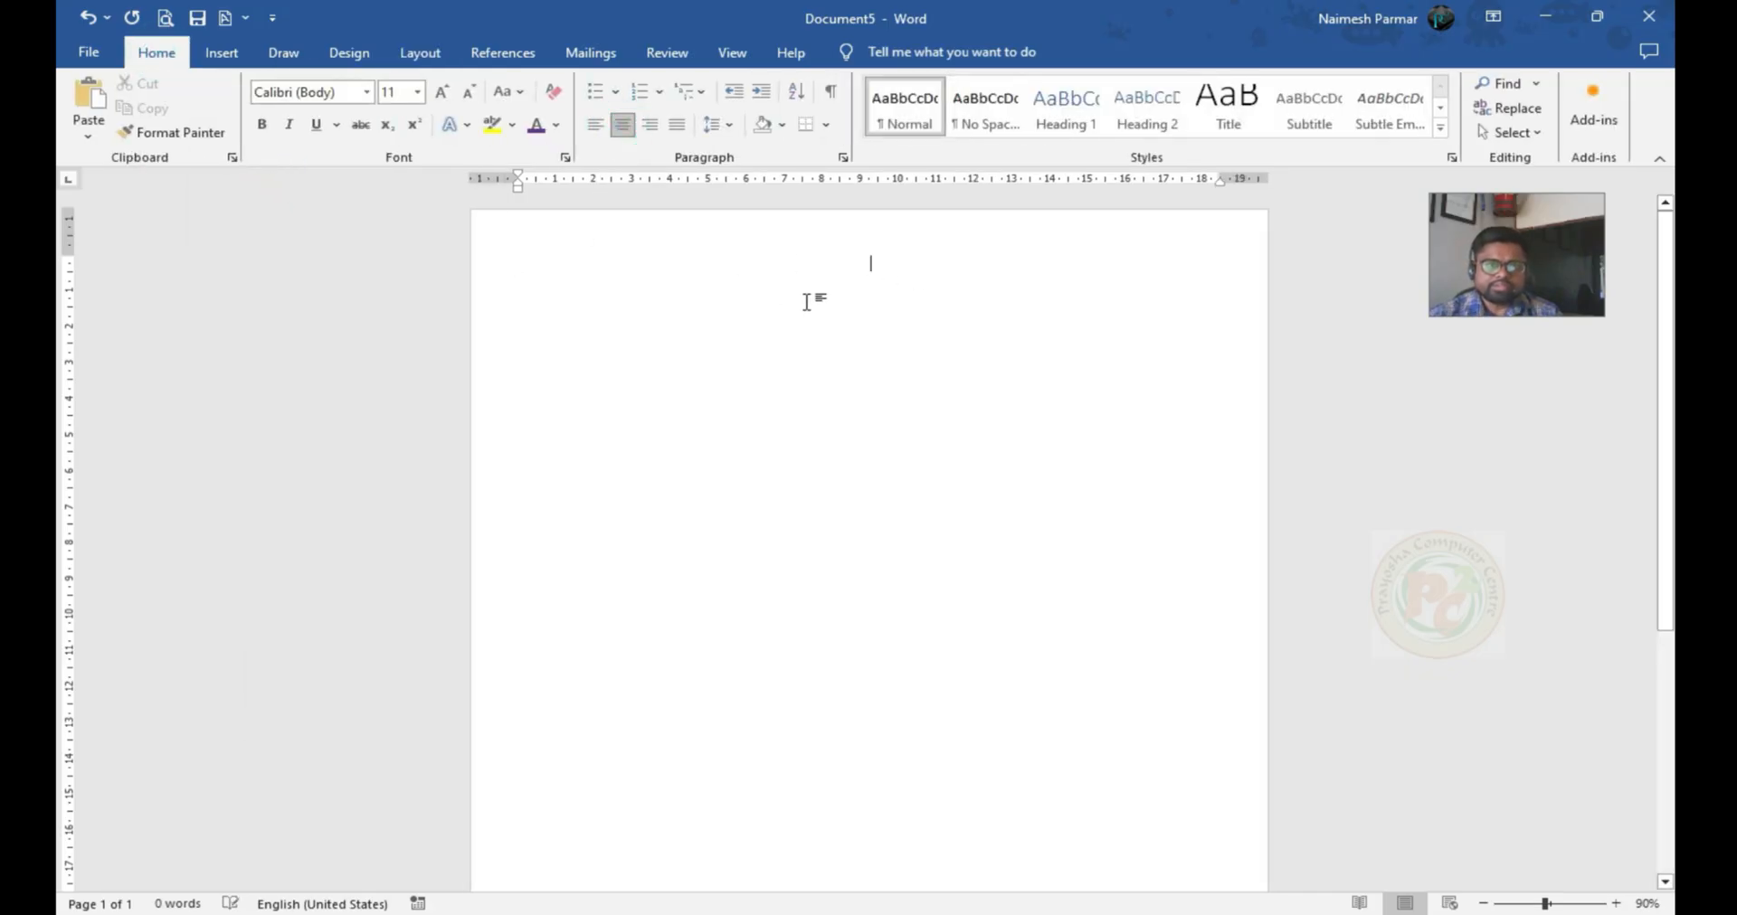
{"action": "type", "text": "PRAYOSHA C"}
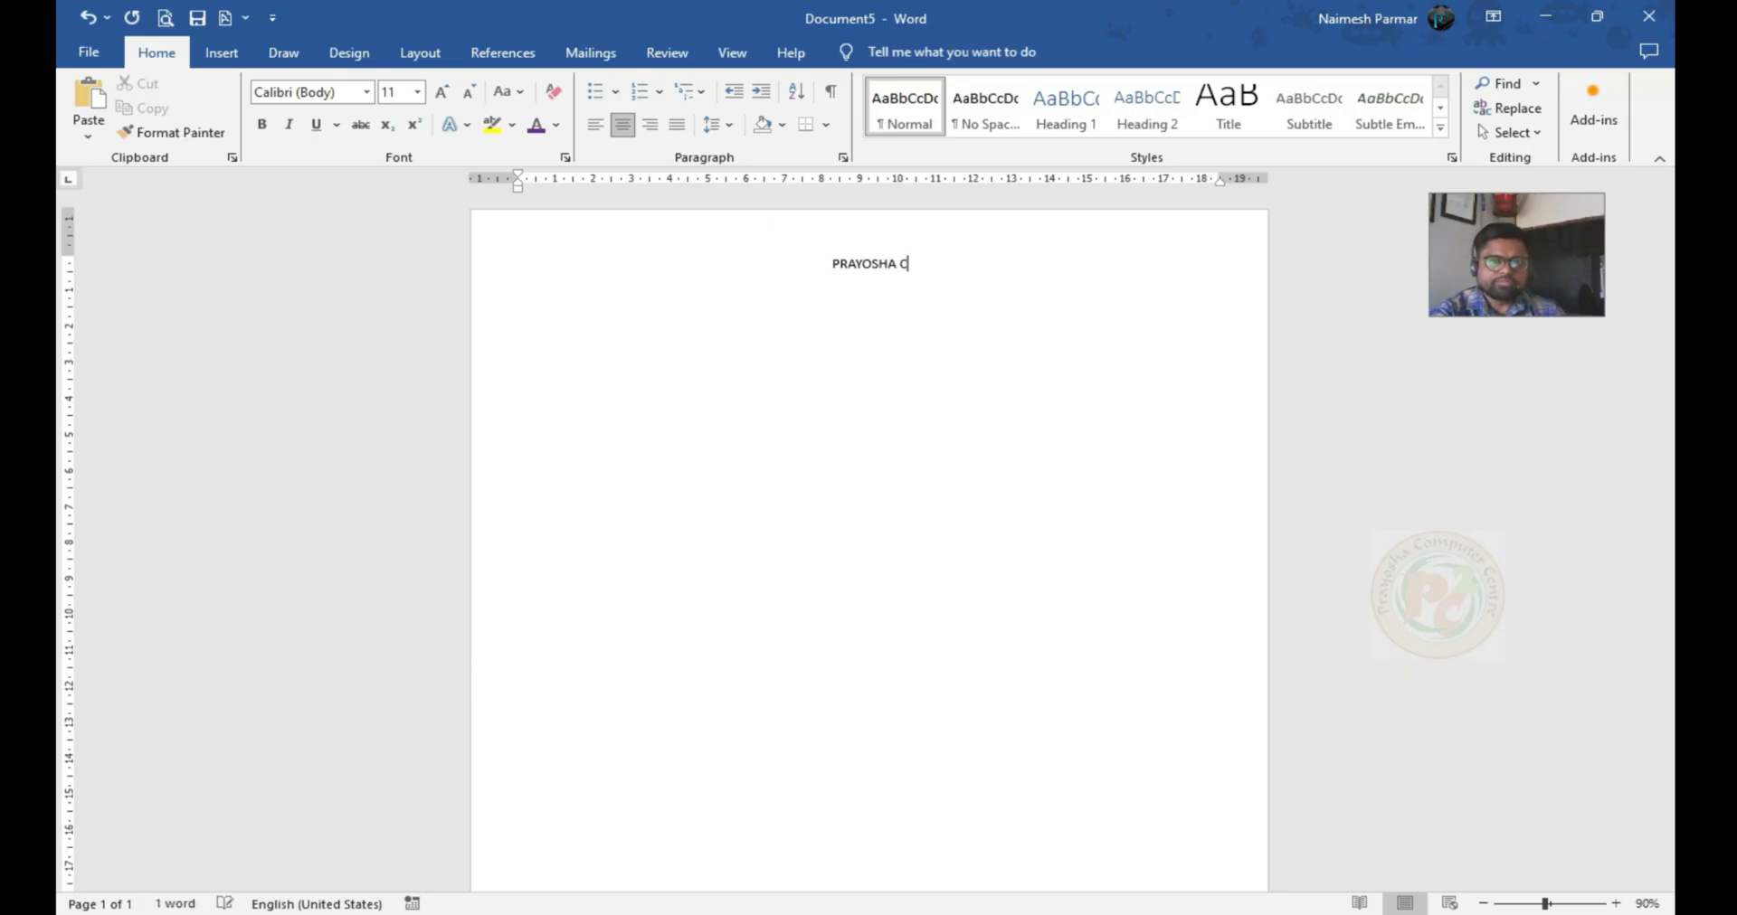
{"action": "type", "text": "OMPUTER CENTRE"}
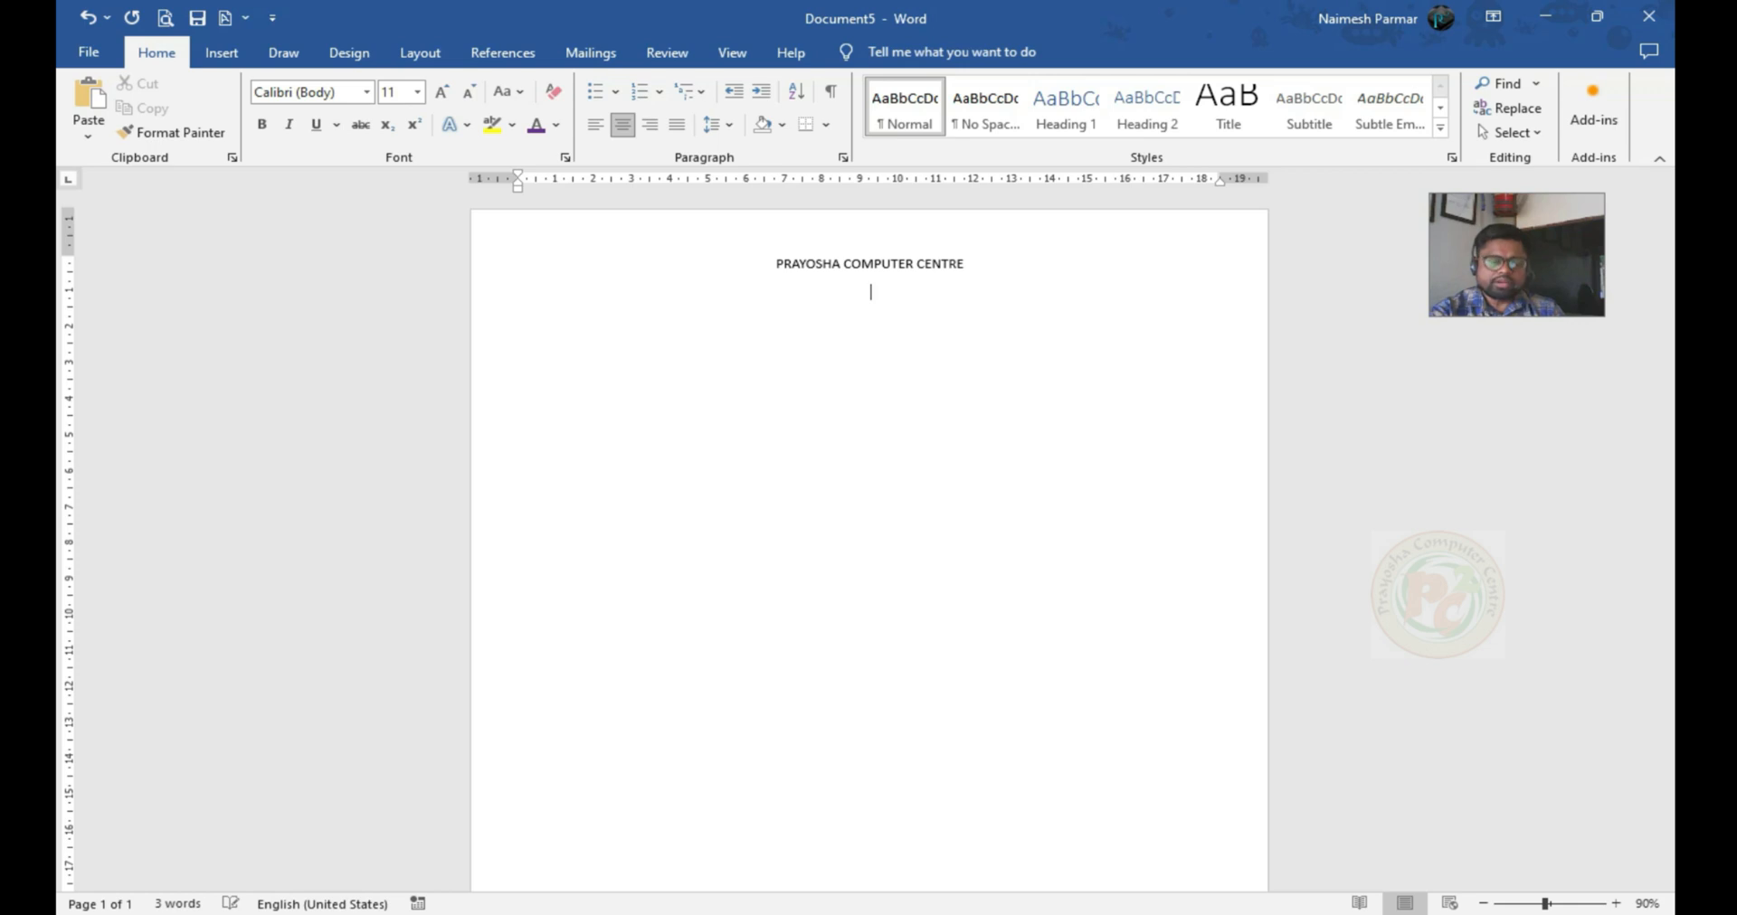
Add a left-aligned line with "Subject: CCC" and, tabbed over towards the right margin, "Date : 17th July 2025"
{"action": "key", "text": "ctrl+l"}
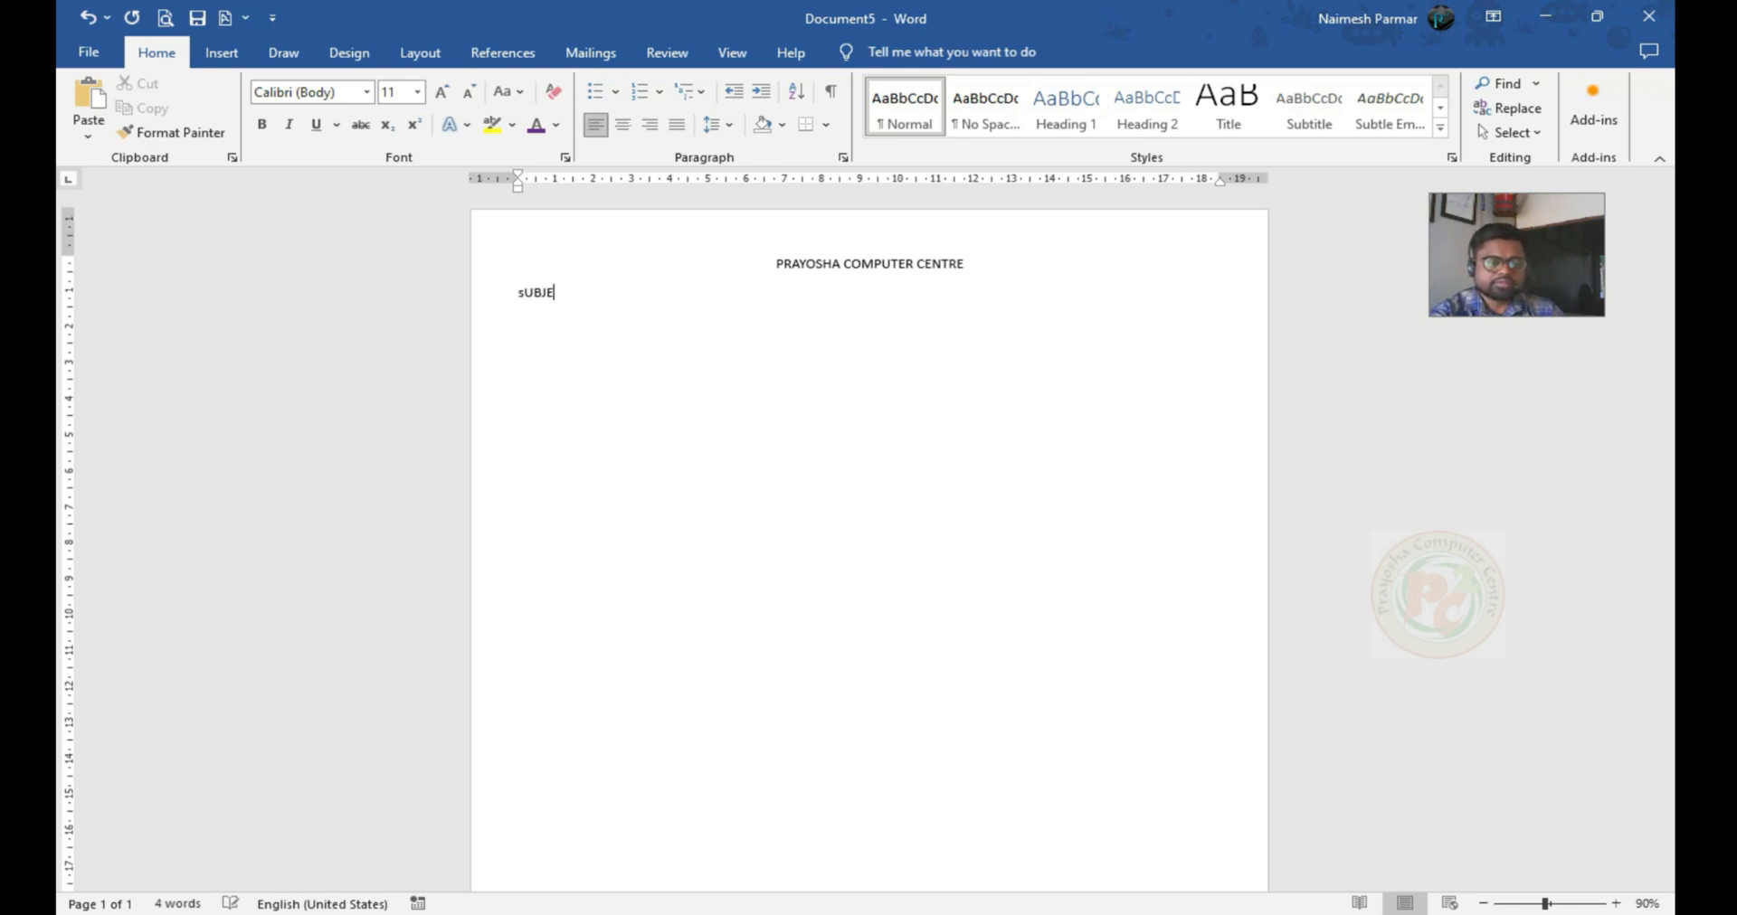
{"action": "key", "text": "shift+F3"}
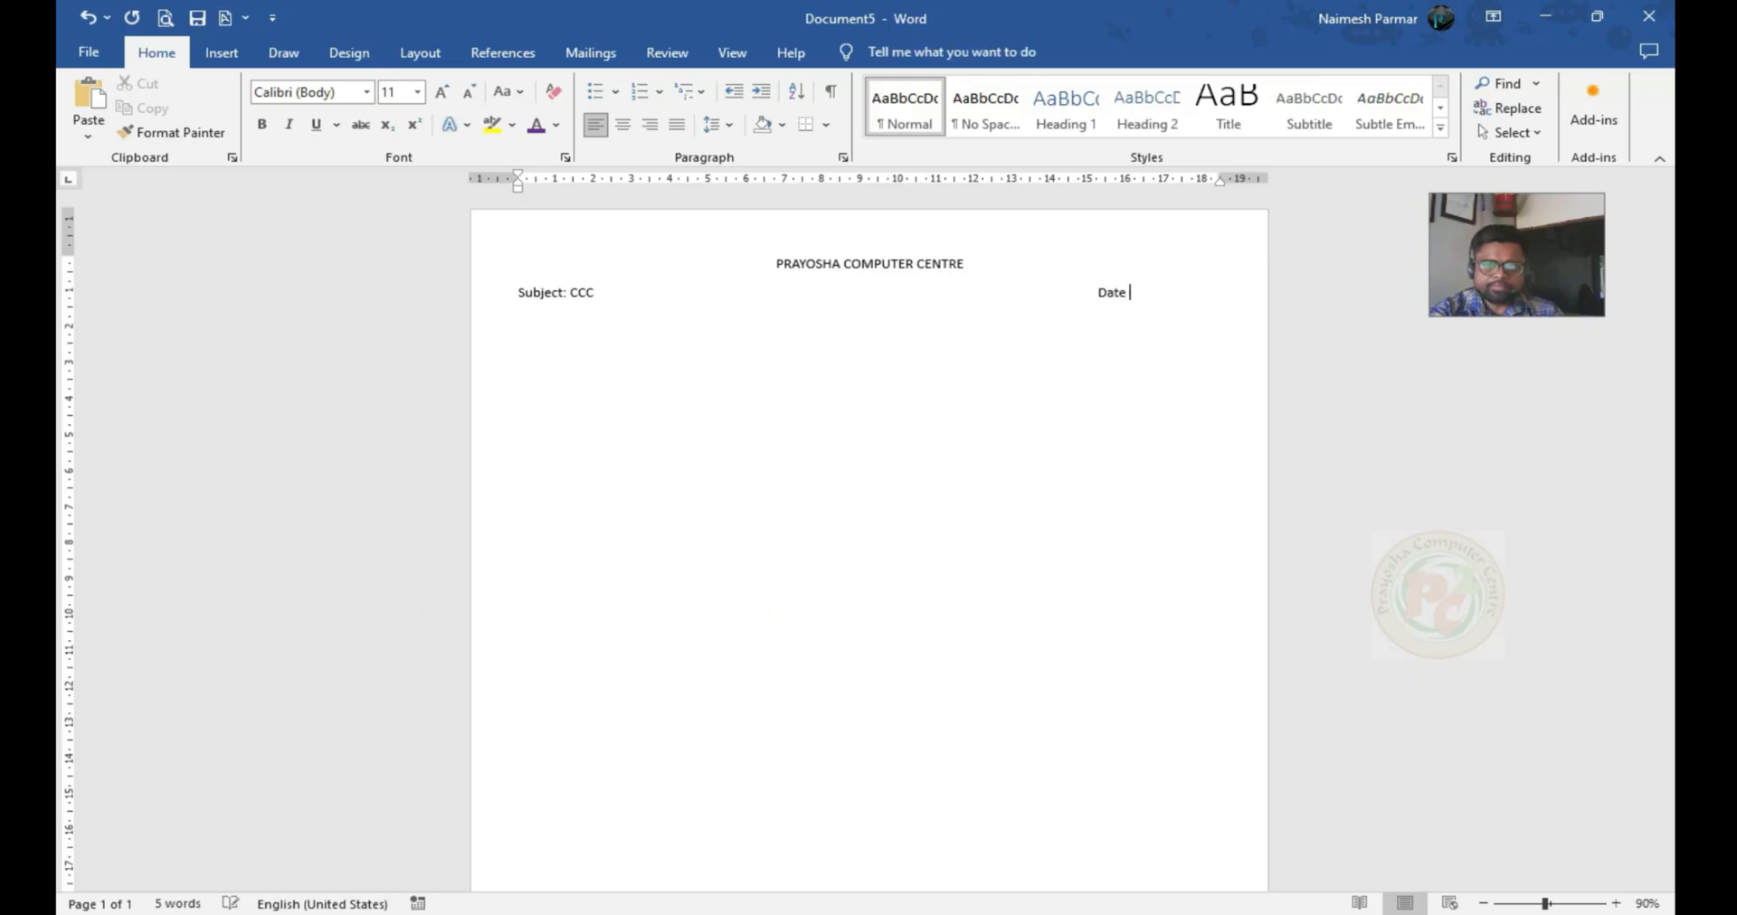
{"action": "key", "text": "Tab"}
{"action": "type", "text": "17th Ju"}
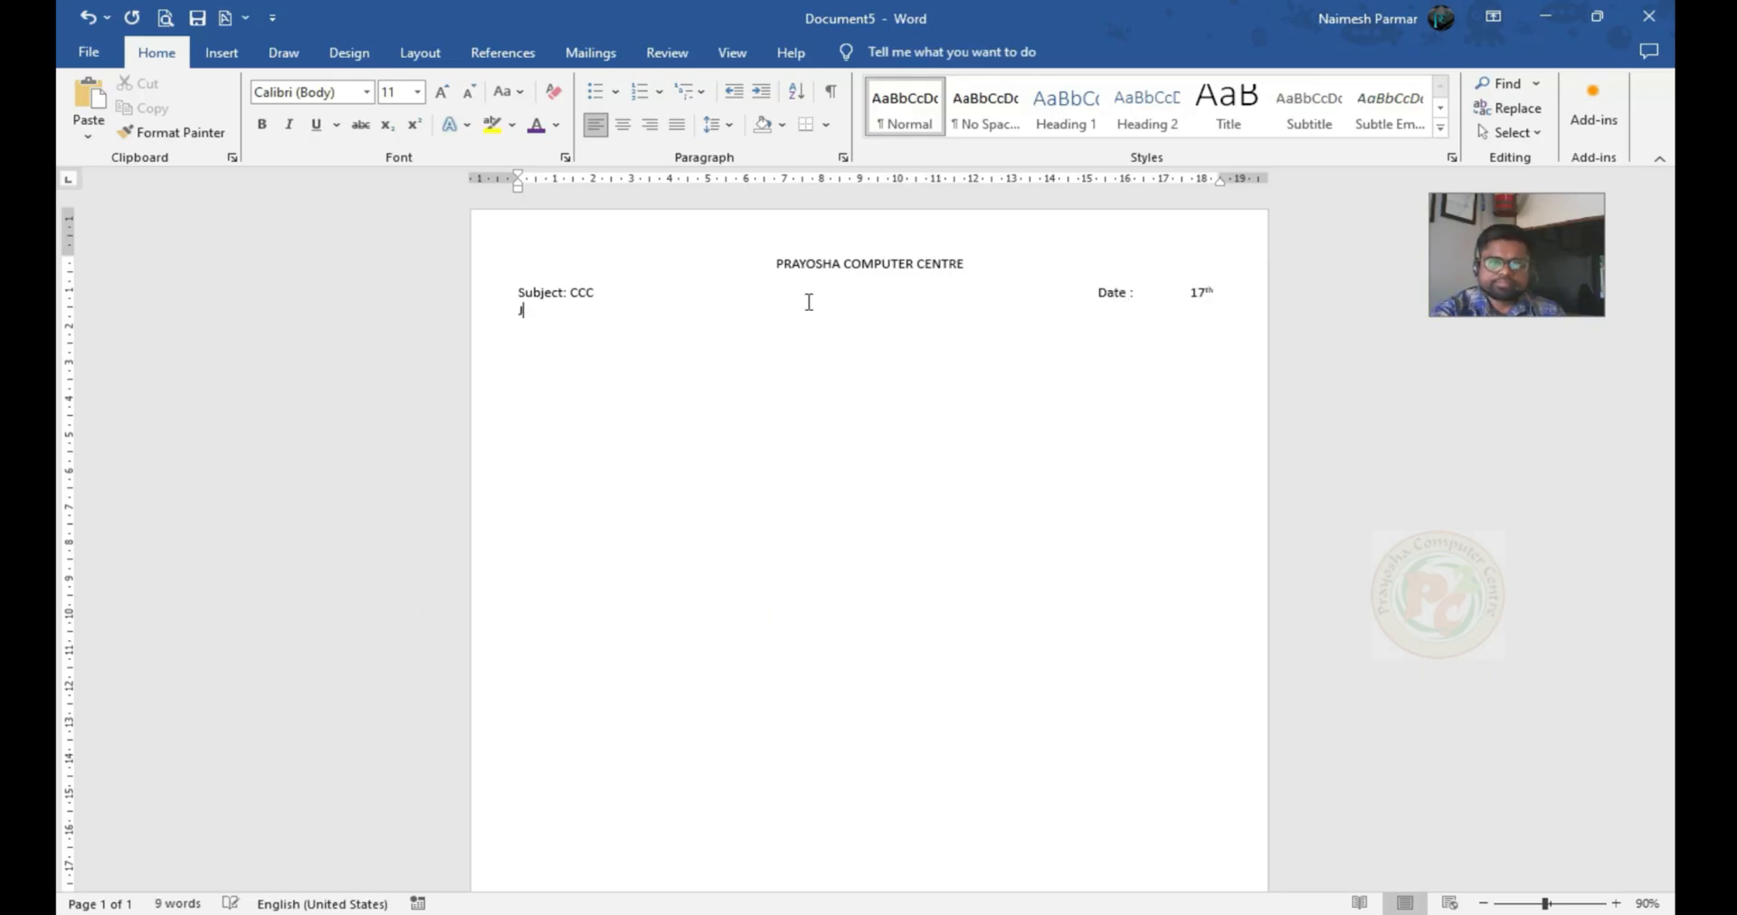
{"action": "type", "text": "ly 20"}
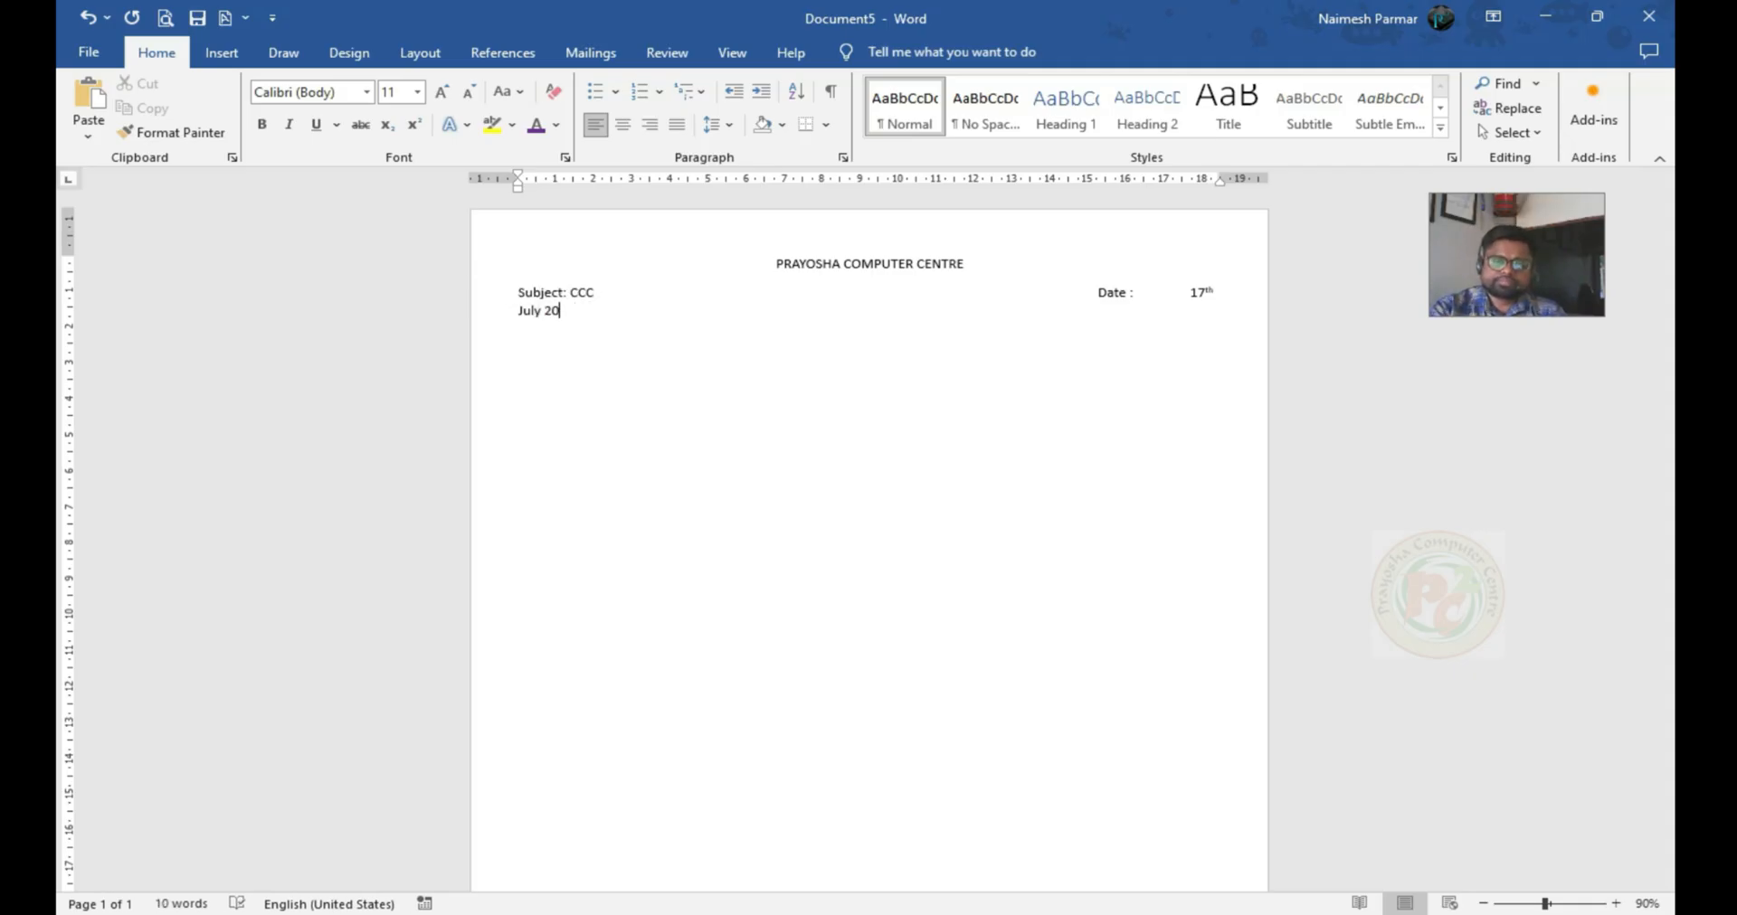
Adjust the tabs around "Date :" so the date directly follows its label and fits on the subject line
{"action": "left_click", "coordinate": [1135, 290]}
{"action": "left_click", "coordinate": [1090, 291]}
{"action": "key", "text": "BackSpace"}
{"action": "key", "text": "BackSpace"}
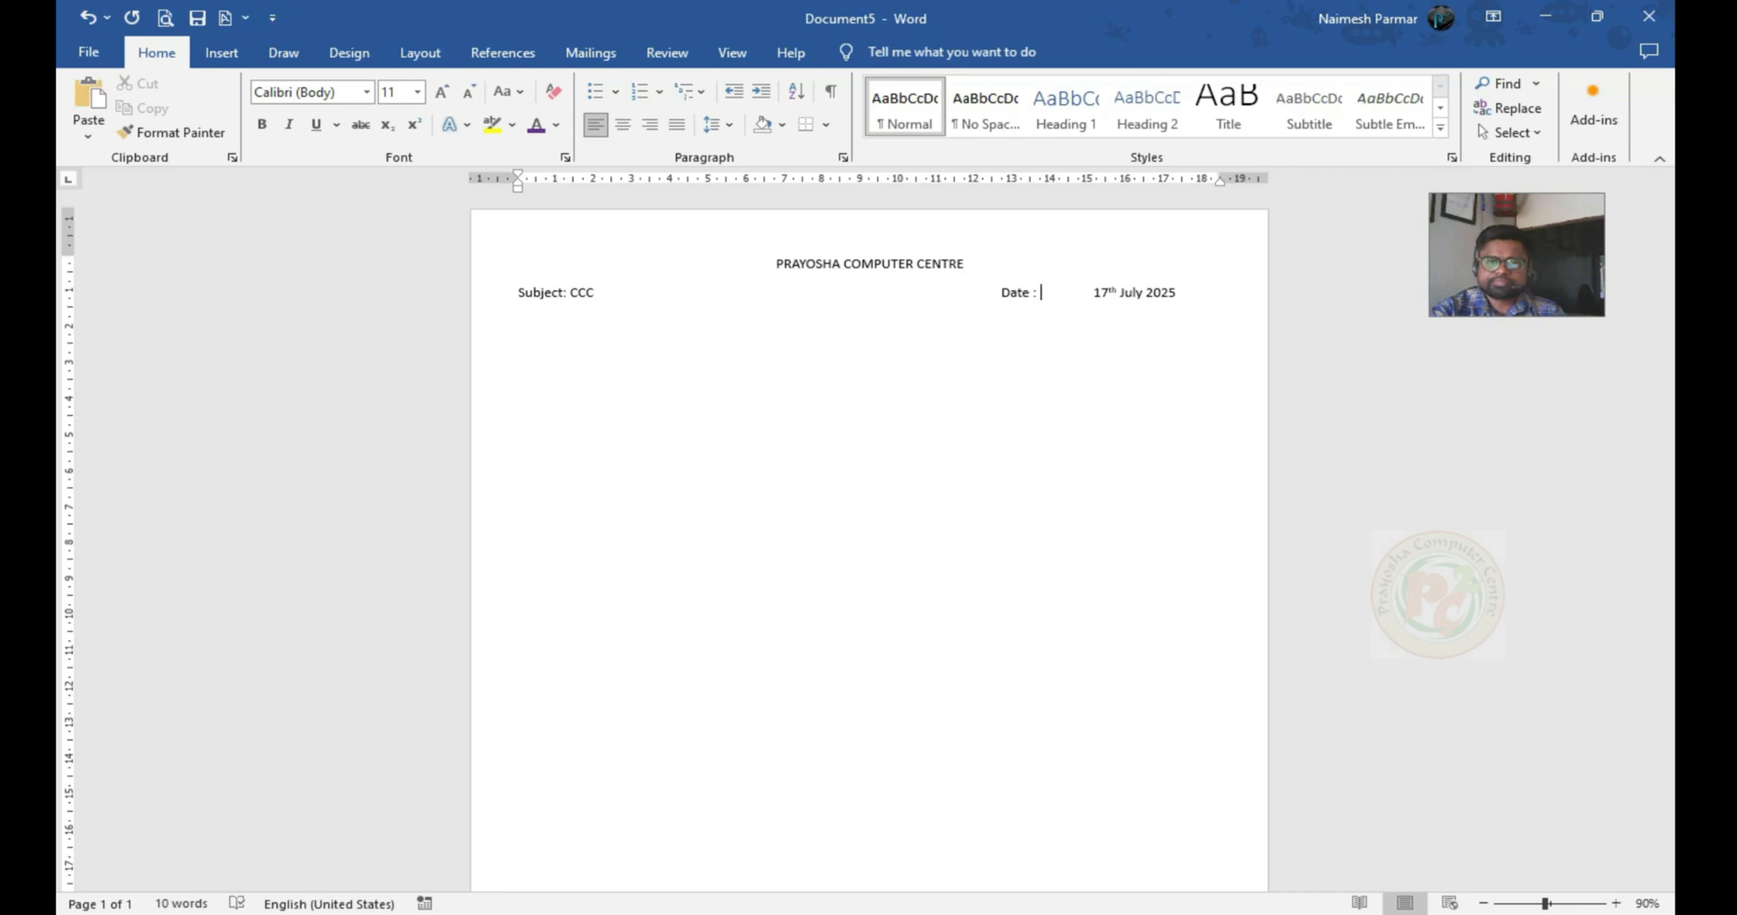
{"action": "key", "text": "shift+Right"}
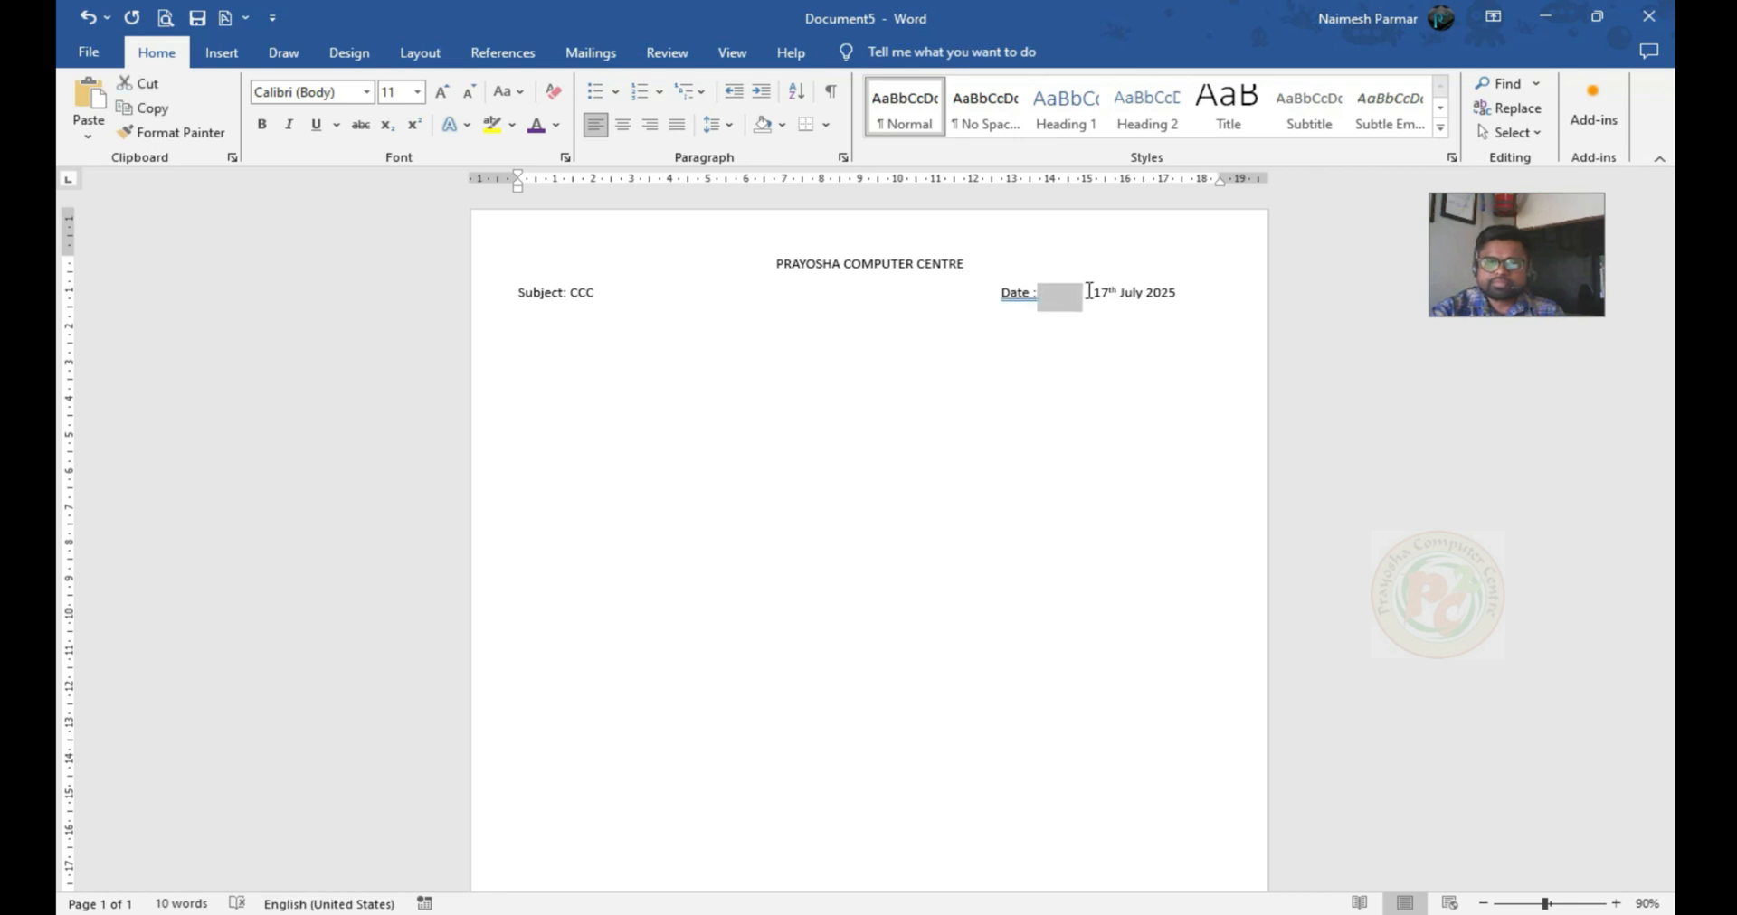
{"action": "key", "text": "Delete"}
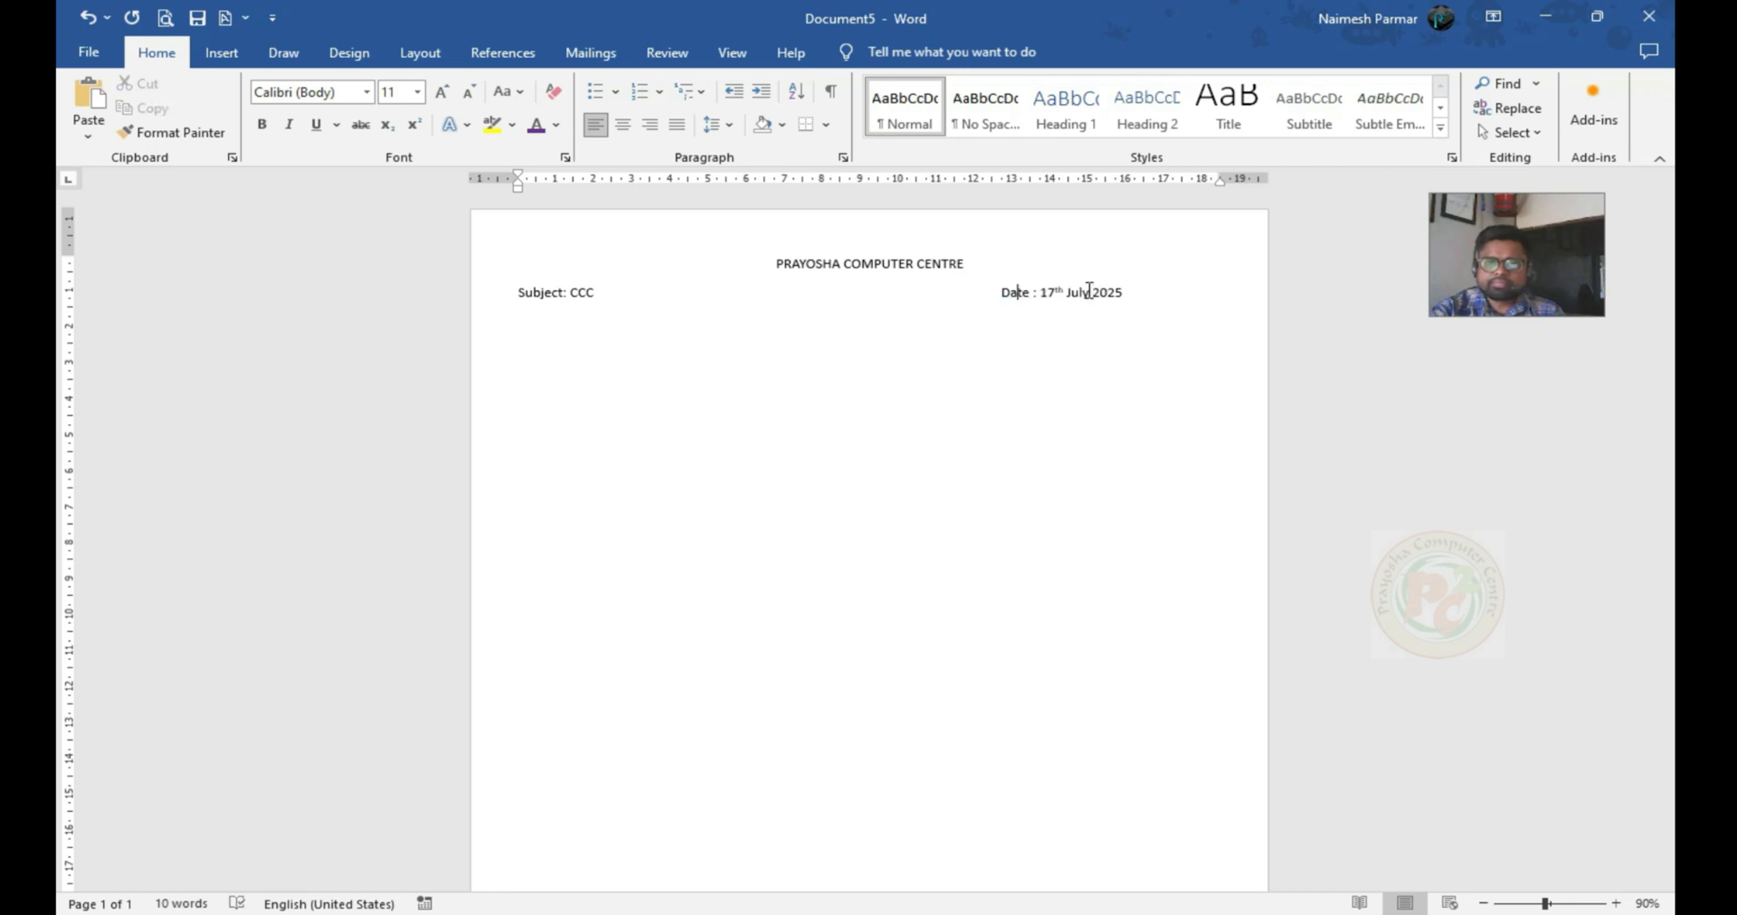
{"action": "key", "text": "Tab"}
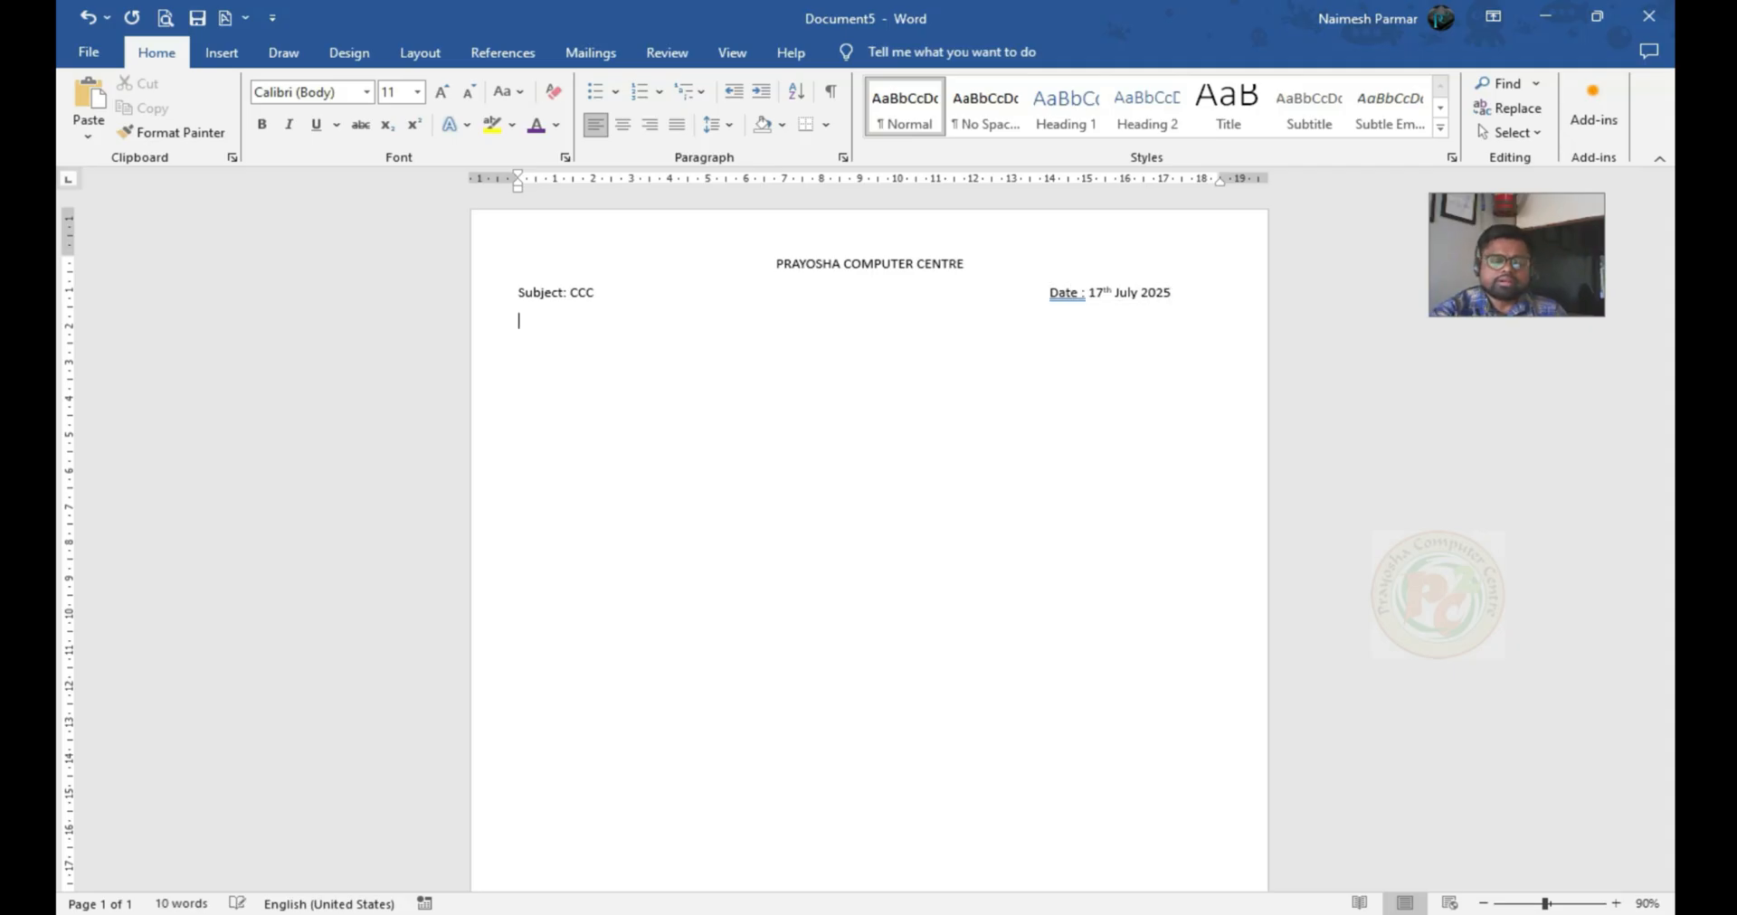
Add a line with "Marks : 100" and "Time : 1hr", then after a blank line "Choose the correct option from given below four options."
{"action": "type", "text": "Marks : 100"}
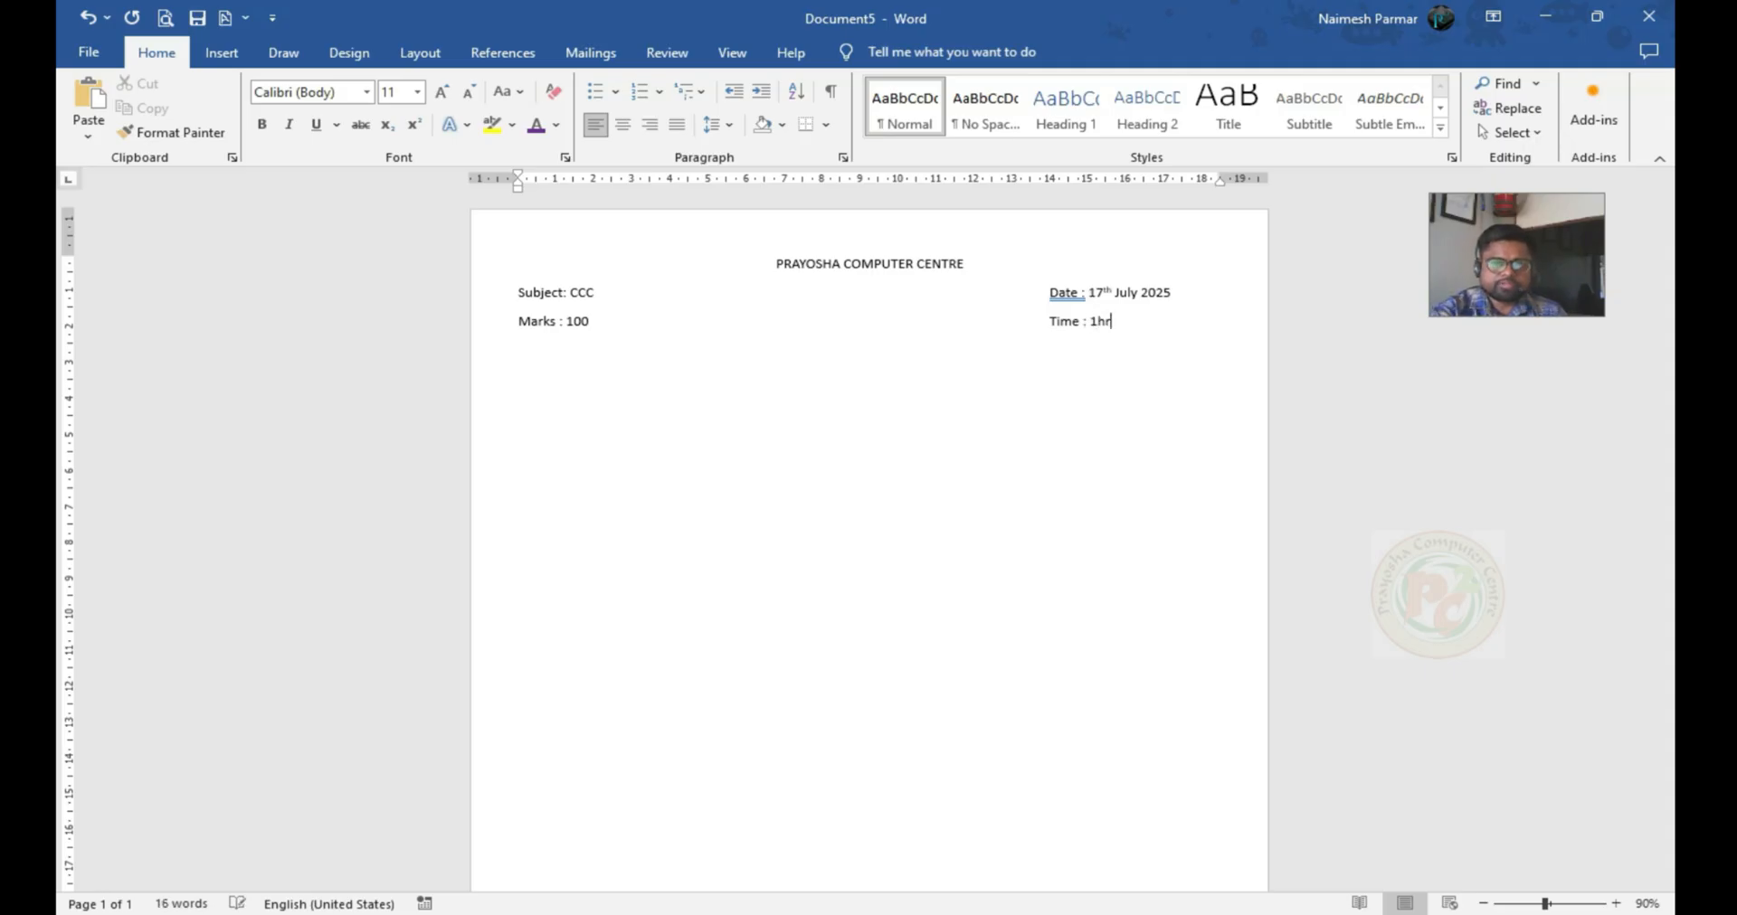
{"action": "key", "text": "Return"}
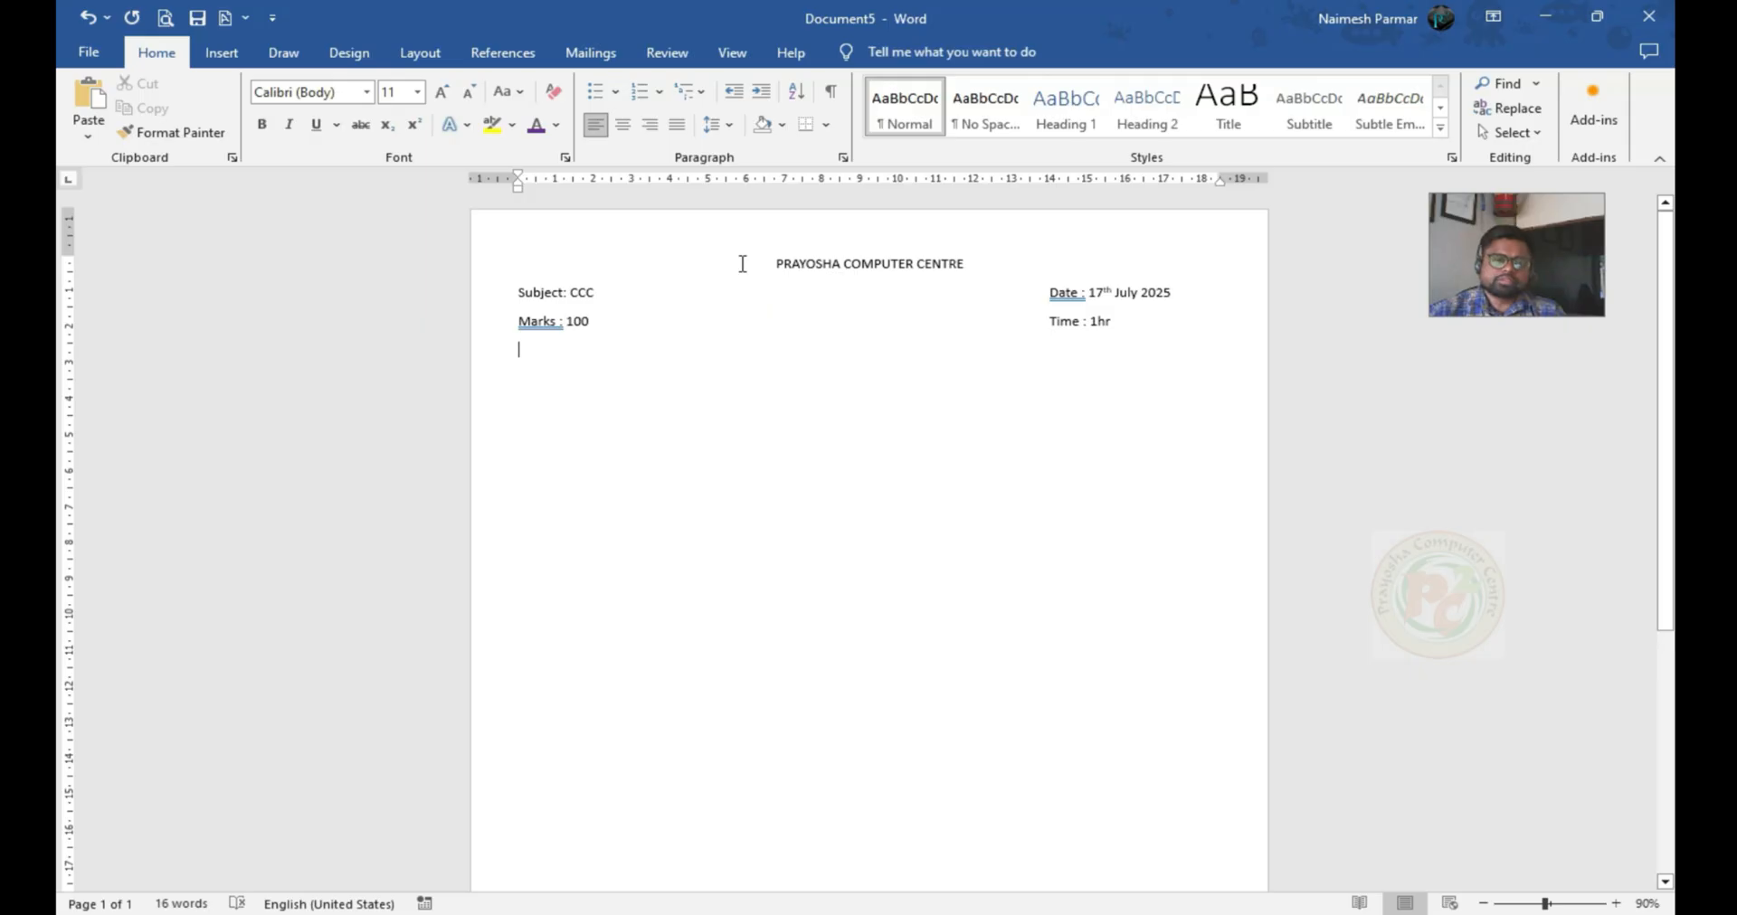
{"action": "key", "text": "Return"}
{"action": "type", "text": "Choose the correct option from given below four options."}
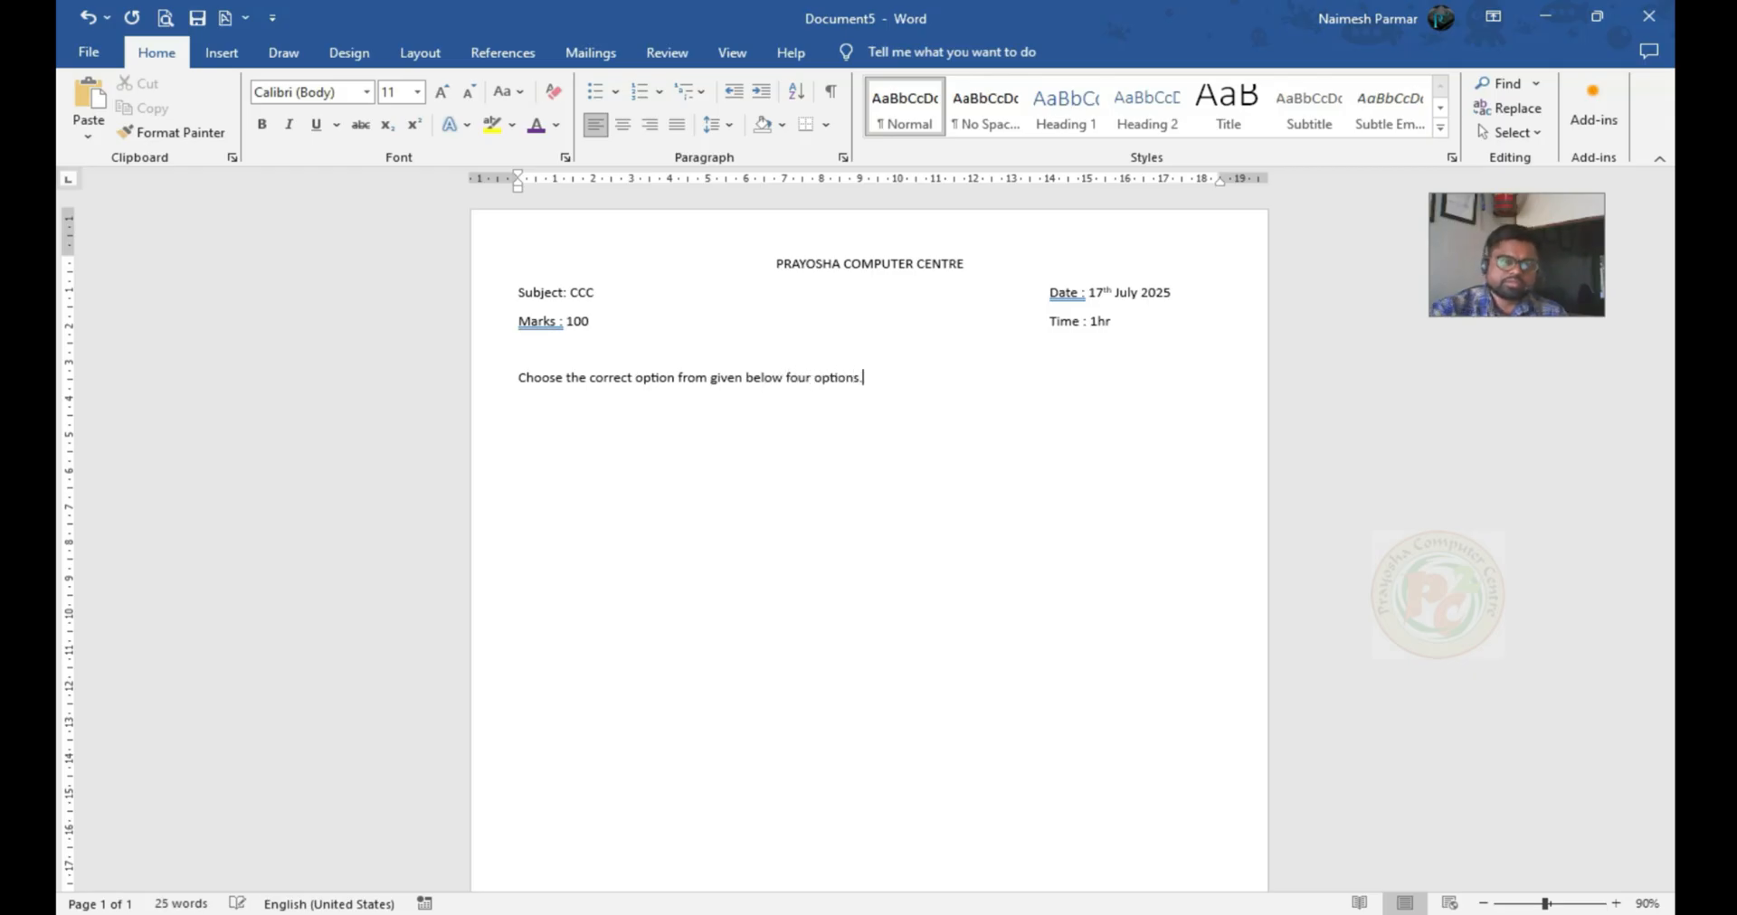
Format the "PRAYOSHA COMPUTER CENTRE" heading in bold at 20 pt
{"action": "left_click", "coordinate": [772, 261]}
{"action": "left_click_drag", "start_coordinate": [773, 262], "coordinate": [977, 264]}
{"action": "left_click", "coordinate": [444, 94]}
{"action": "left_click", "coordinate": [443, 94]}
{"action": "left_click", "coordinate": [443, 94]}
{"action": "left_click", "coordinate": [443, 94]}
{"action": "left_click", "coordinate": [443, 95]}
{"action": "left_click", "coordinate": [263, 126]}
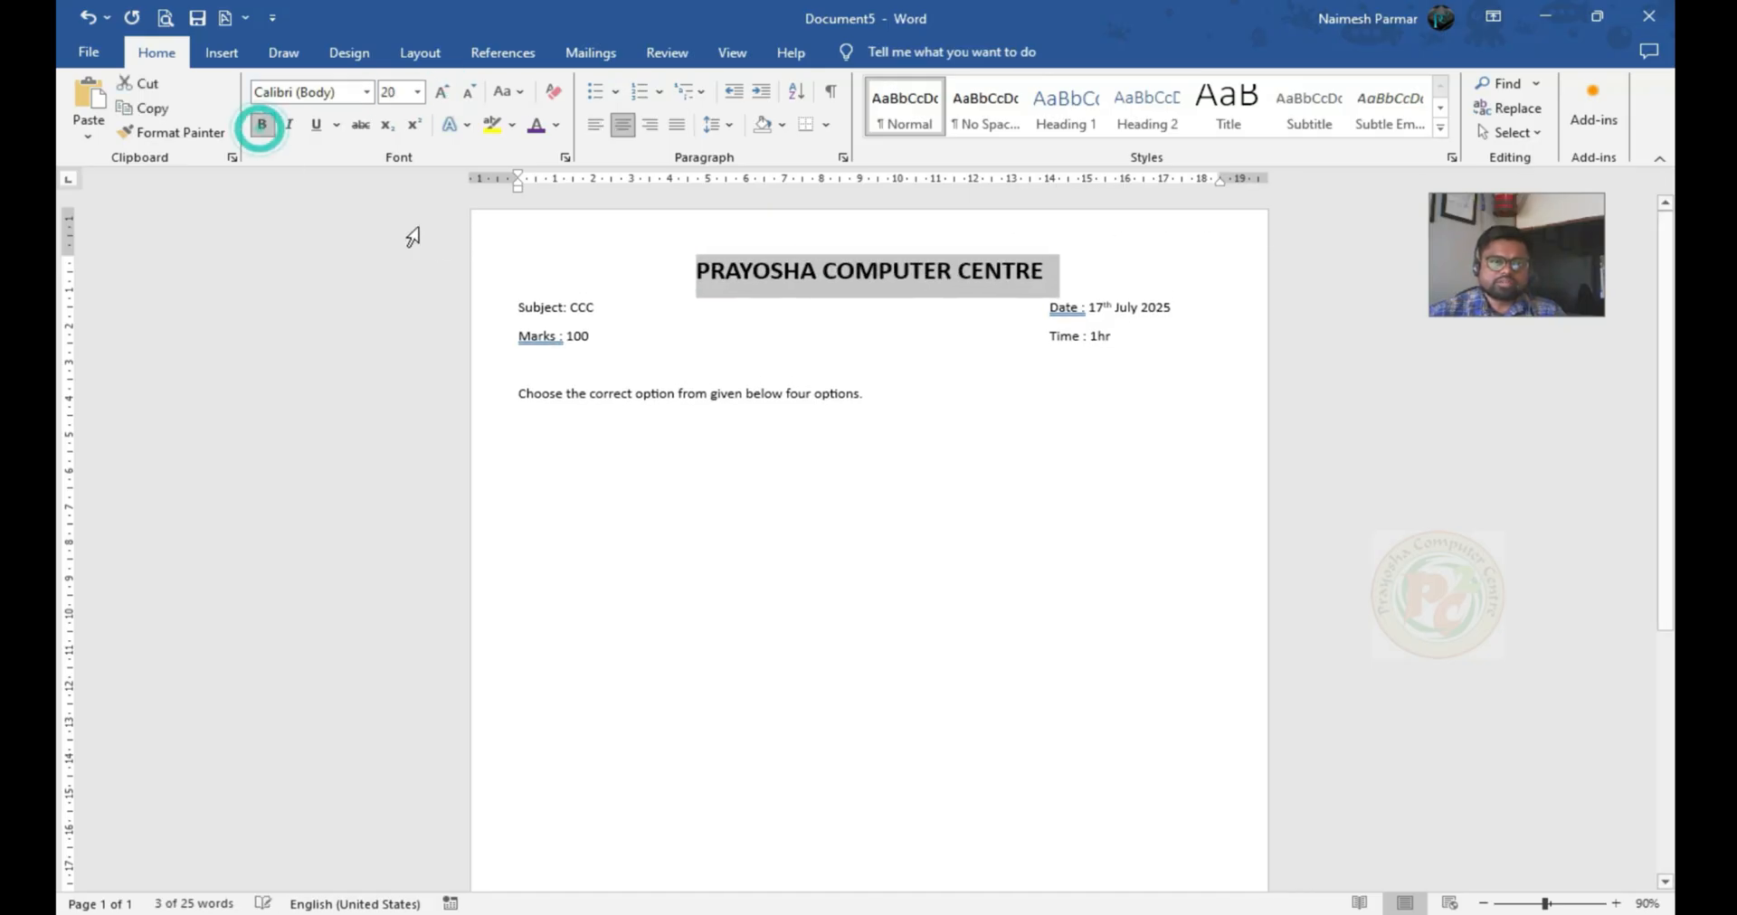
Make all text below the heading bold at 14 pt and delete the extra tab before "Date :" to keep it on one line
{"action": "left_click_drag", "start_coordinate": [511, 305], "coordinate": [883, 398]}
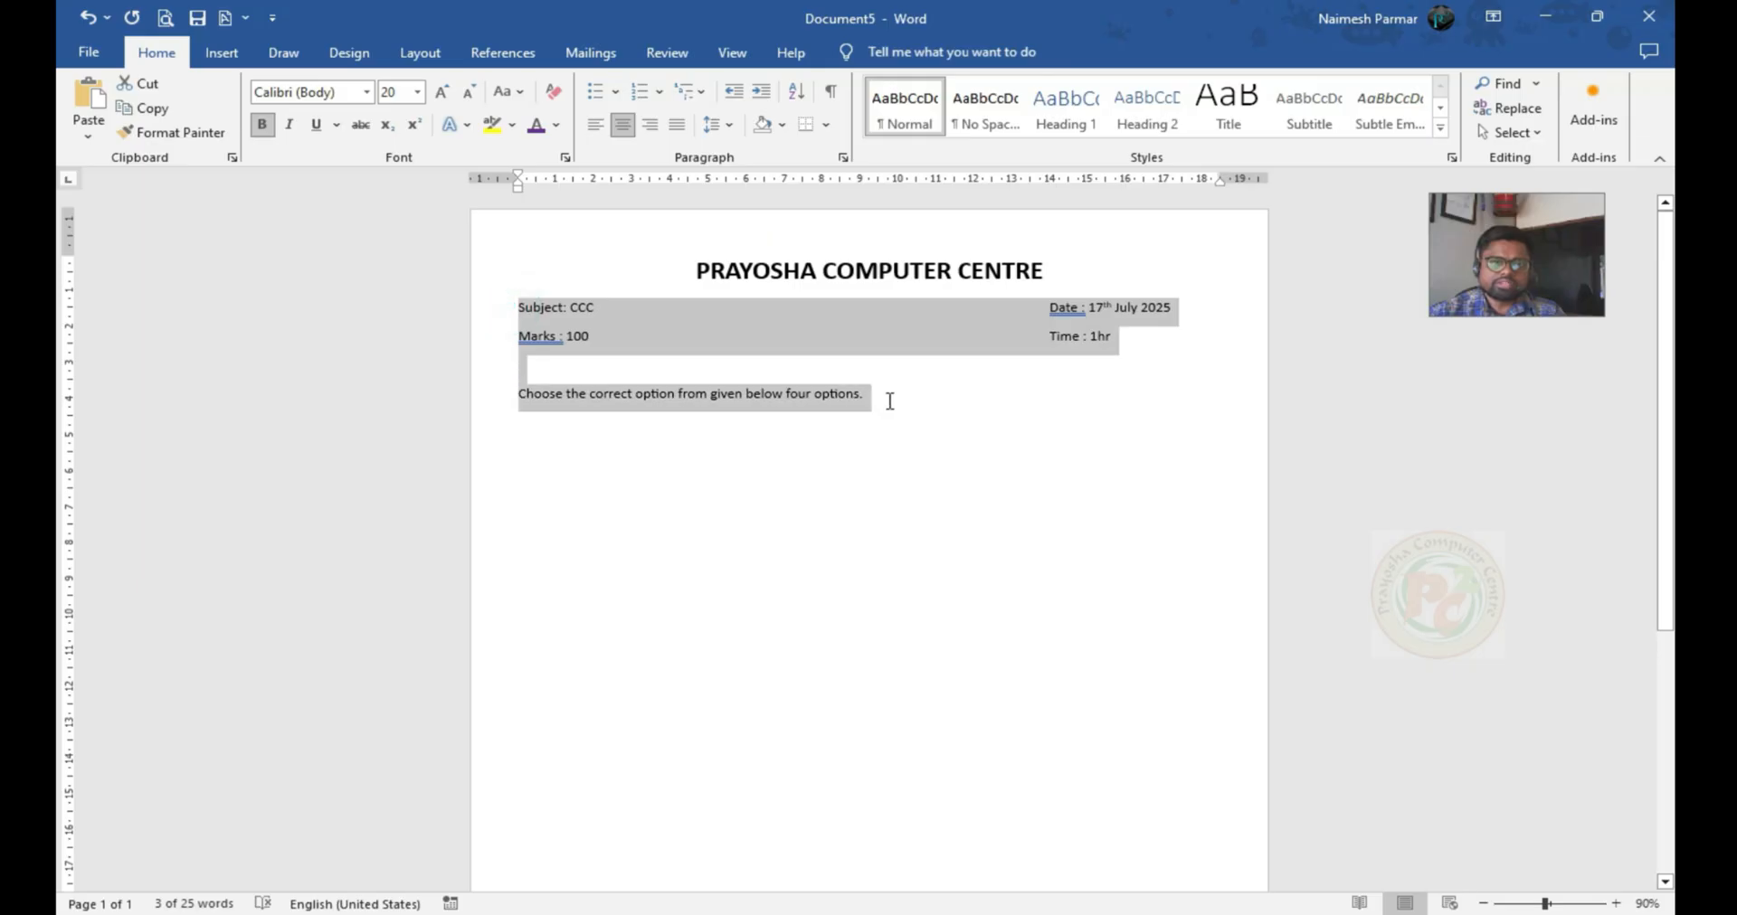
{"action": "left_click", "coordinate": [443, 94]}
{"action": "left_click", "coordinate": [443, 94]}
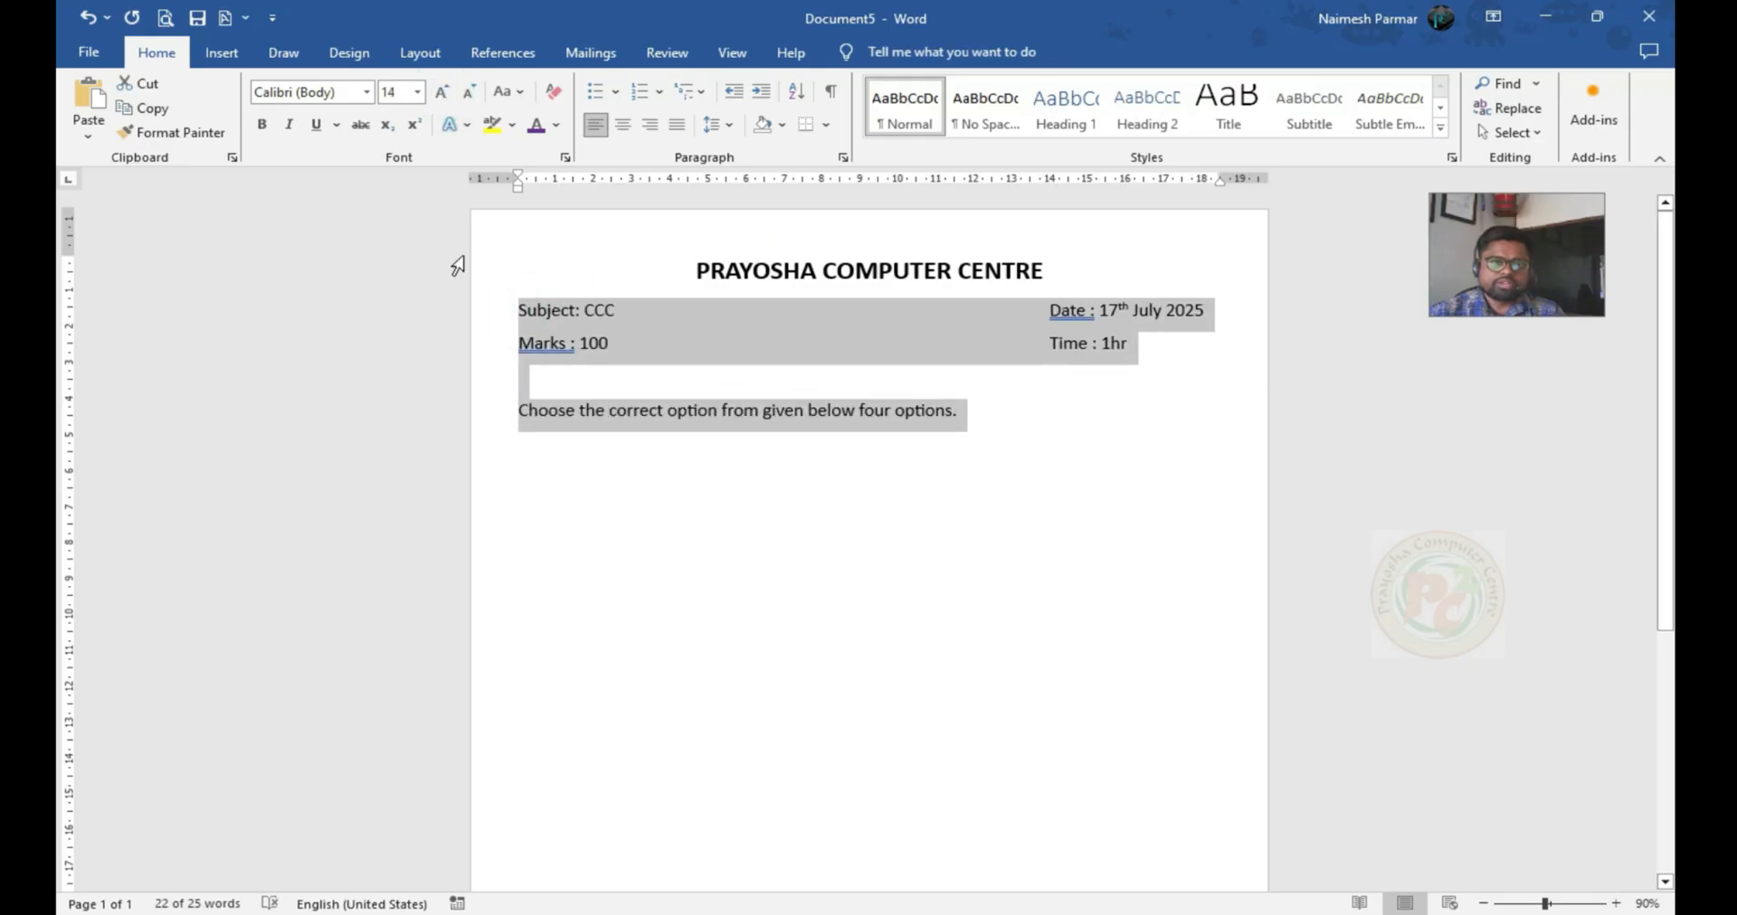
{"action": "left_click", "coordinate": [263, 130]}
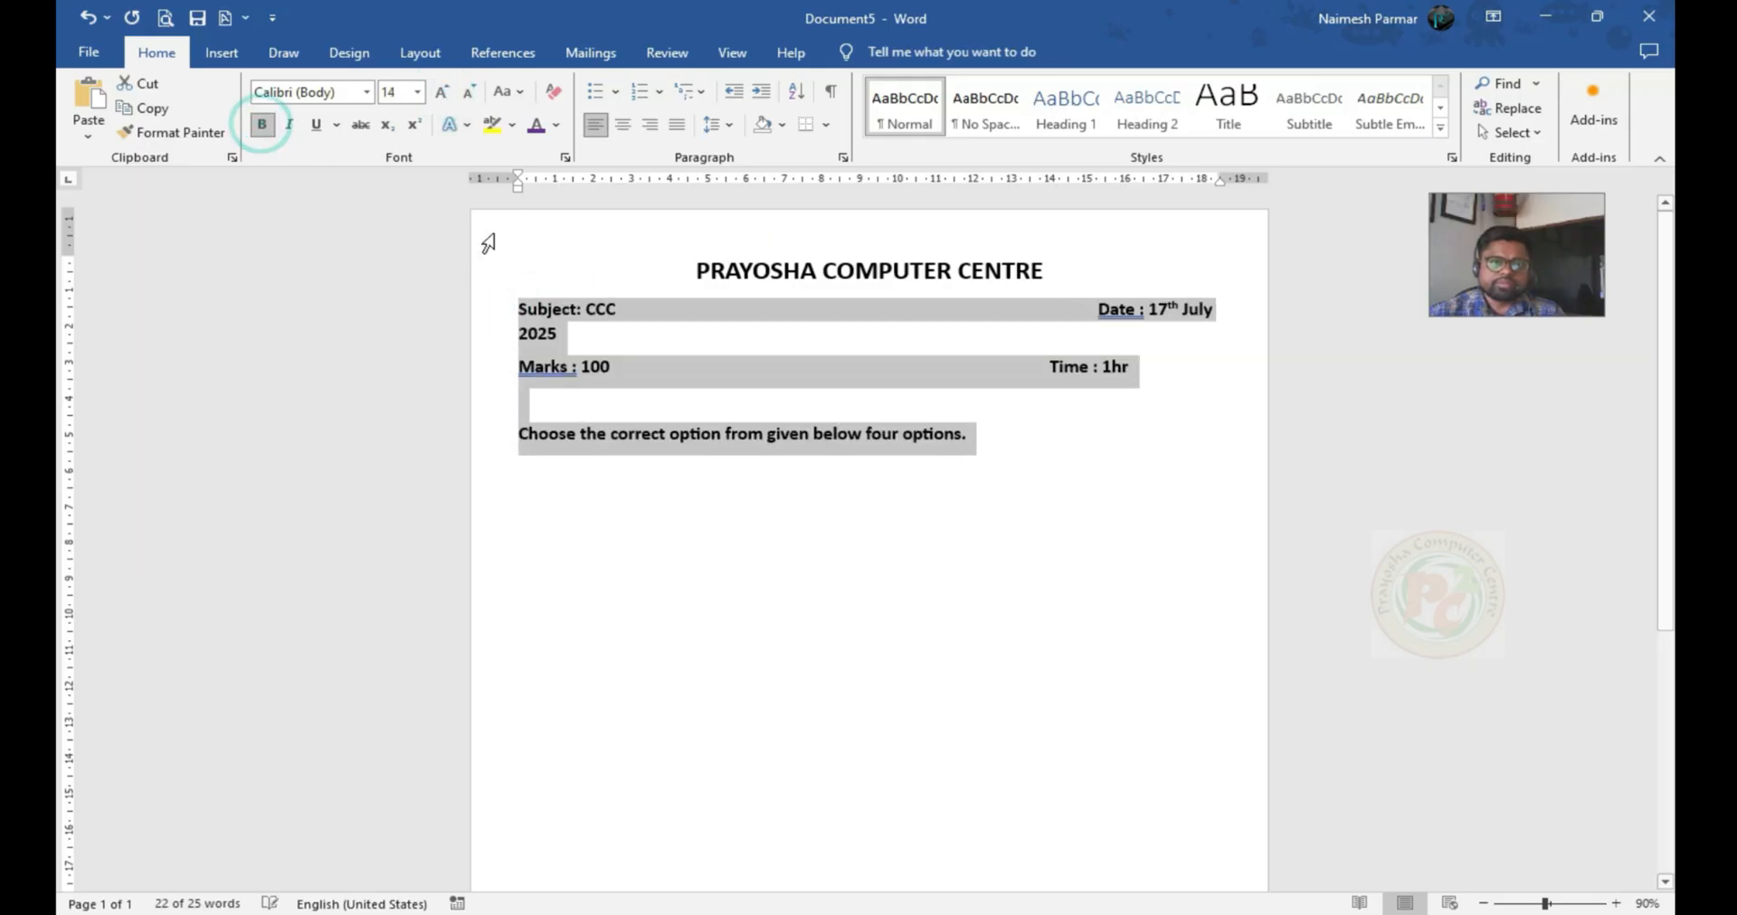
{"action": "left_click", "coordinate": [614, 319]}
{"action": "left_click", "coordinate": [1093, 307]}
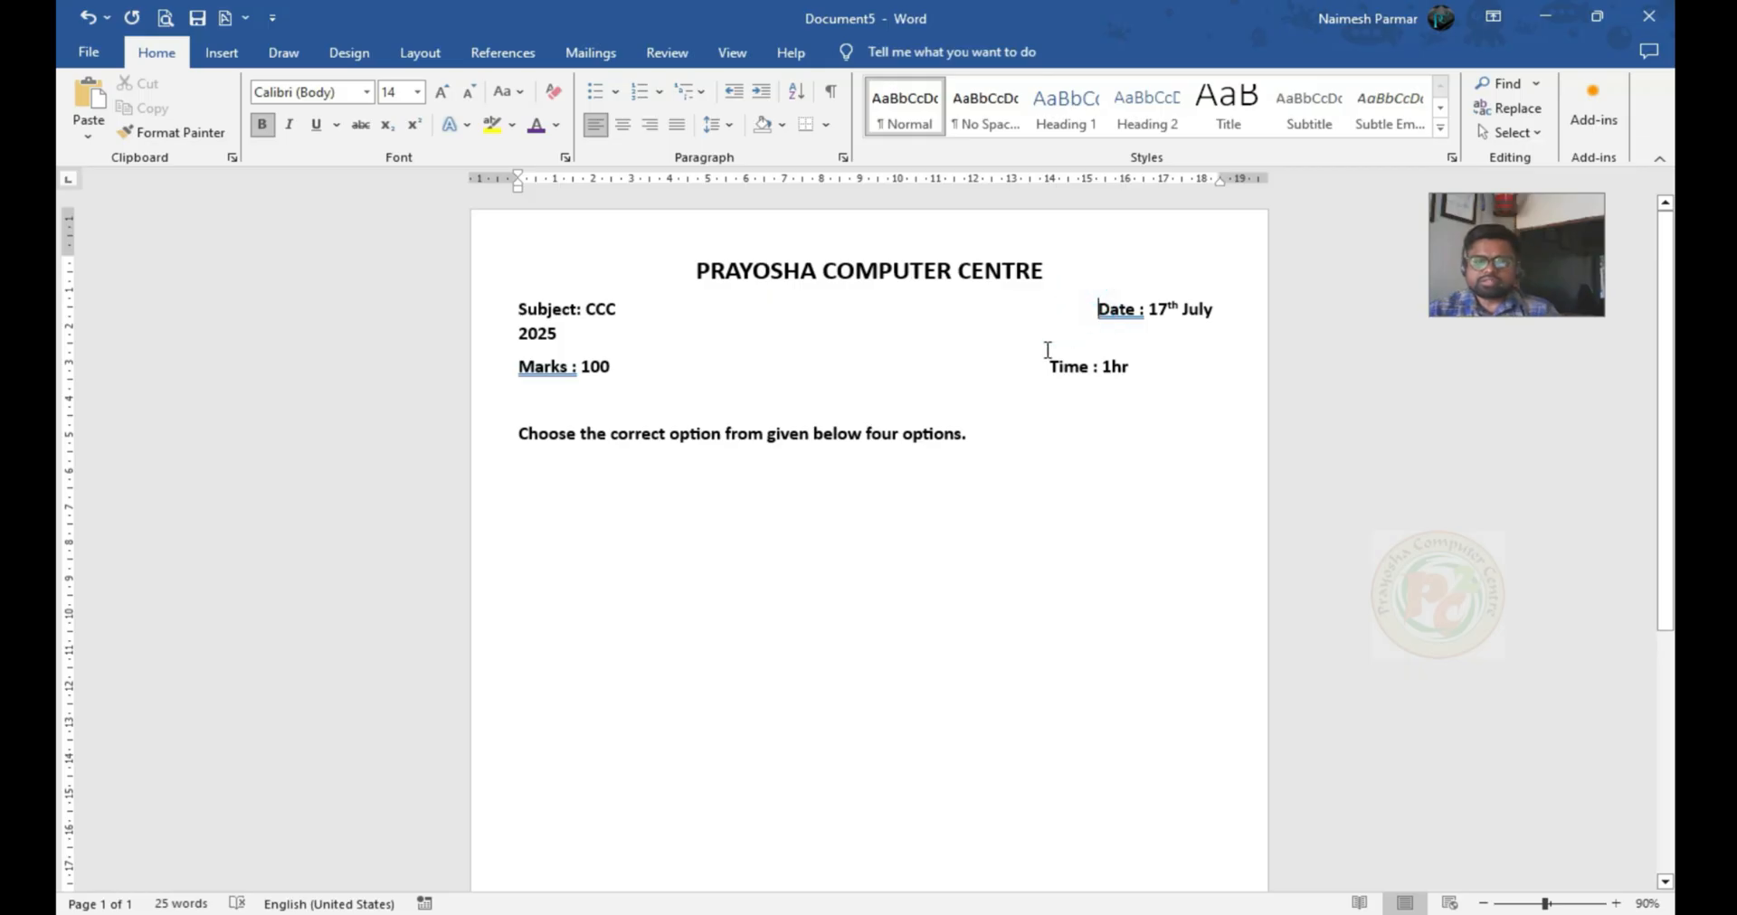
{"action": "key", "text": "BackSpace"}
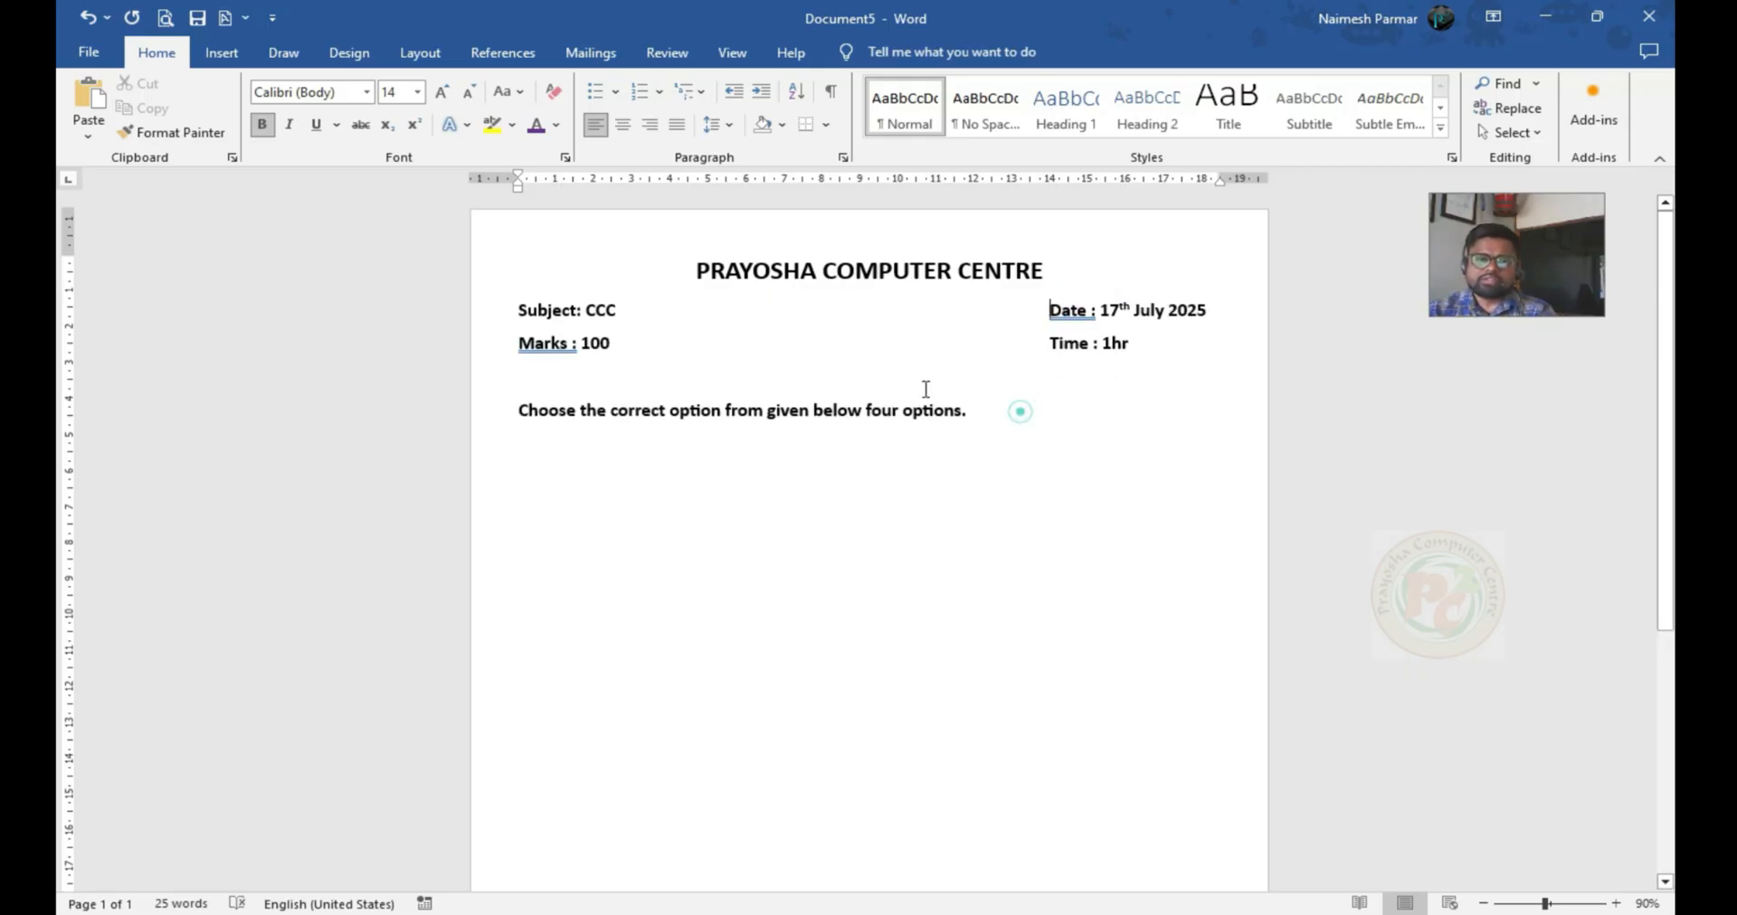
Remove the space after paragraphs throughout the whole document
{"action": "key", "text": "ctrl+a"}
{"action": "left_click", "coordinate": [723, 126]}
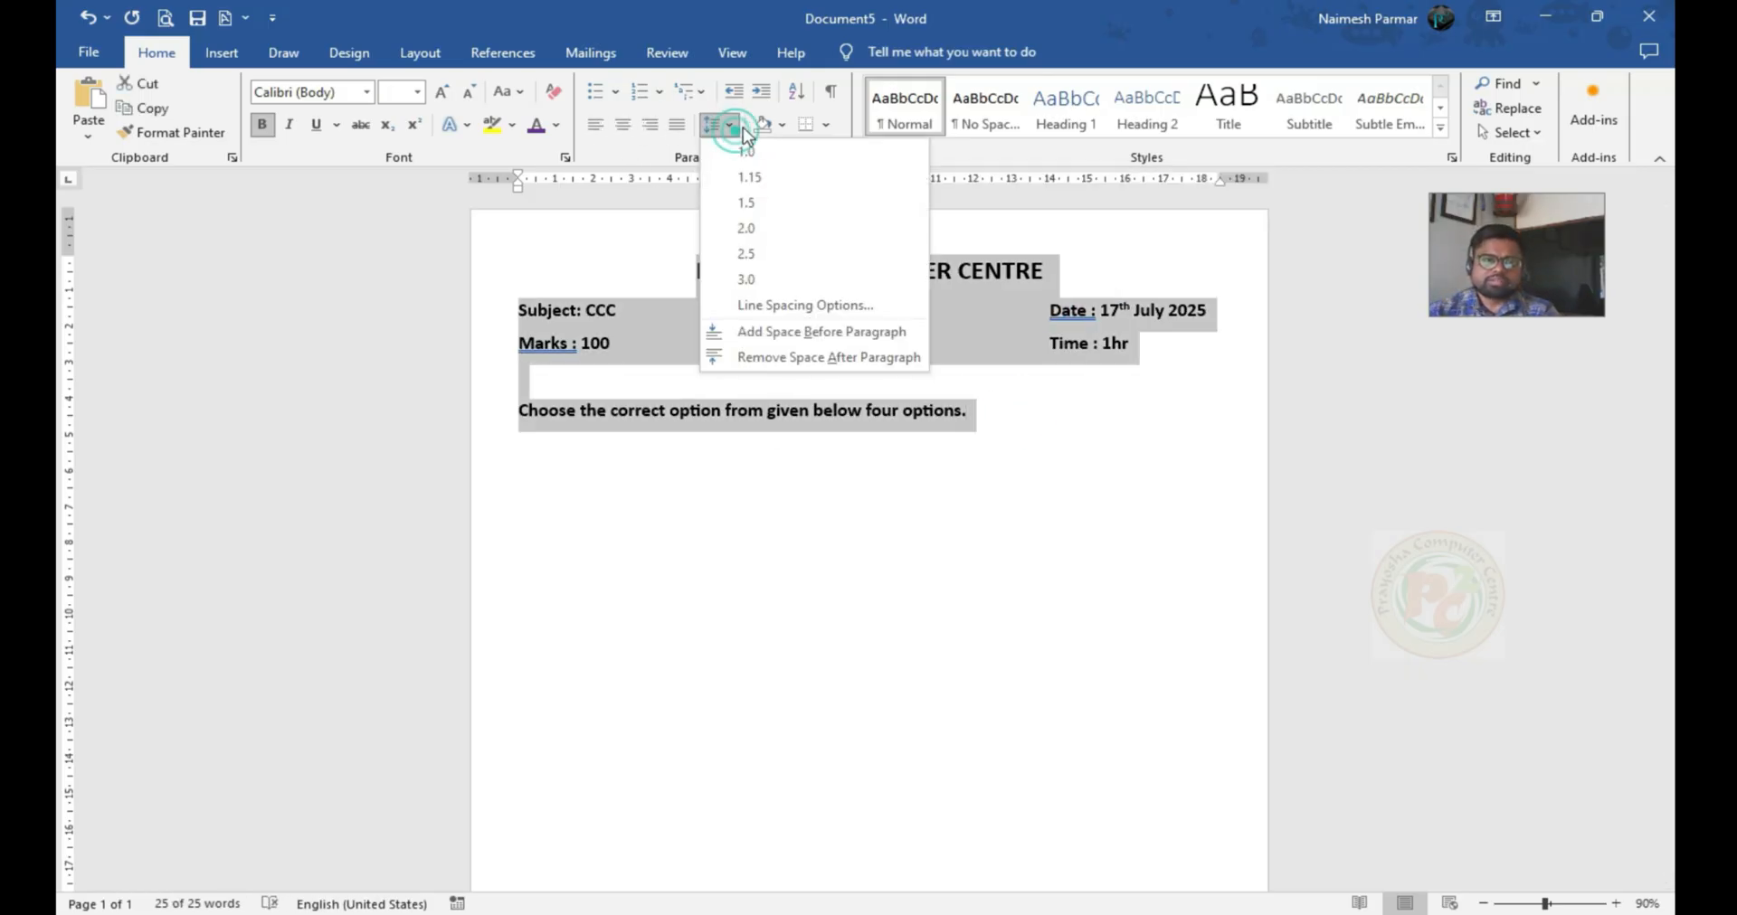
{"action": "left_click", "coordinate": [761, 357]}
{"action": "left_click", "coordinate": [702, 284]}
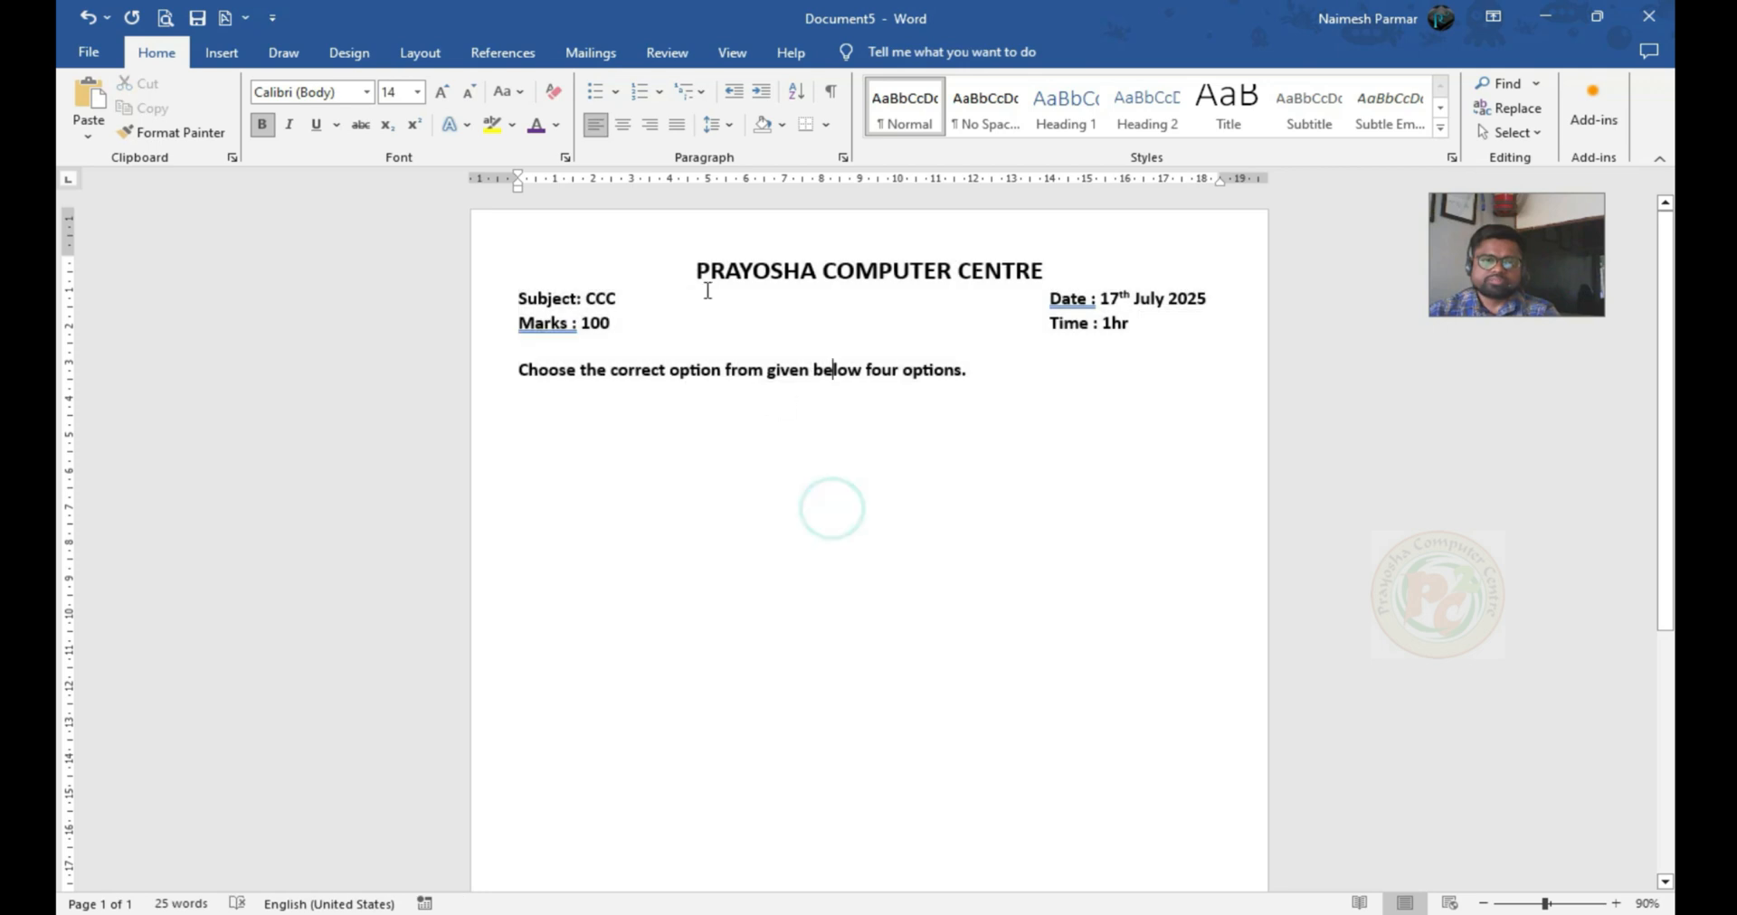
Colour the "PRAYOSHA COMPUTER CENTRE" heading in standard red
{"action": "left_click_drag", "start_coordinate": [687, 271], "coordinate": [1051, 288]}
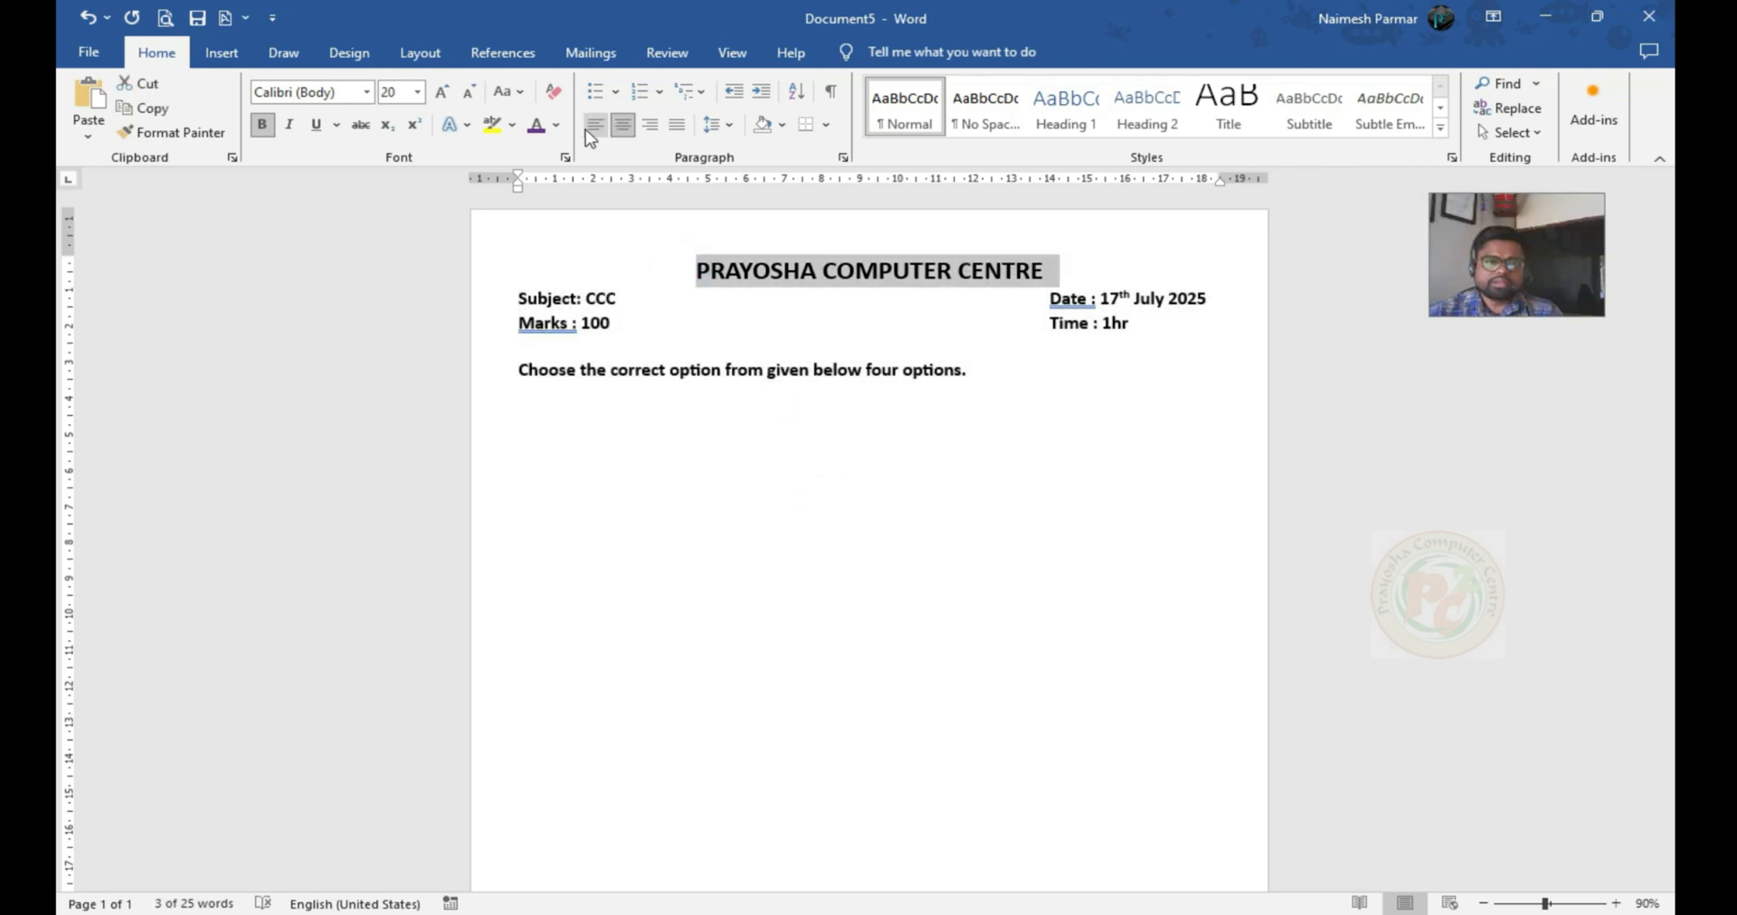
{"action": "left_click", "coordinate": [557, 125]}
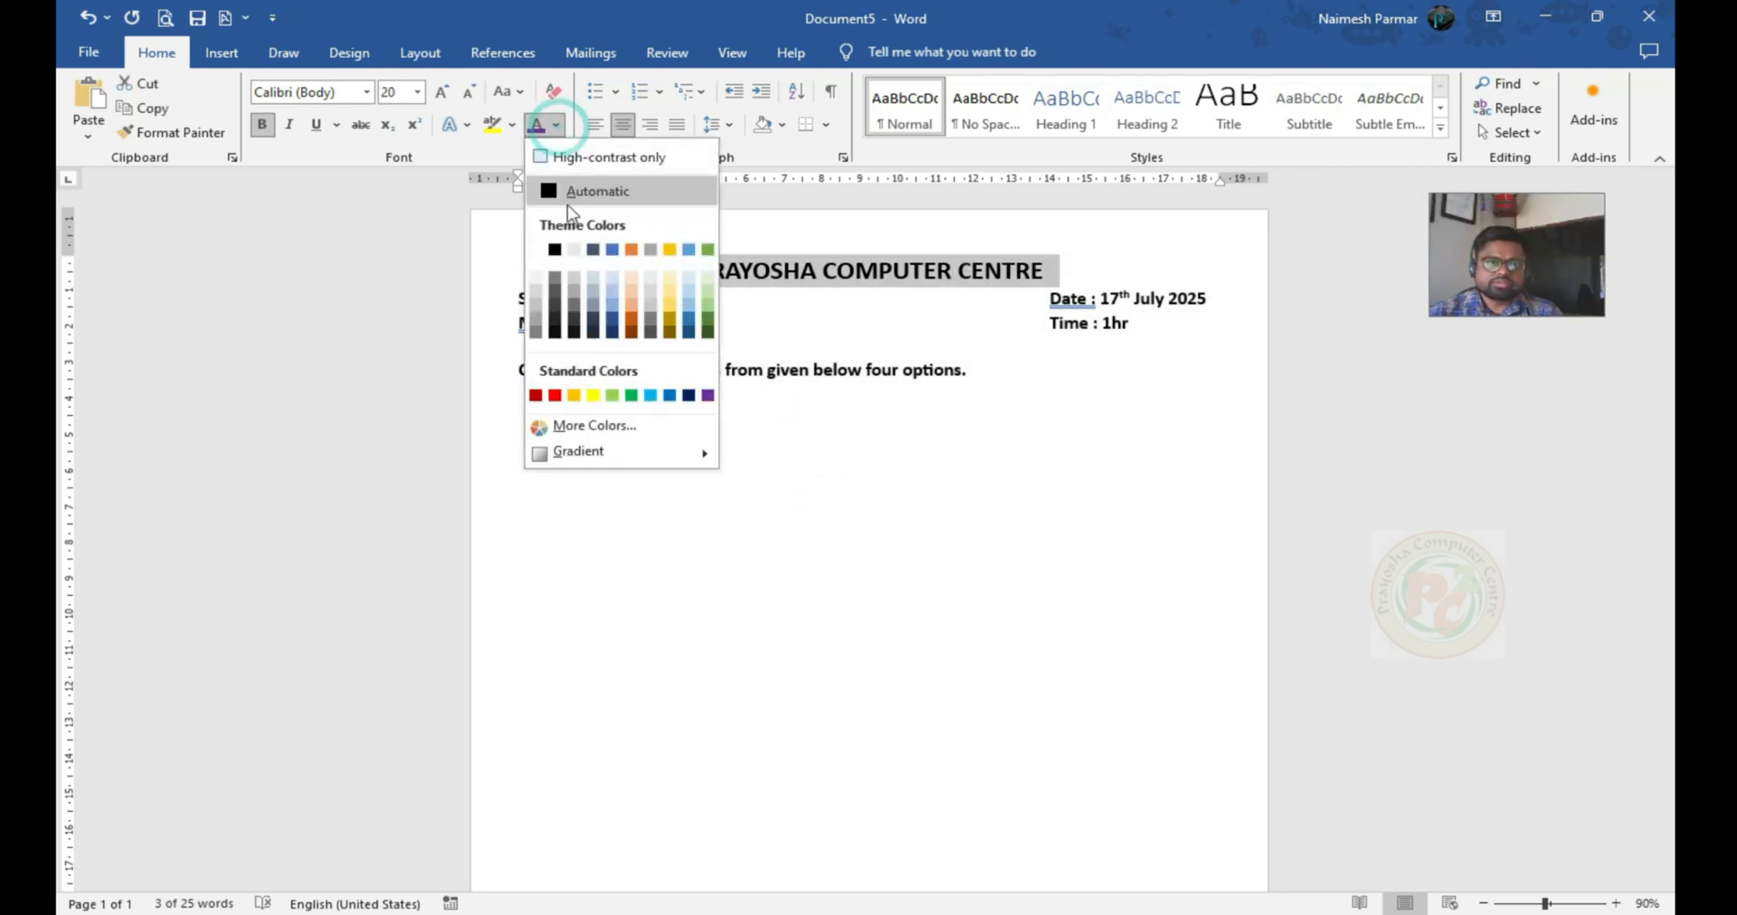
{"action": "left_click", "coordinate": [553, 393]}
Colour the "Choose the correct option" instruction line in standard purple
{"action": "left_click_drag", "start_coordinate": [513, 370], "coordinate": [975, 371]}
{"action": "left_click", "coordinate": [557, 125]}
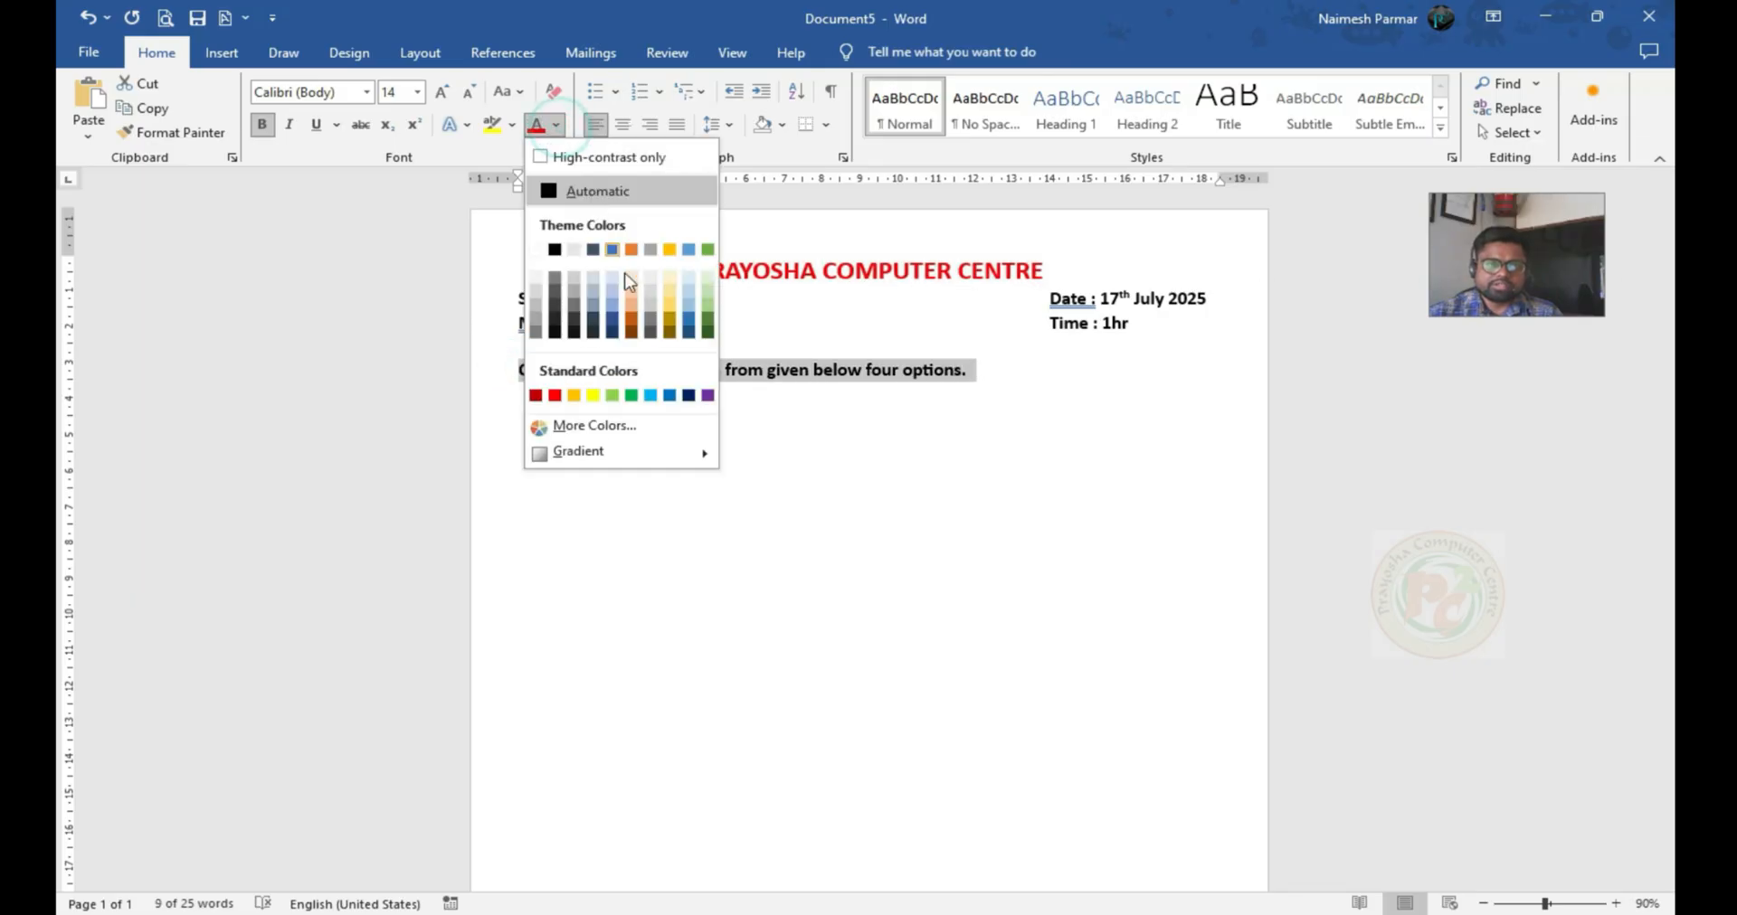
{"action": "left_click", "coordinate": [707, 395]}
{"action": "left_click", "coordinate": [606, 371]}
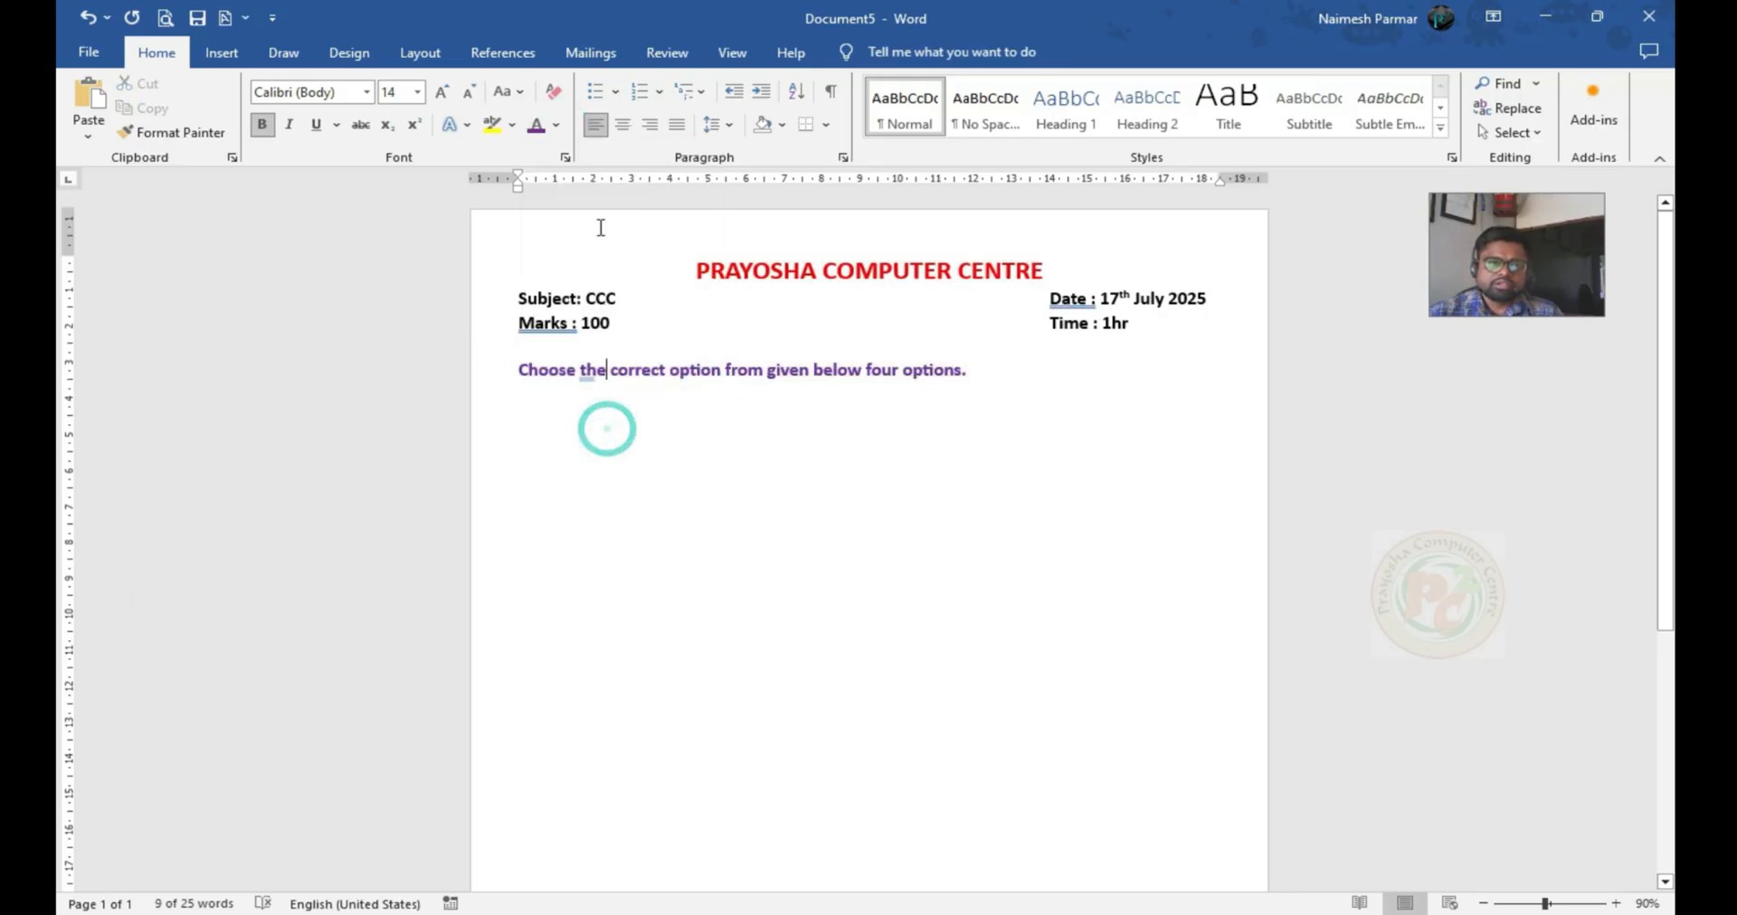
Draw a rectangle about 19.55 cm wide and 3.46 cm high around the heading and detail lines, with no fill
{"action": "left_click", "coordinate": [224, 54]}
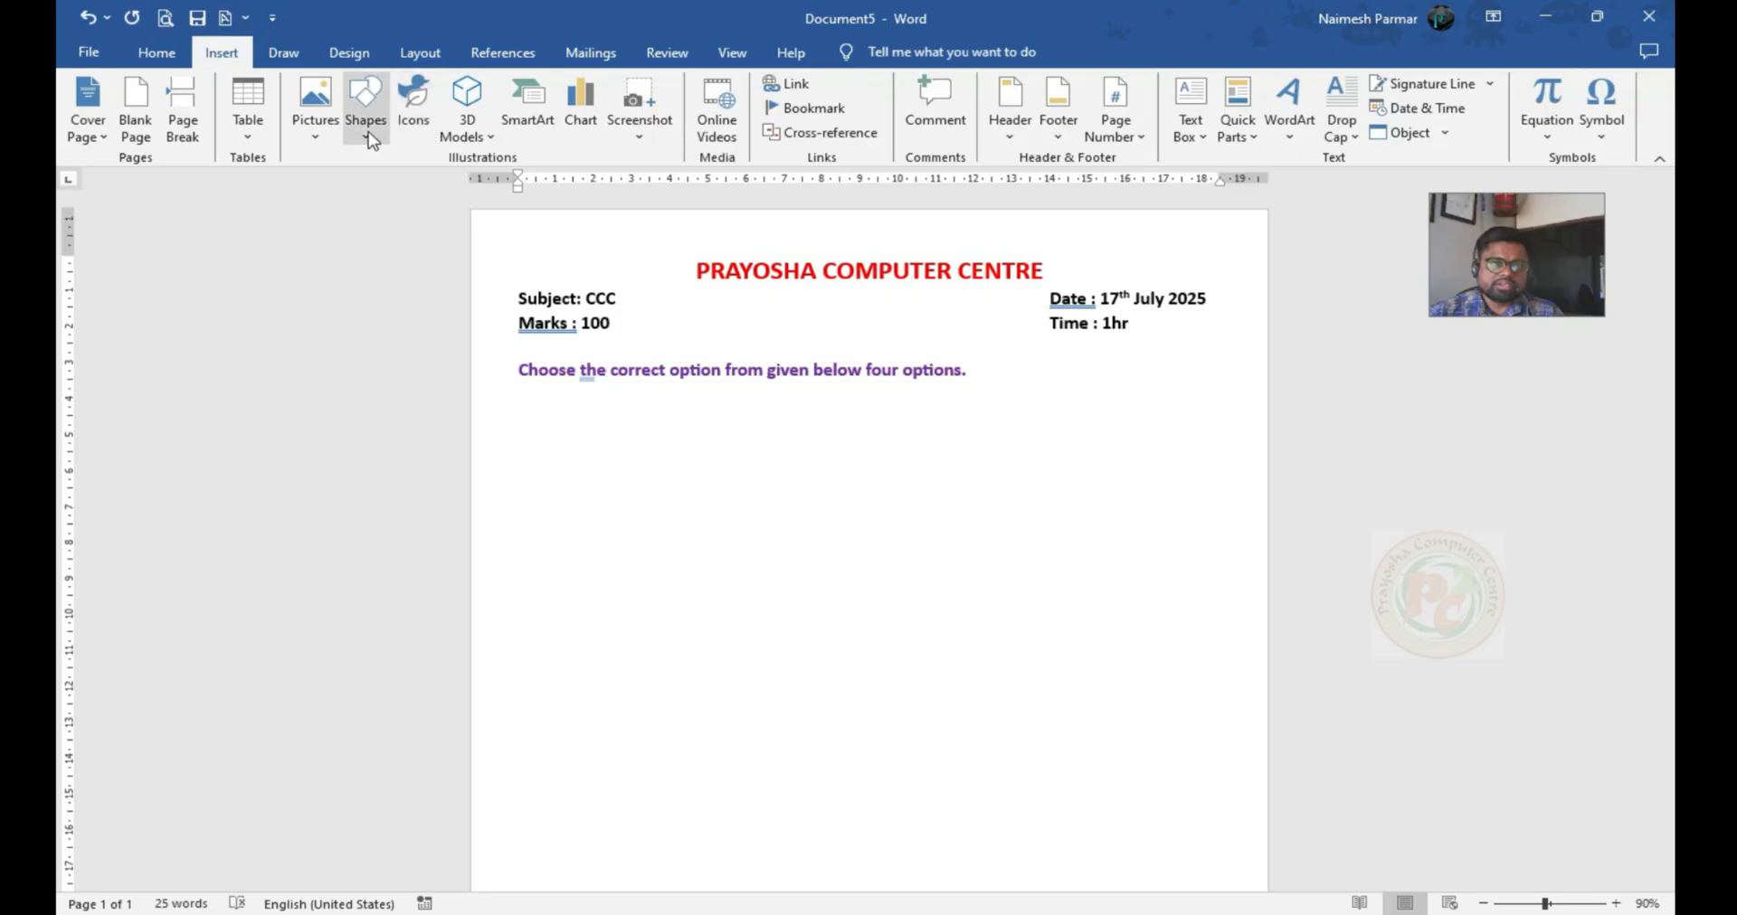
{"action": "left_click", "coordinate": [366, 106]}
{"action": "left_click", "coordinate": [424, 180]}
{"action": "left_click_drag", "start_coordinate": [500, 224], "coordinate": [1244, 349]}
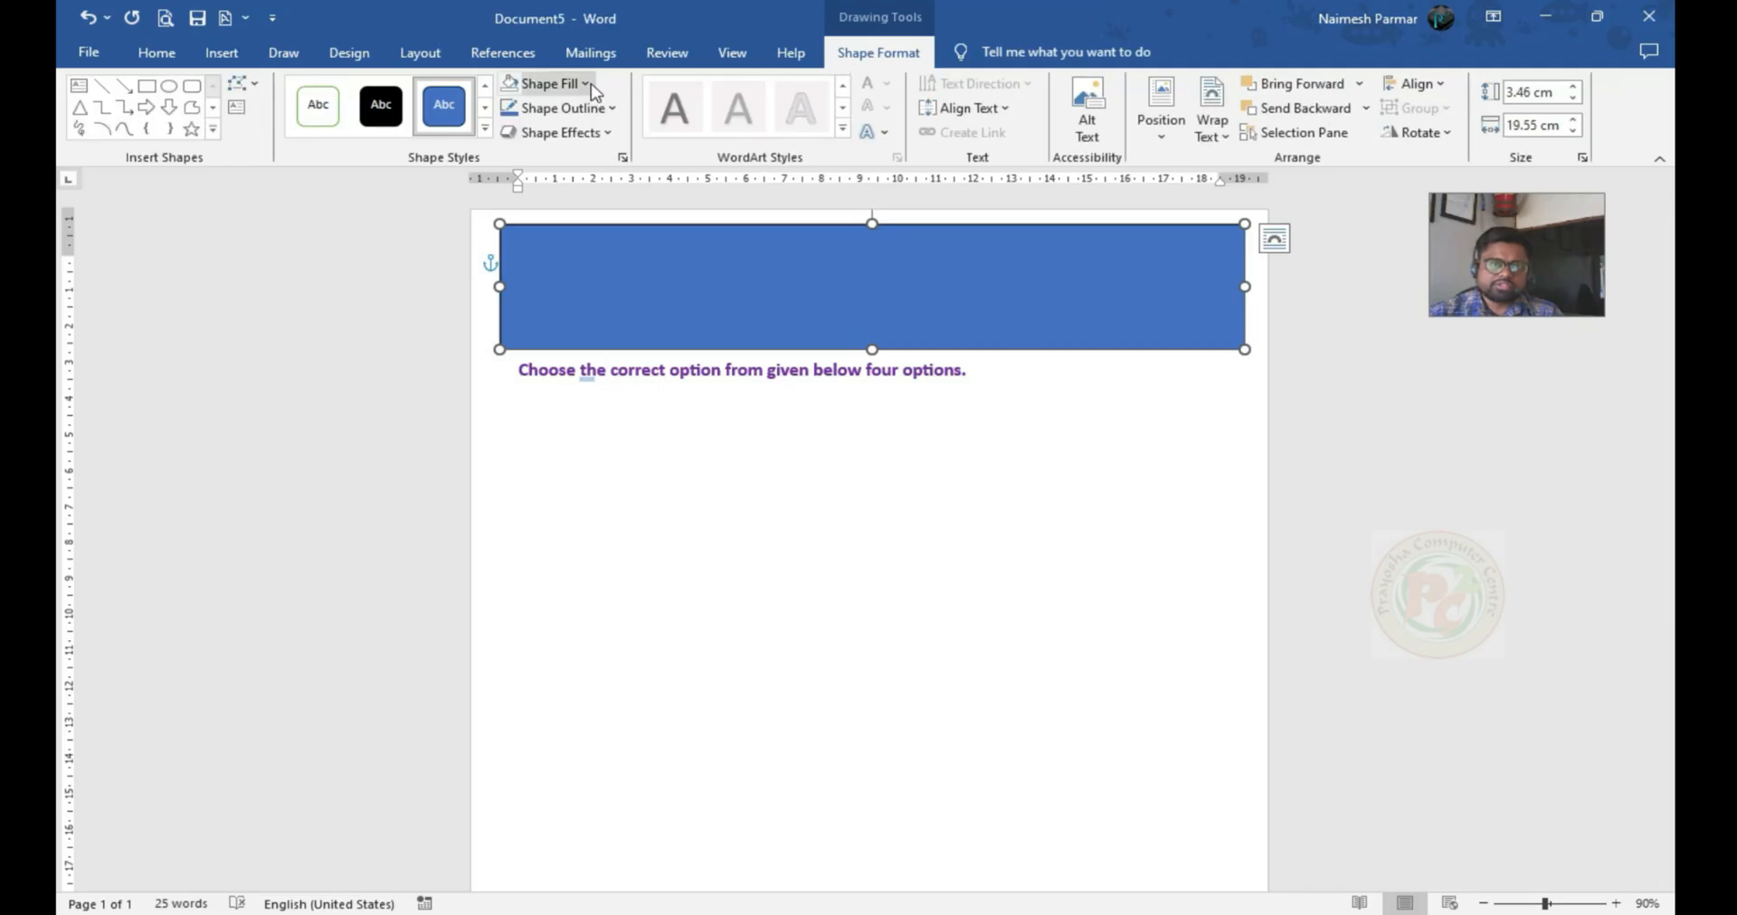
{"action": "left_click", "coordinate": [584, 83]}
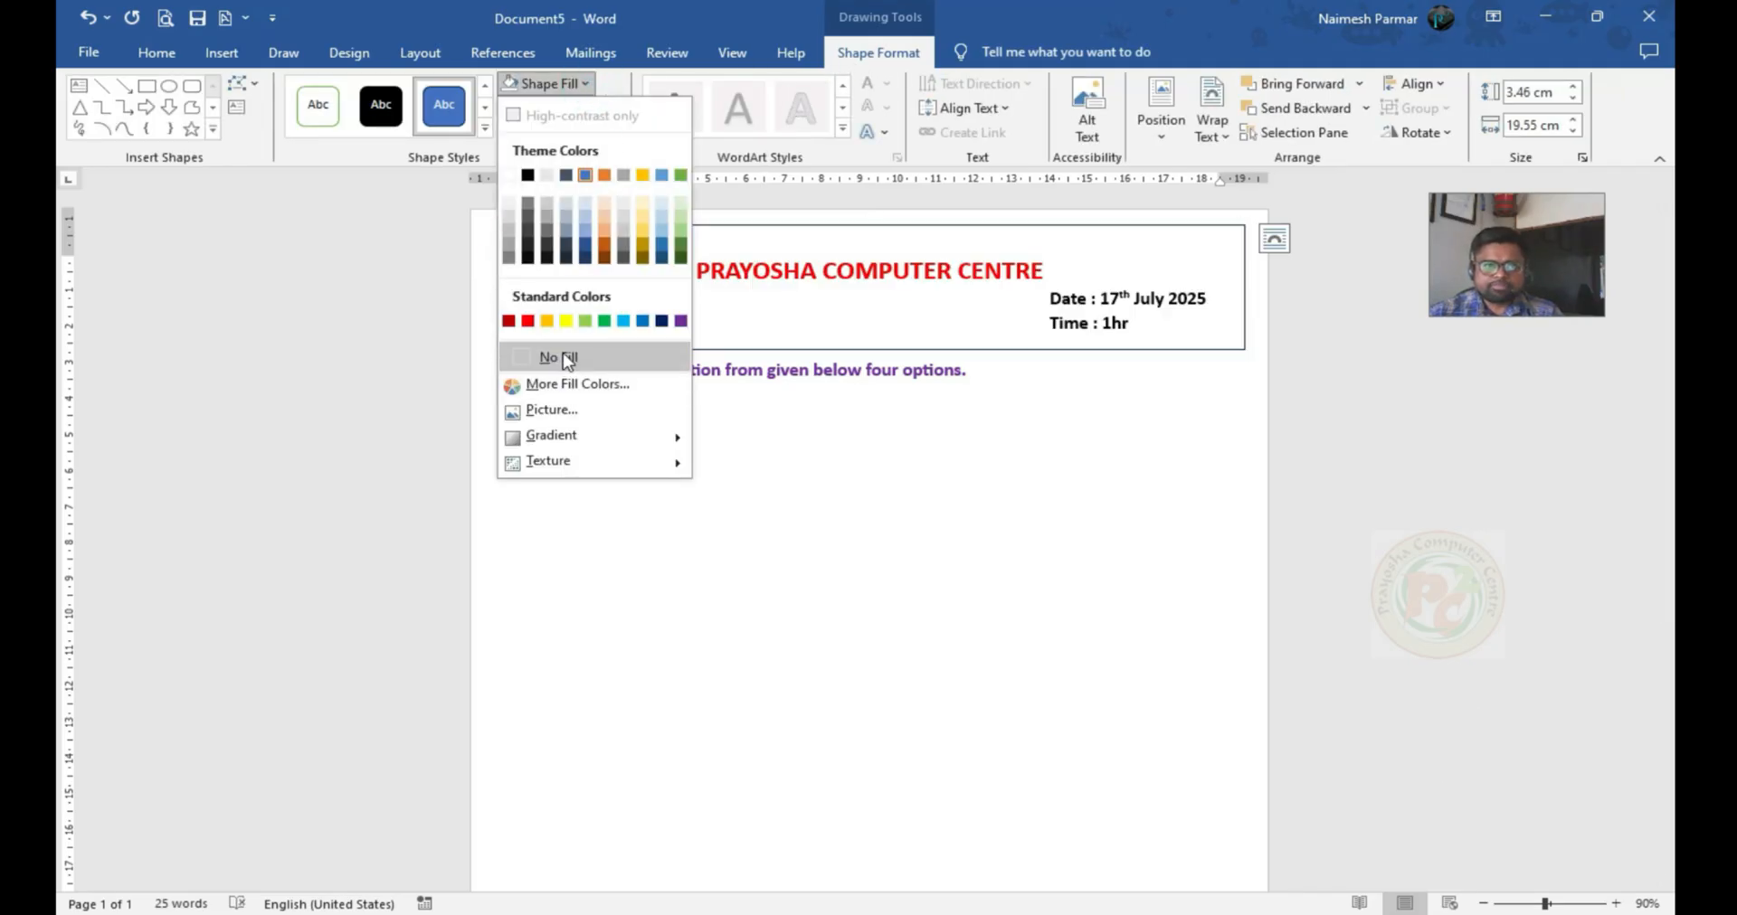
{"action": "left_click", "coordinate": [558, 356]}
Give the header rectangle a thicker outline and start a new line after the instruction sentence
{"action": "left_click", "coordinate": [615, 109]}
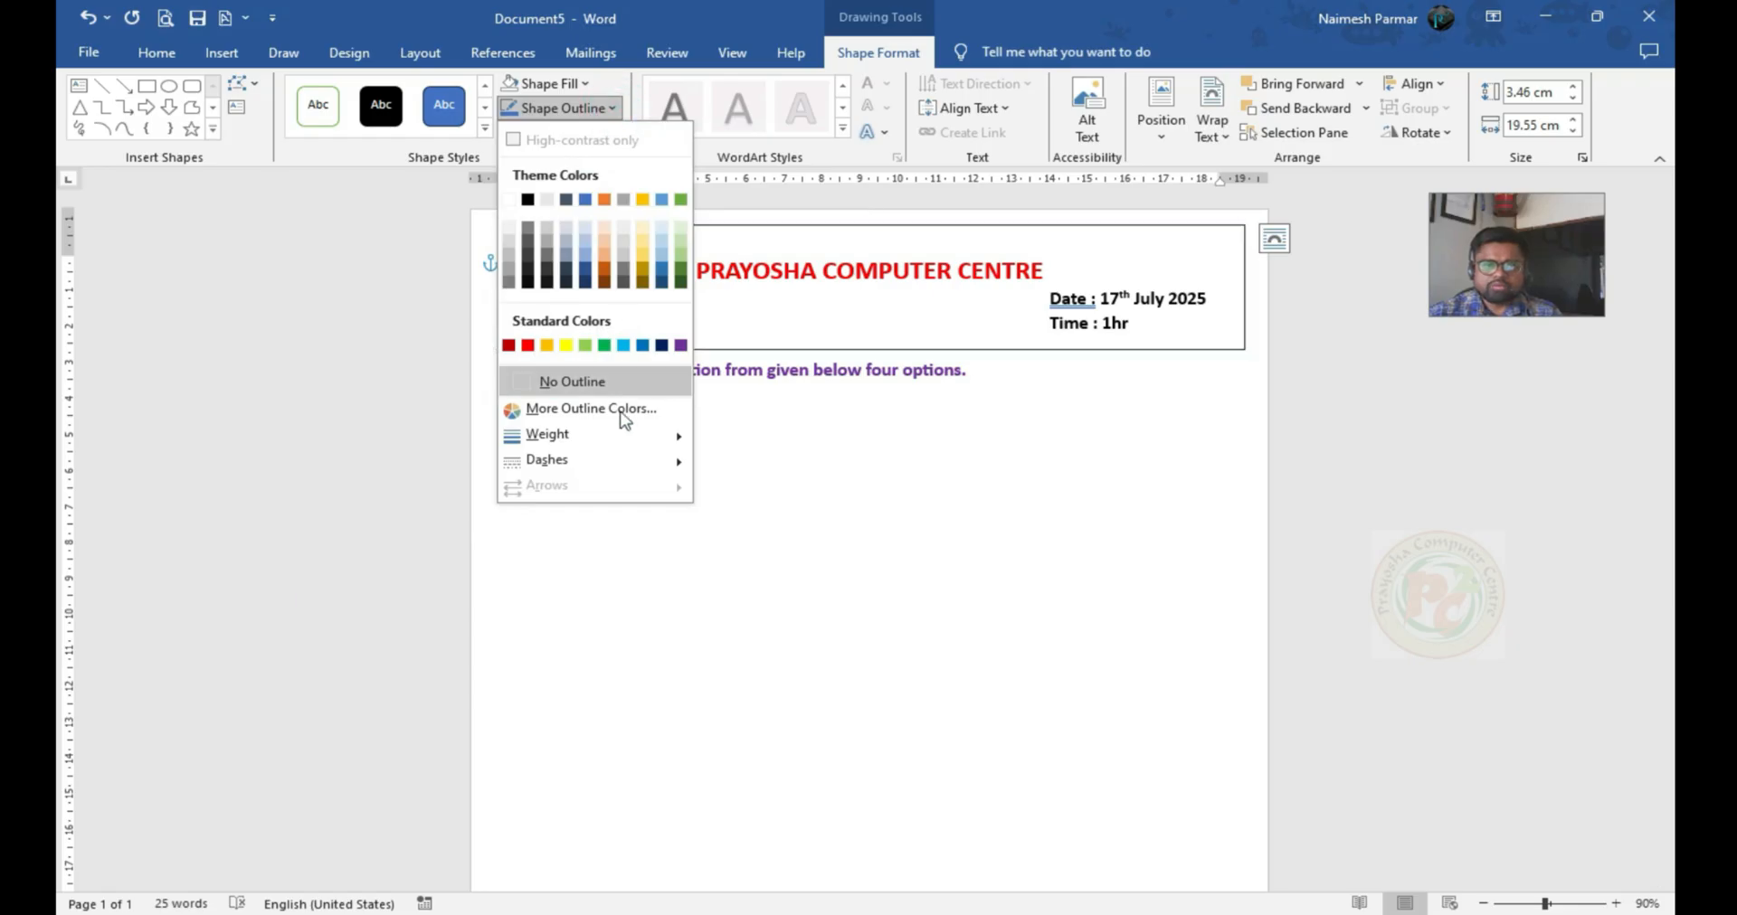
{"action": "mouse_move", "coordinate": [561, 435]}
{"action": "left_click", "coordinate": [811, 588]}
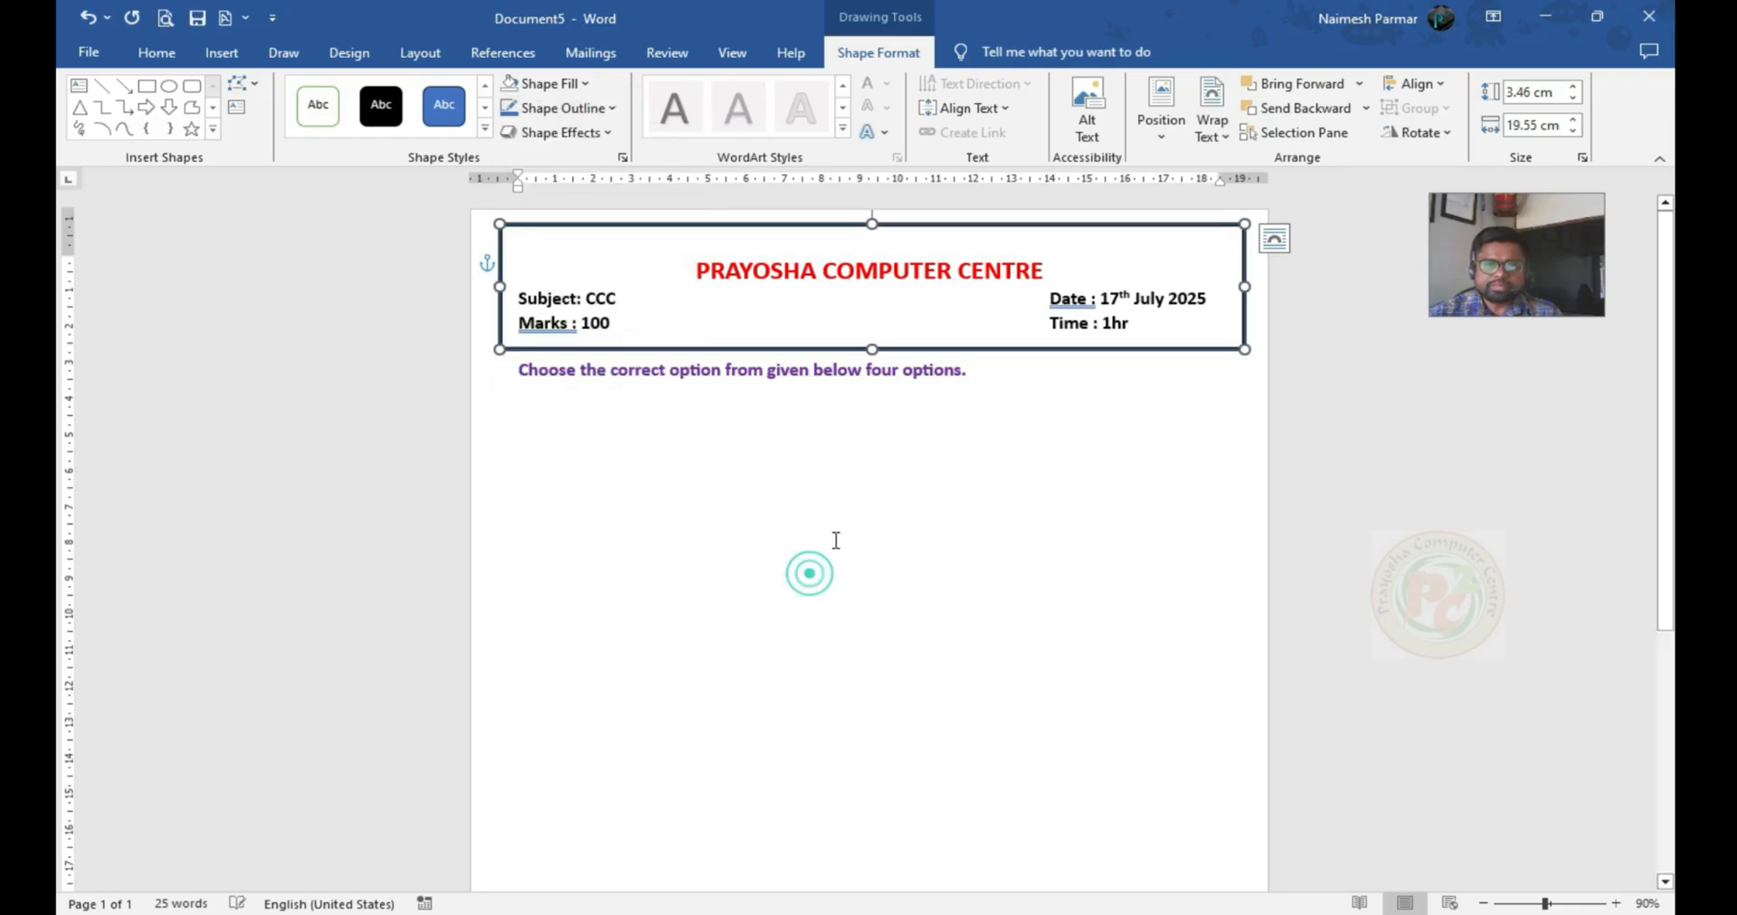
{"action": "left_click", "coordinate": [565, 408]}
{"action": "left_click", "coordinate": [995, 378]}
{"action": "key", "text": "Return"}
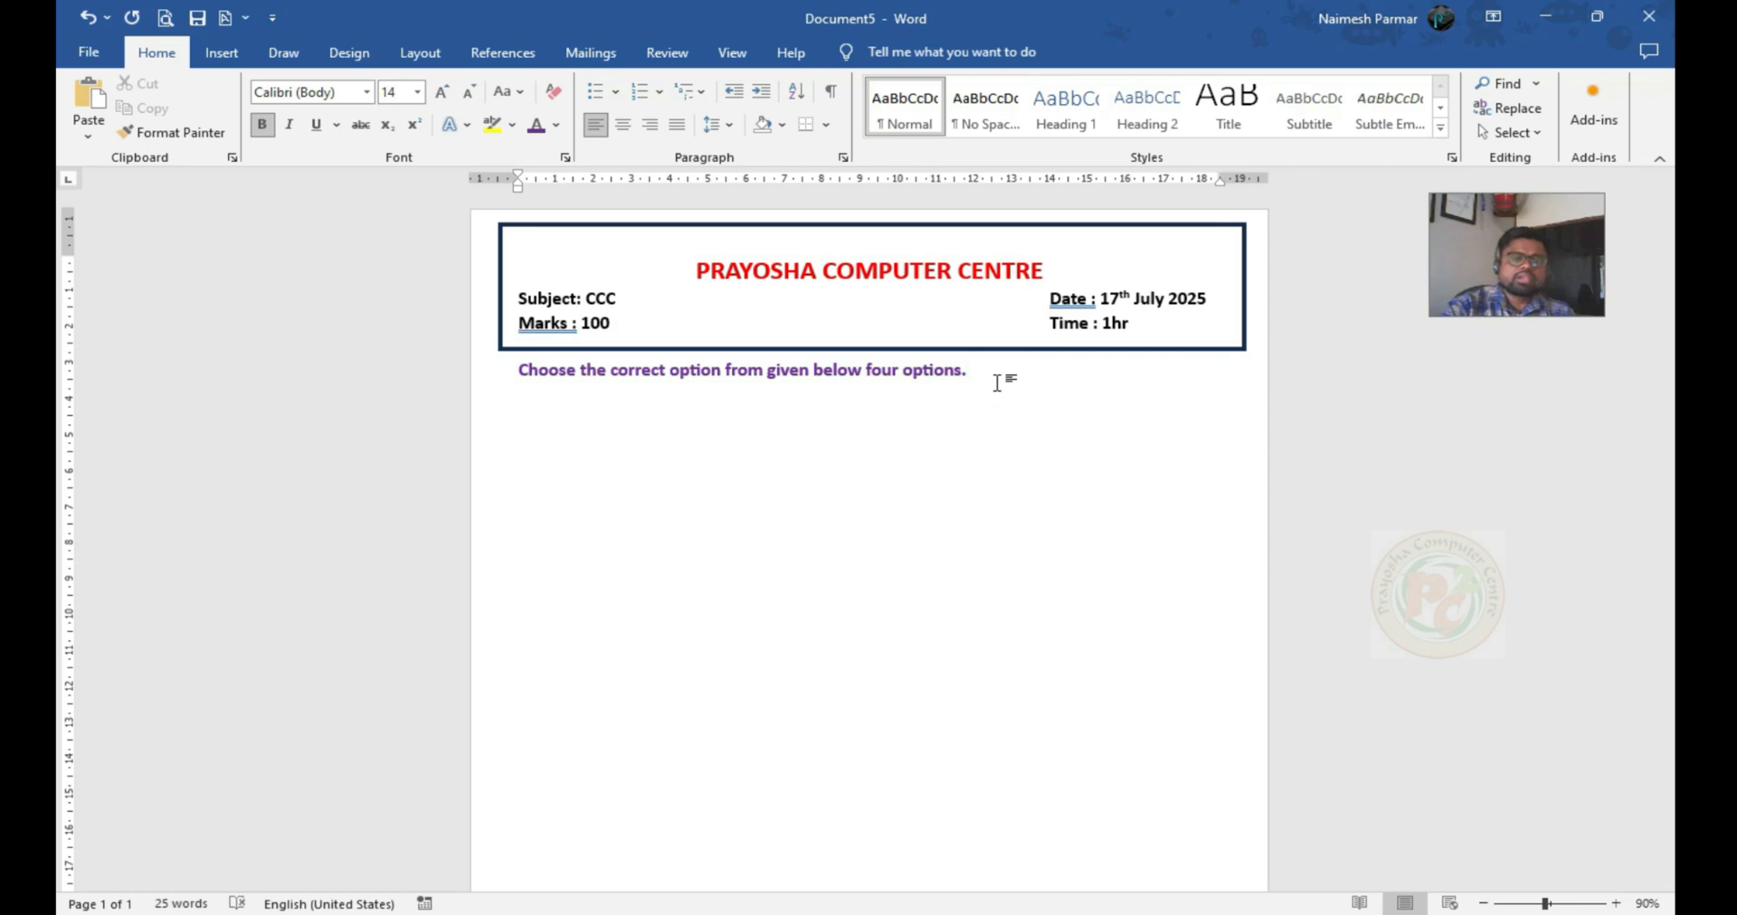
Set the document's column layout to three columns
{"action": "key", "text": "ctrl+v"}
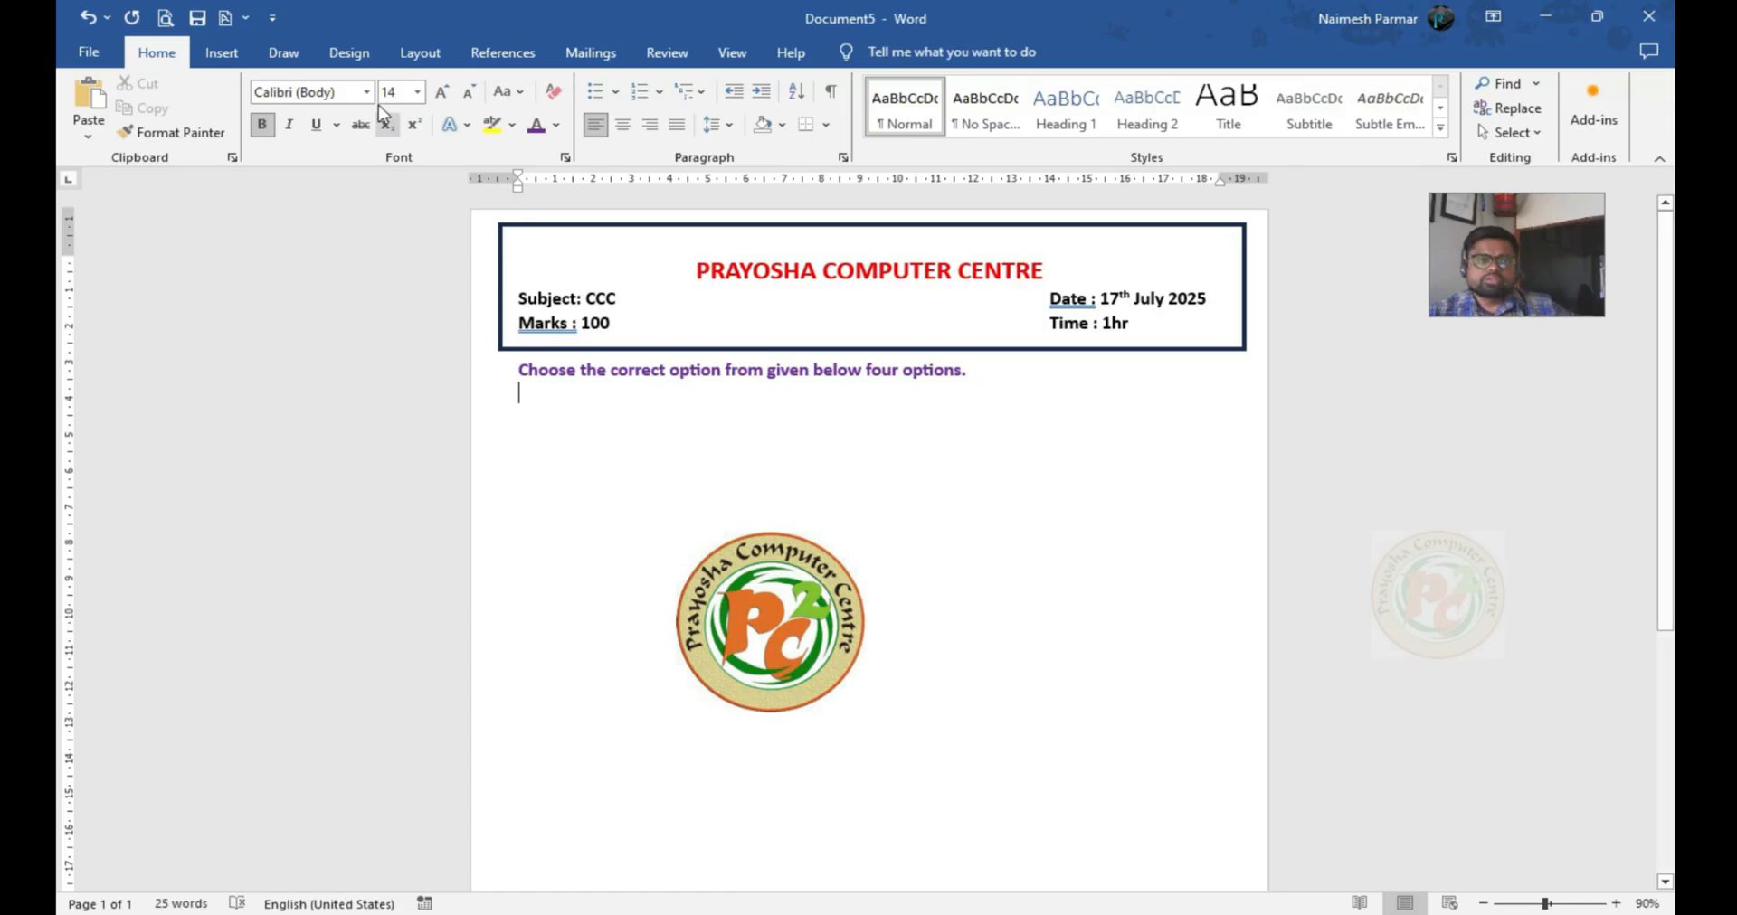
{"action": "left_click", "coordinate": [431, 61]}
{"action": "left_click", "coordinate": [265, 104]}
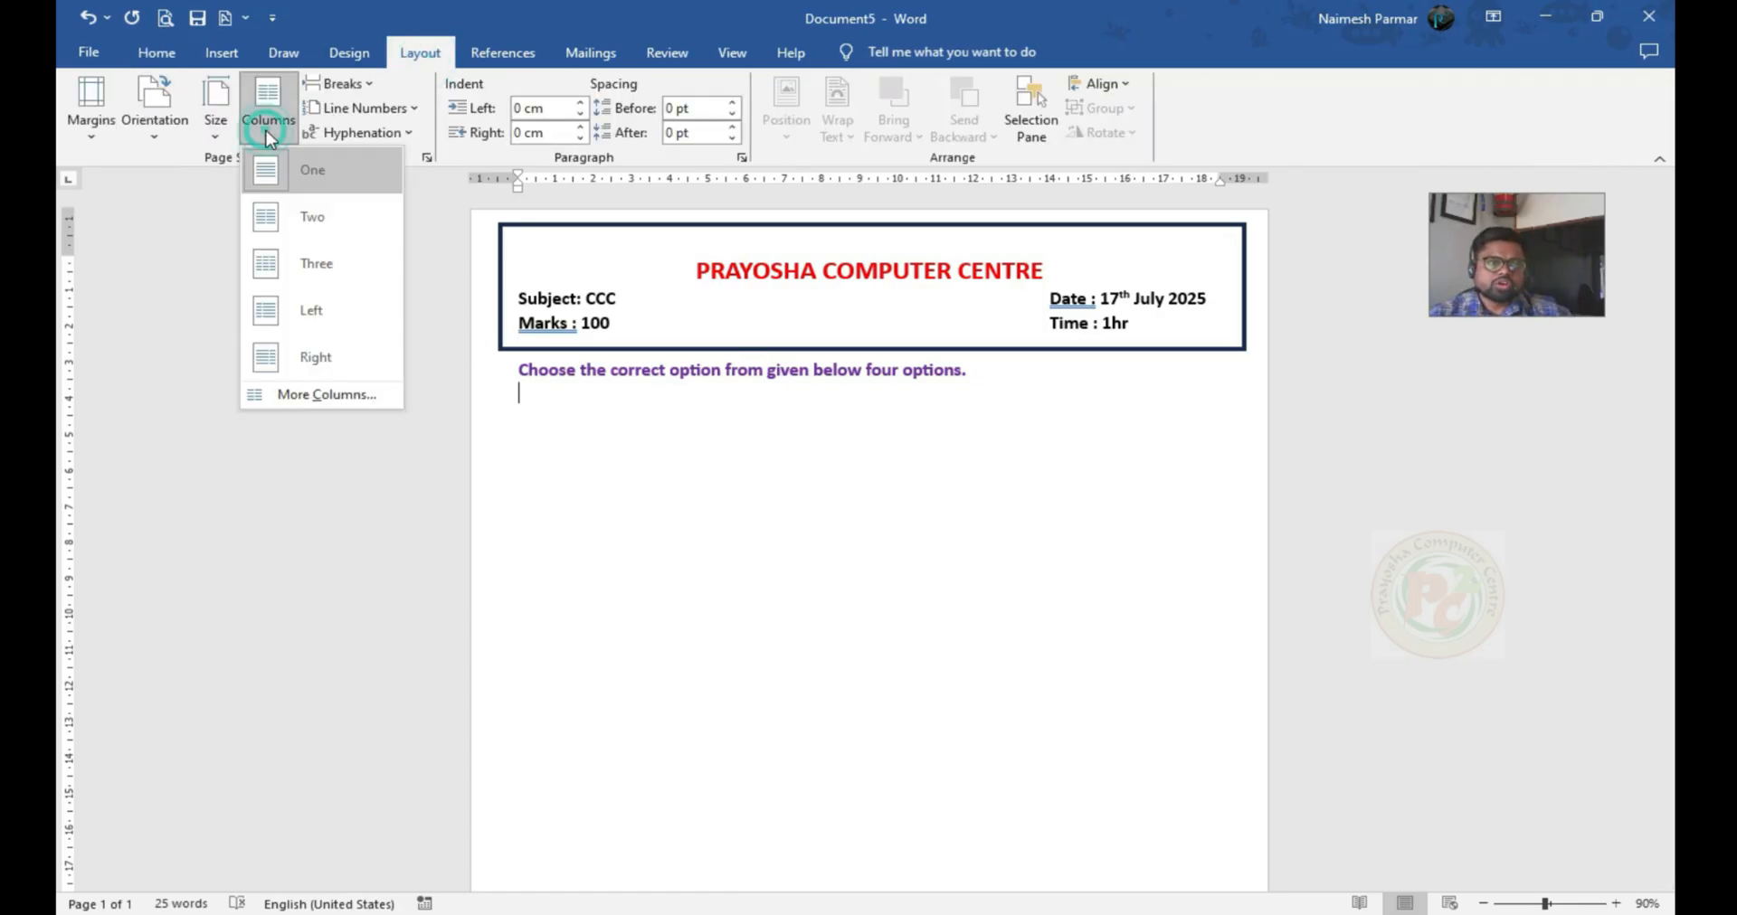
{"action": "left_click", "coordinate": [296, 264]}
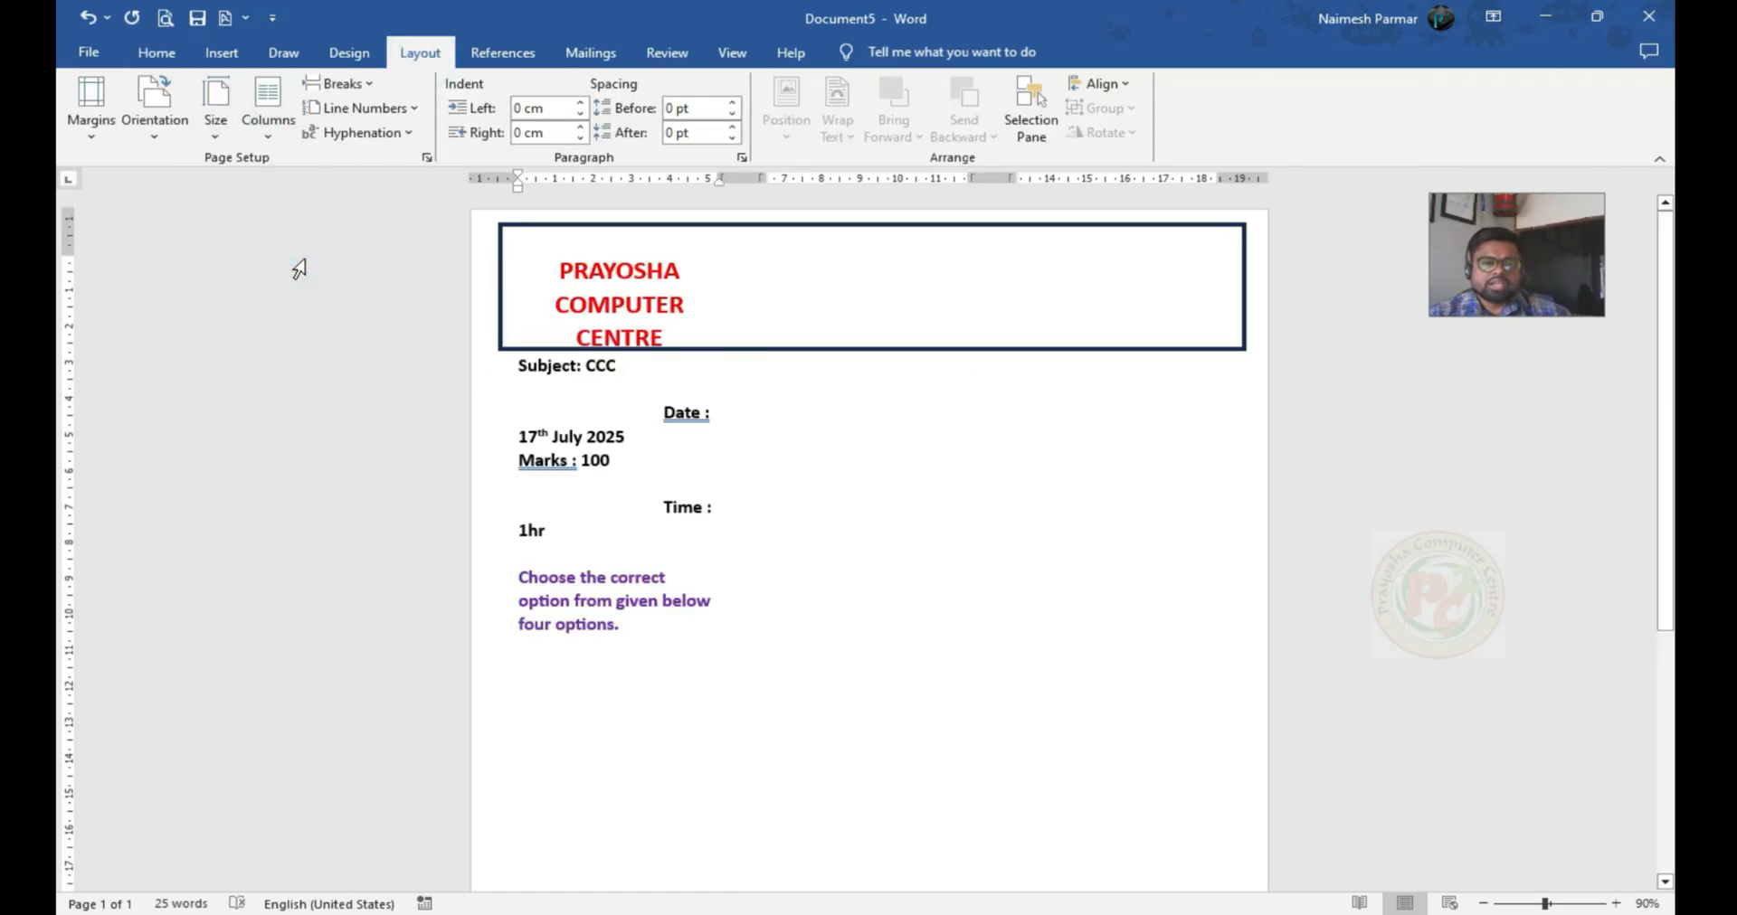
Insert continuous section breaks before the "PRAYOSHA COMPUTER CENTRE" heading and before the Subject line
{"action": "left_click", "coordinate": [562, 269]}
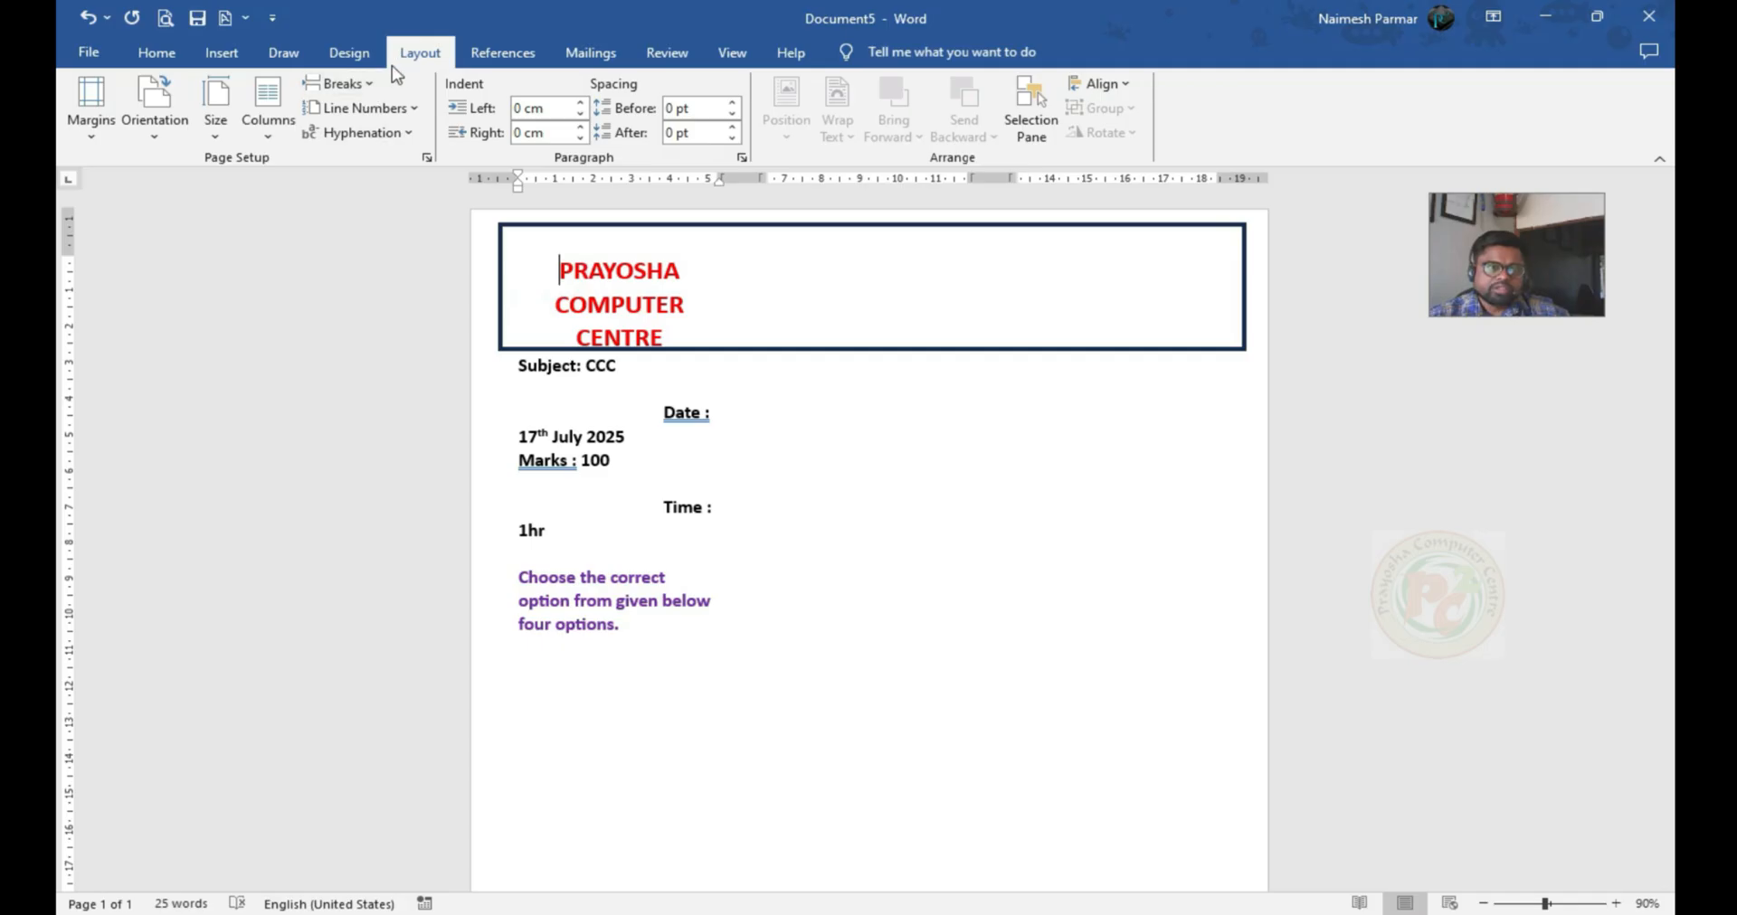
{"action": "left_click", "coordinate": [362, 84]}
{"action": "left_click", "coordinate": [417, 393]}
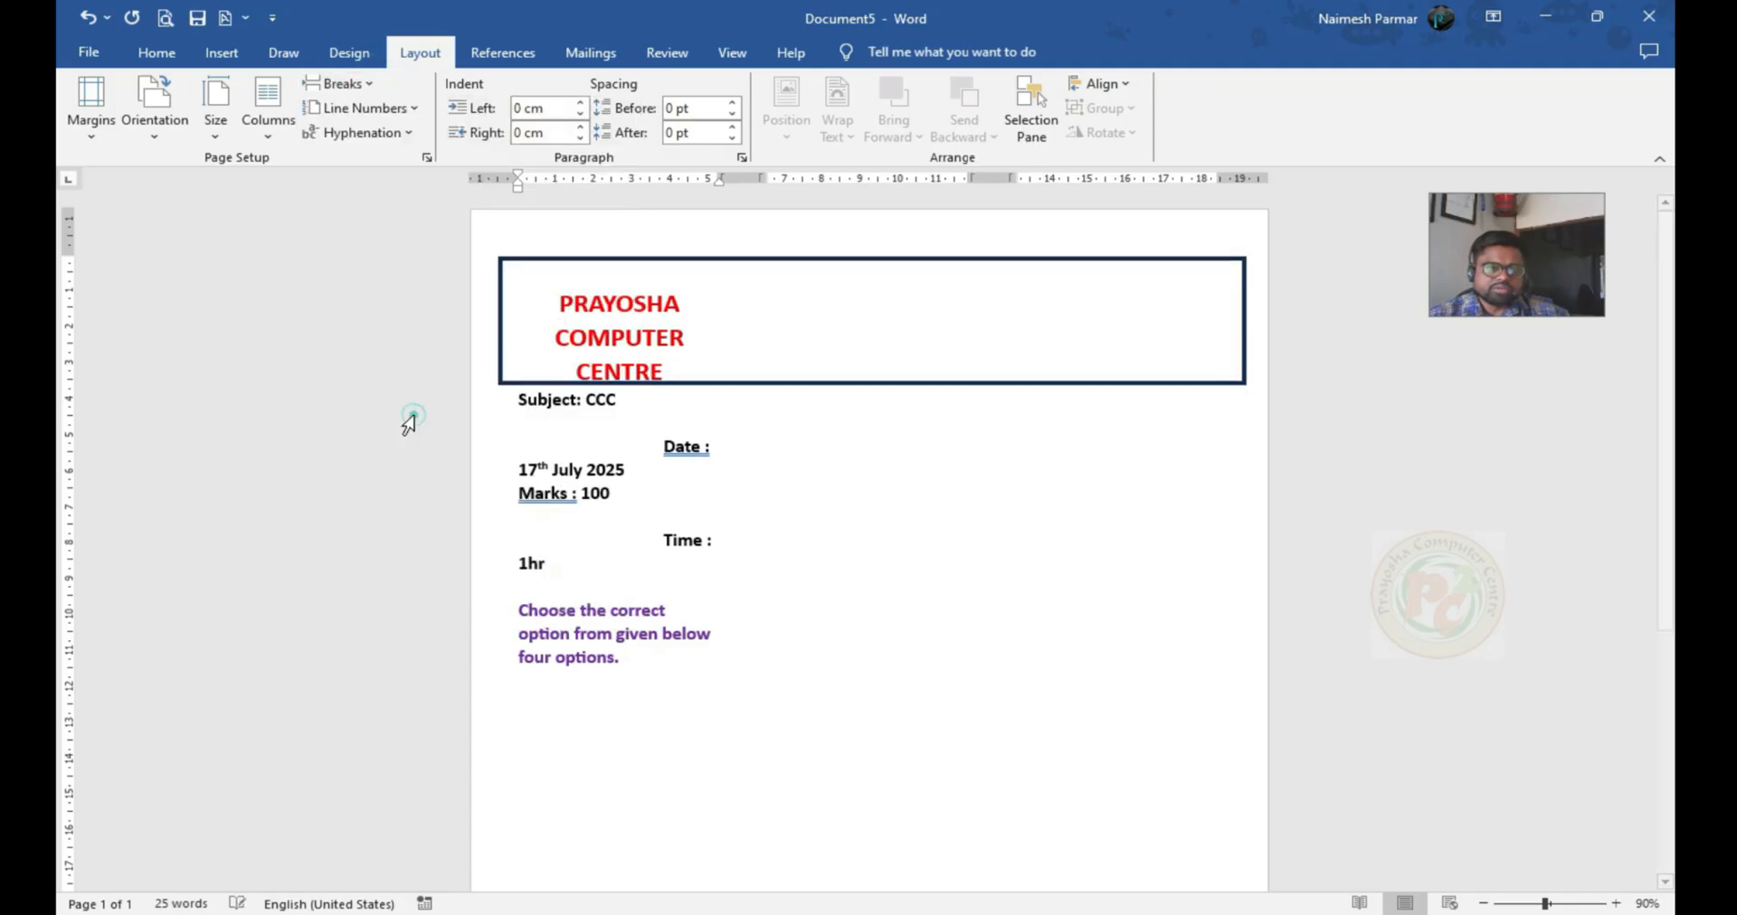
{"action": "left_click", "coordinate": [507, 404]}
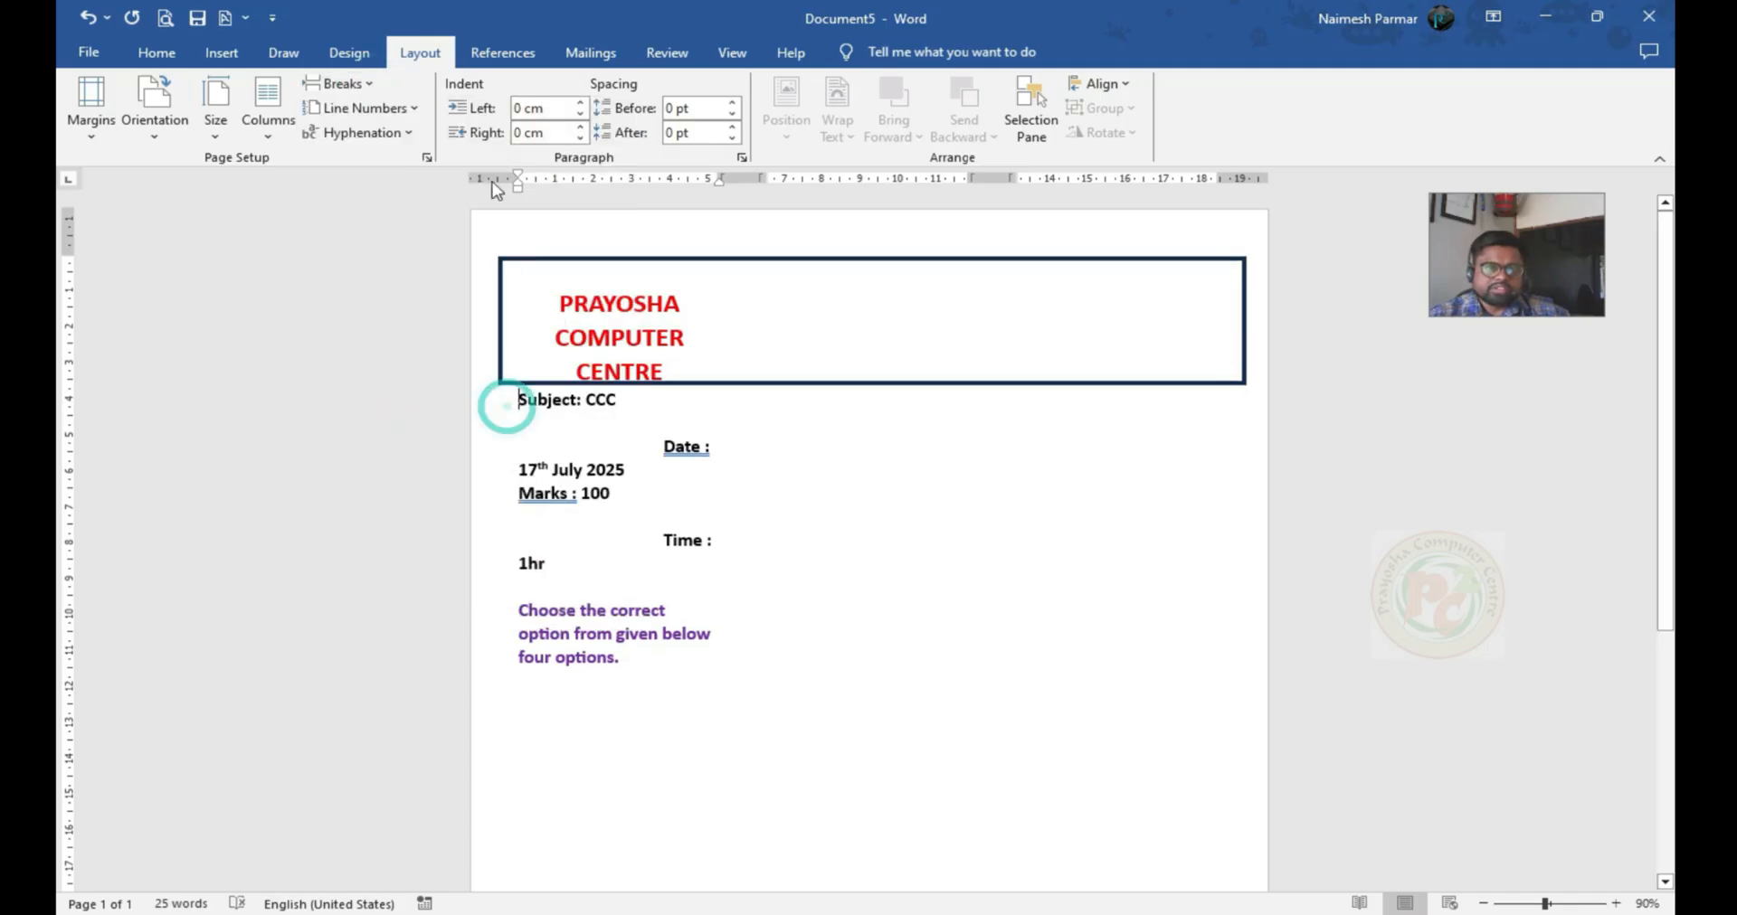
{"action": "left_click", "coordinate": [352, 84]}
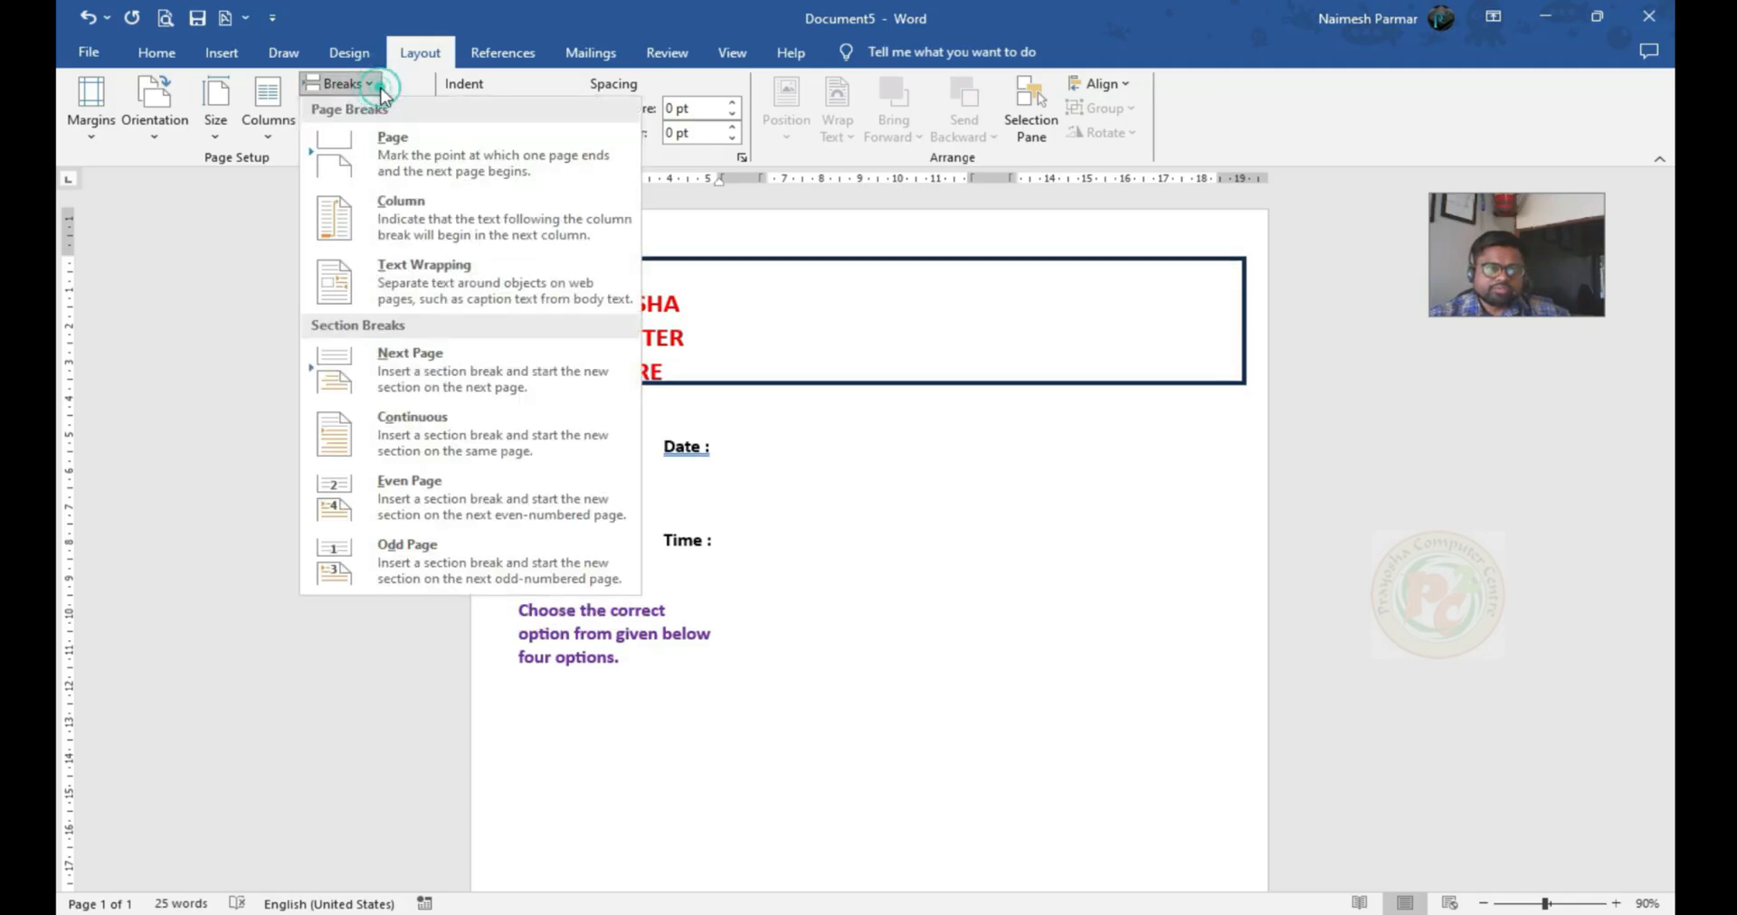
{"action": "left_click", "coordinate": [411, 438]}
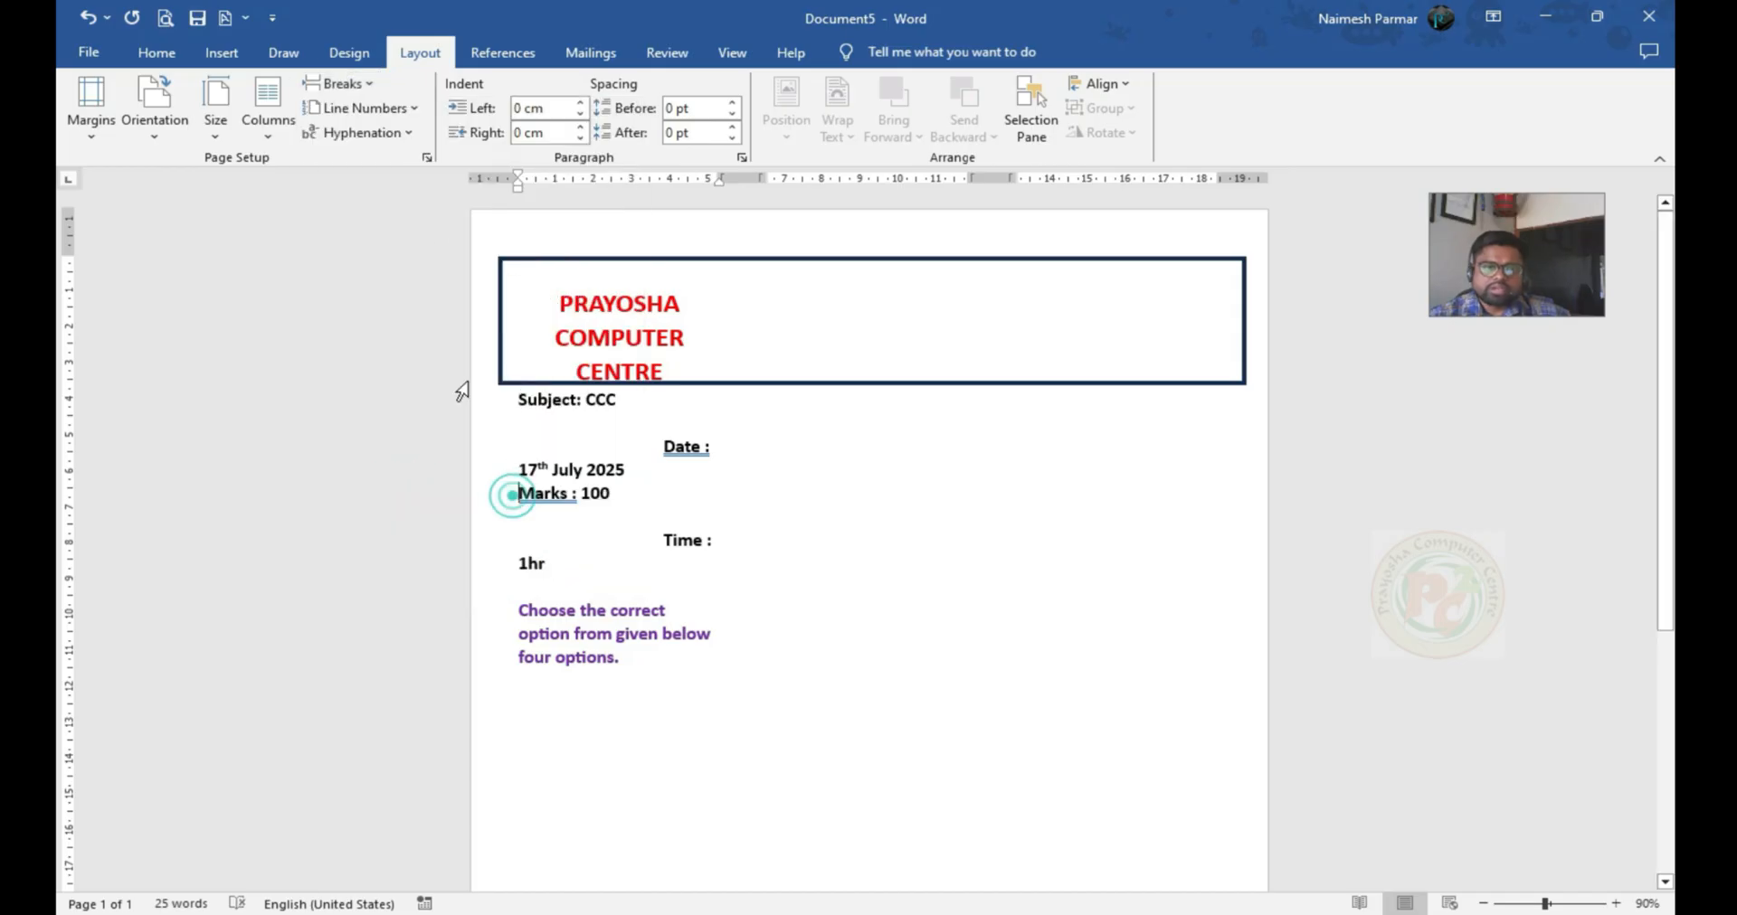
Insert continuous section breaks before the Marks line and before the purple instruction sentence
{"action": "left_click", "coordinate": [398, 108]}
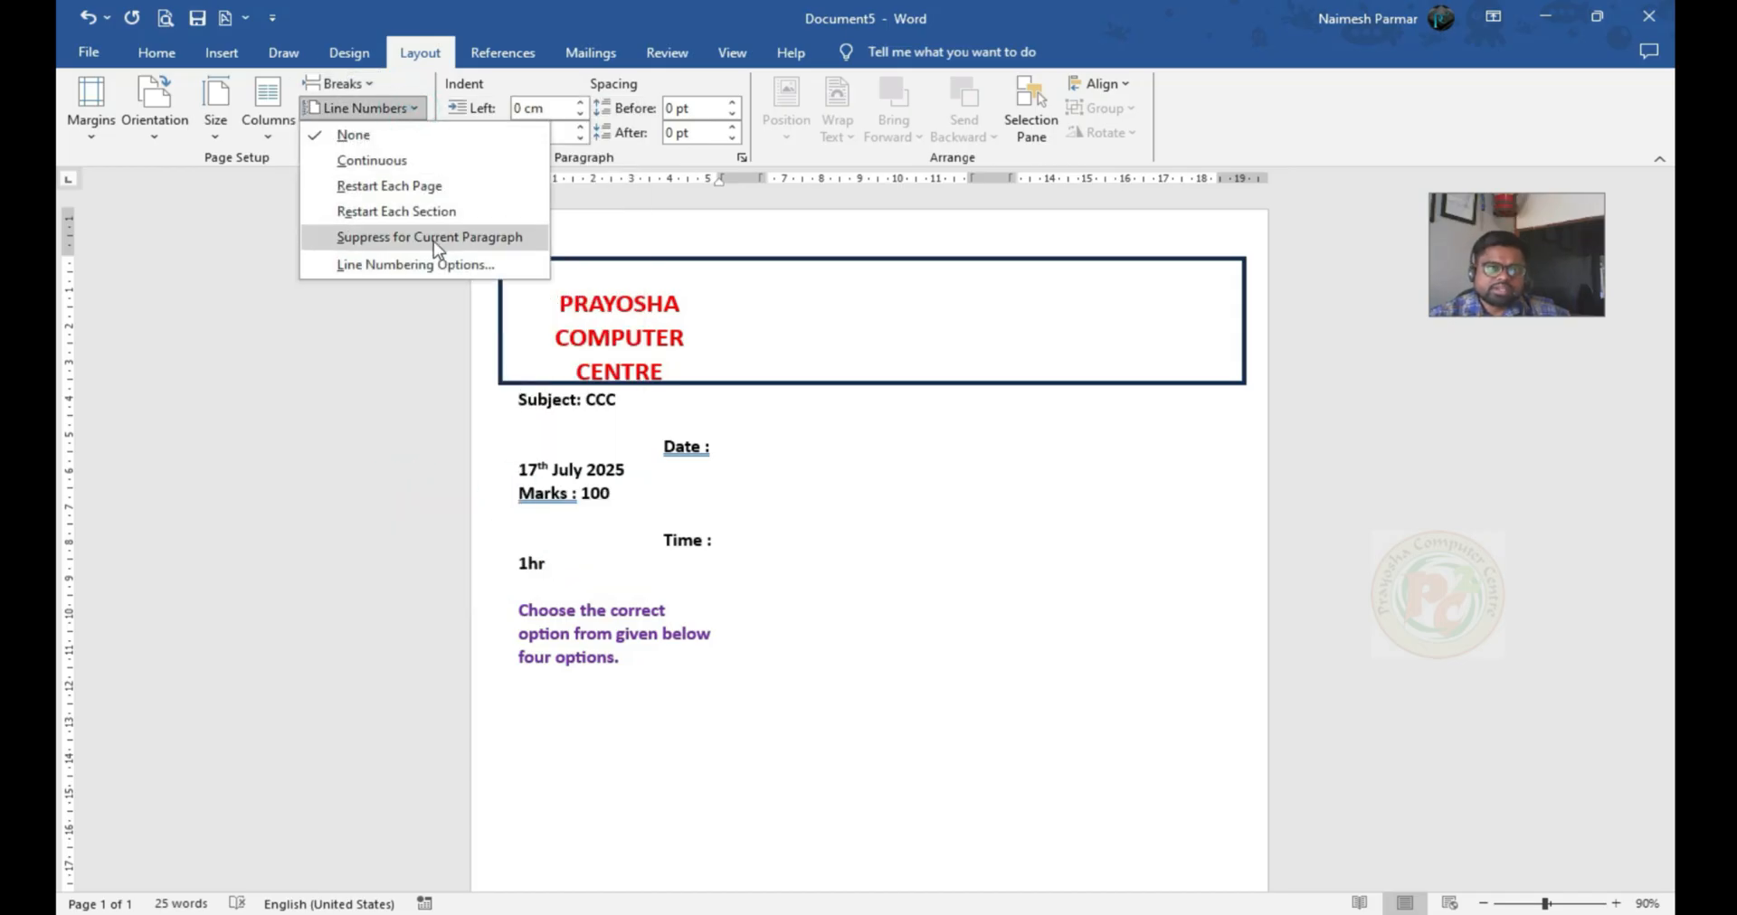
{"action": "left_click", "coordinate": [373, 84]}
{"action": "left_click", "coordinate": [389, 438]}
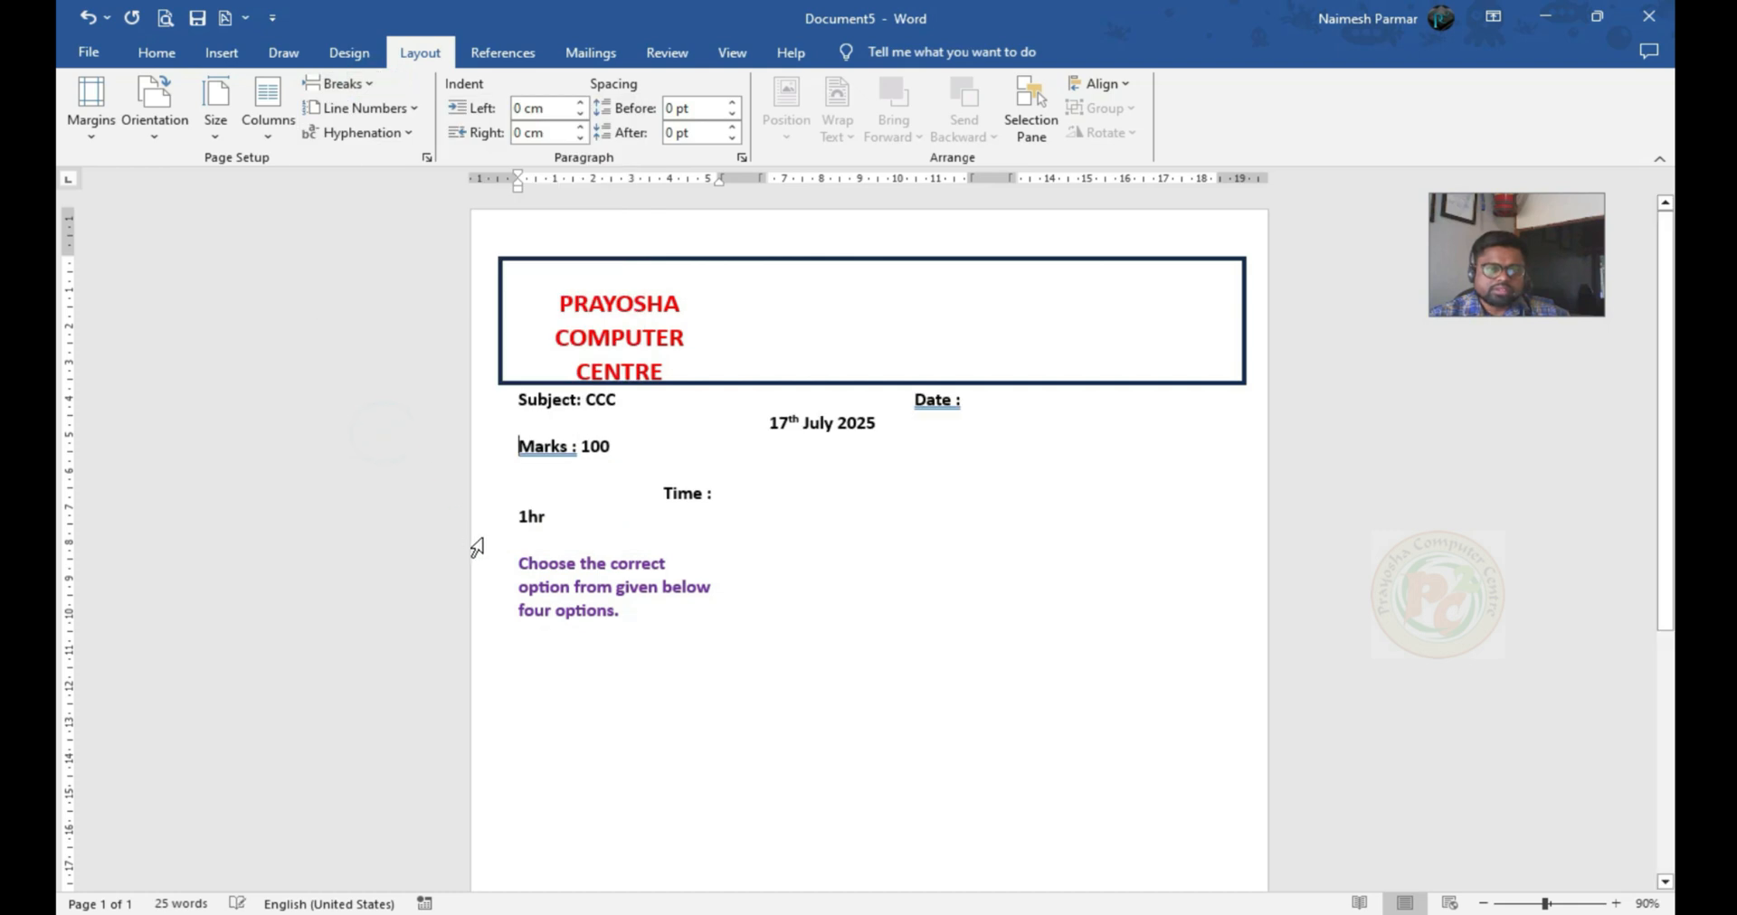
{"action": "left_click", "coordinate": [525, 566]}
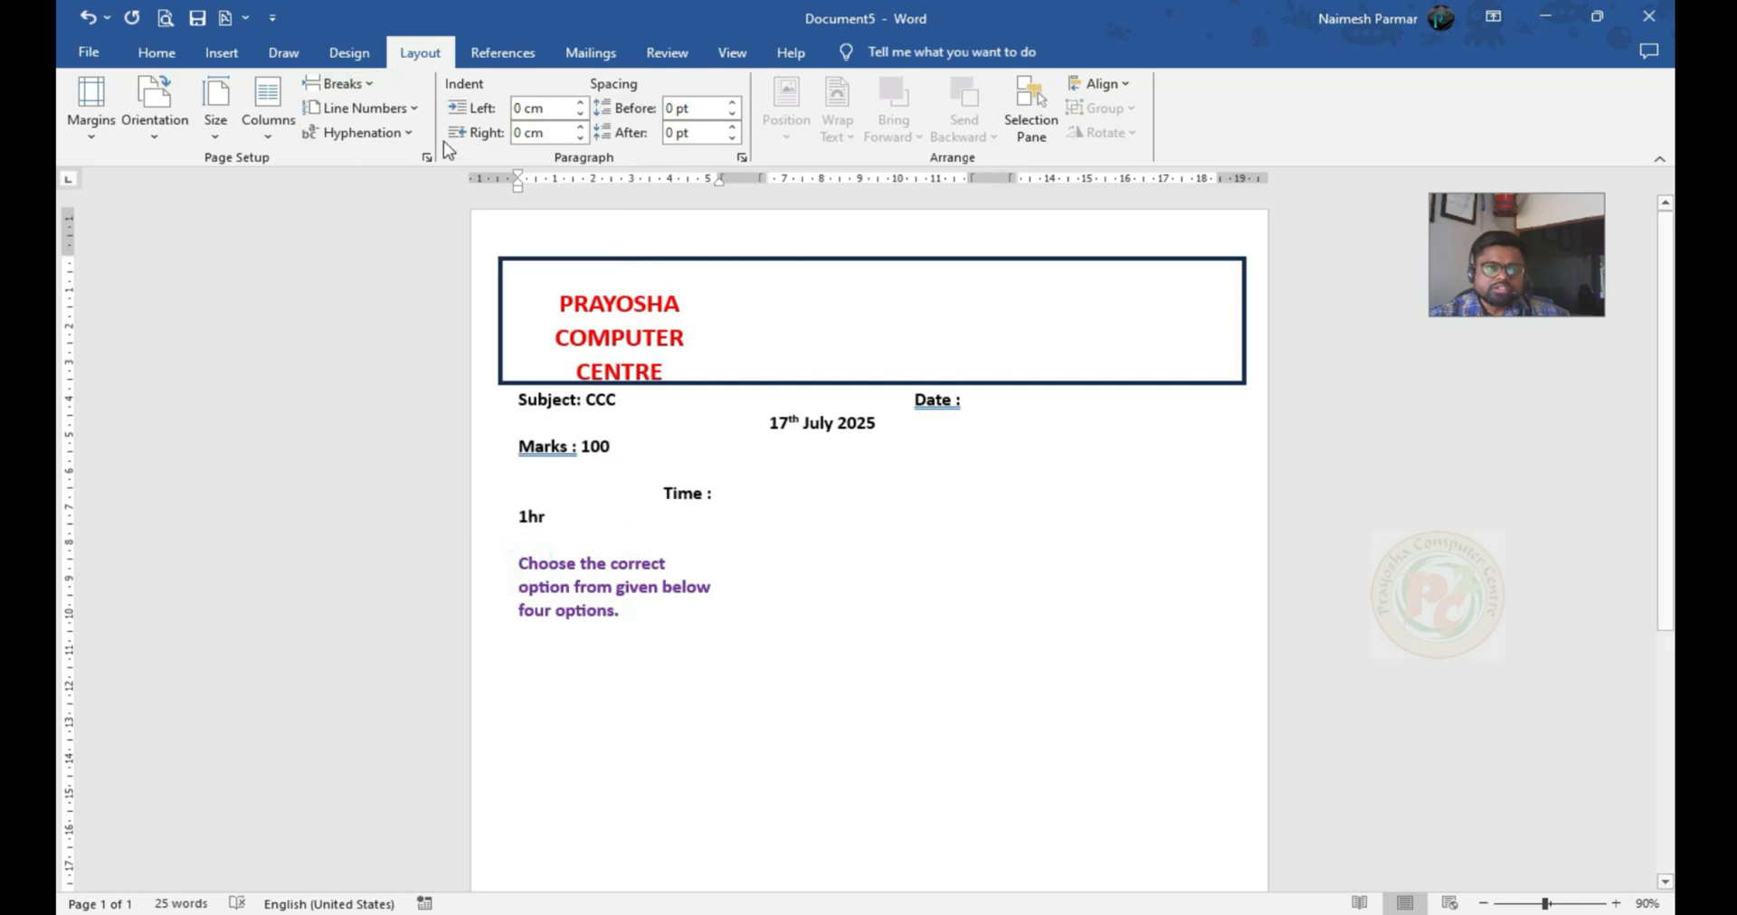
{"action": "left_click", "coordinate": [372, 84]}
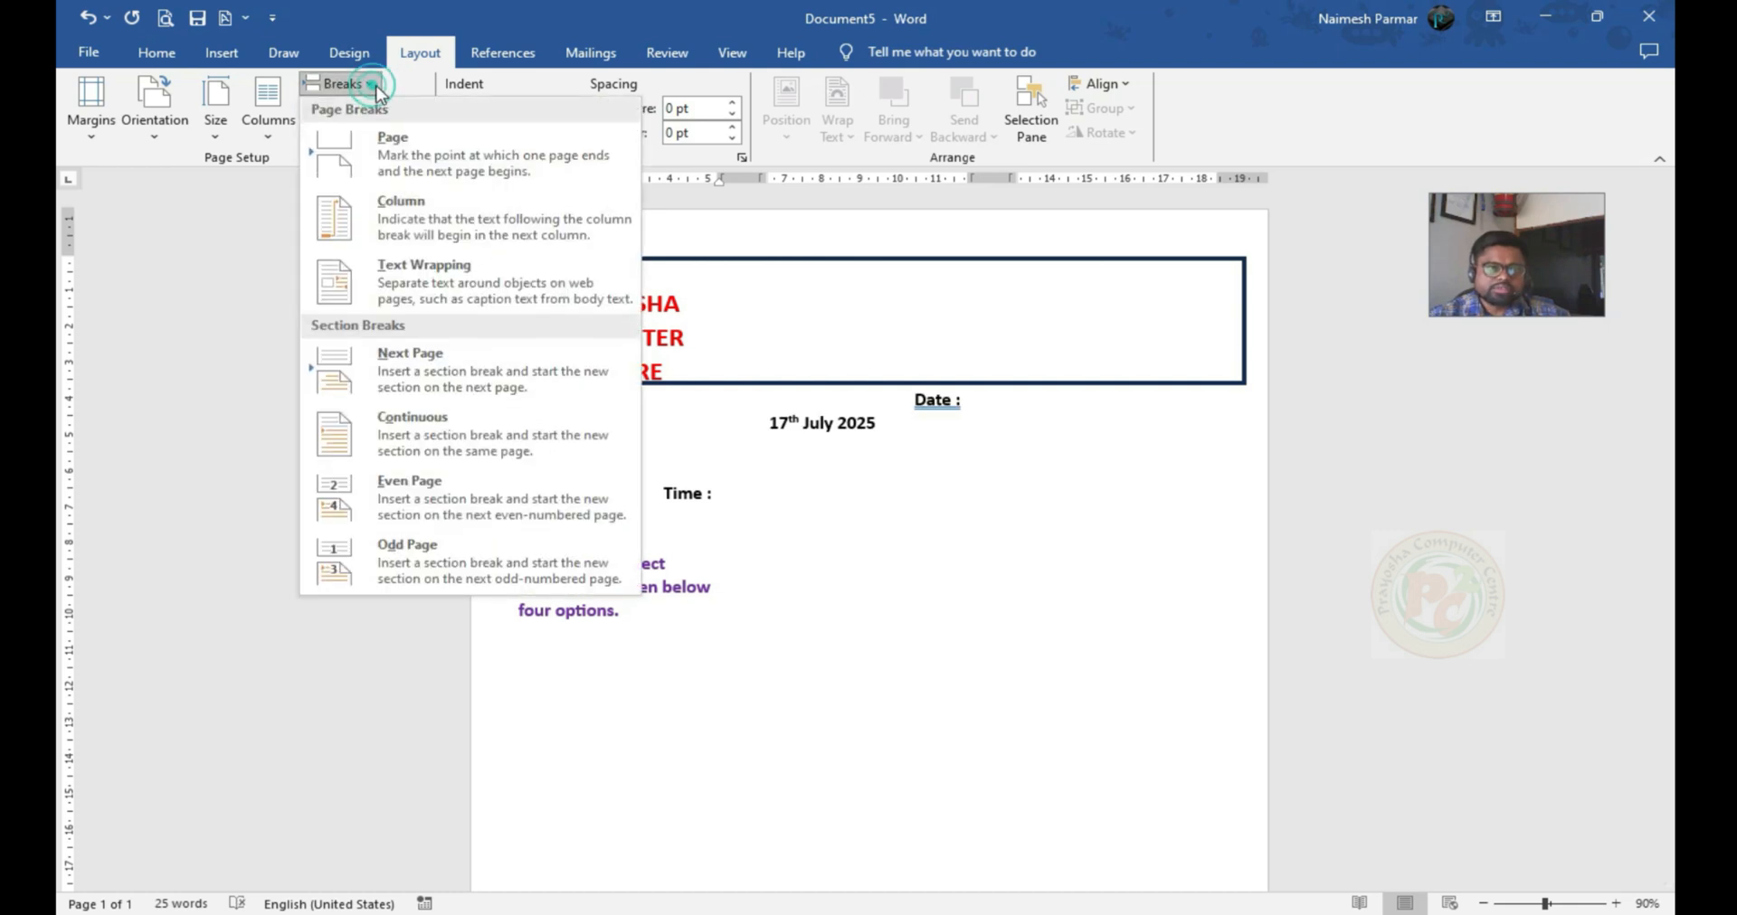
{"action": "left_click", "coordinate": [418, 431]}
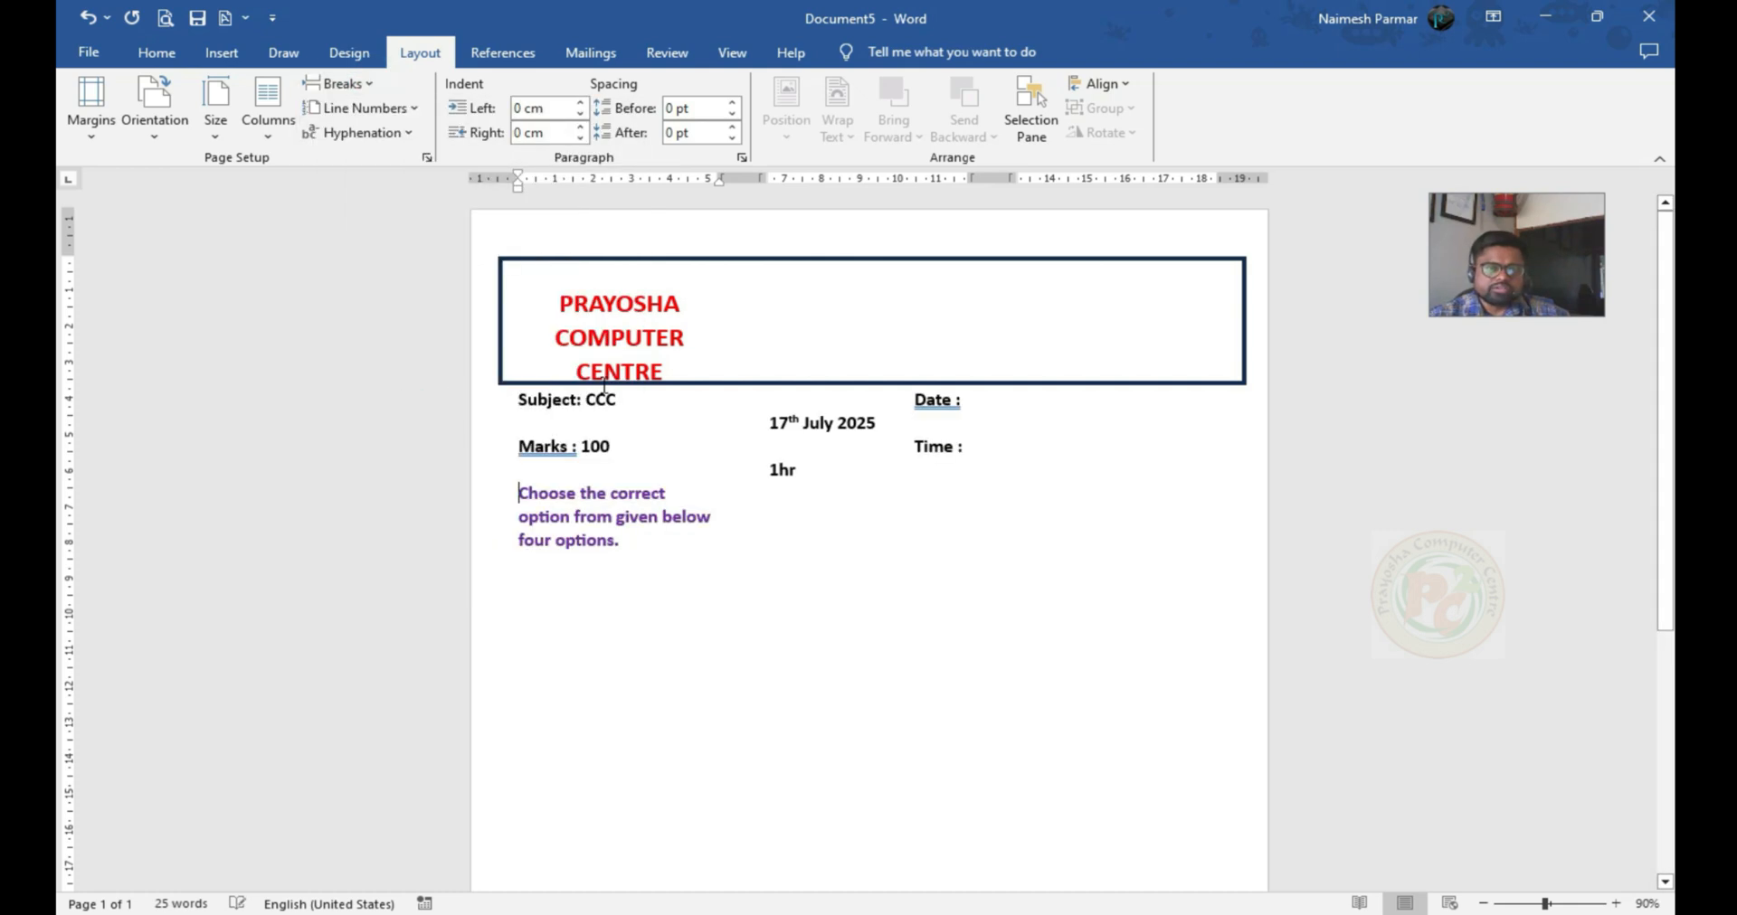
Set the text from the heading through the instruction sentence back to a single column
{"action": "left_click", "coordinate": [555, 300]}
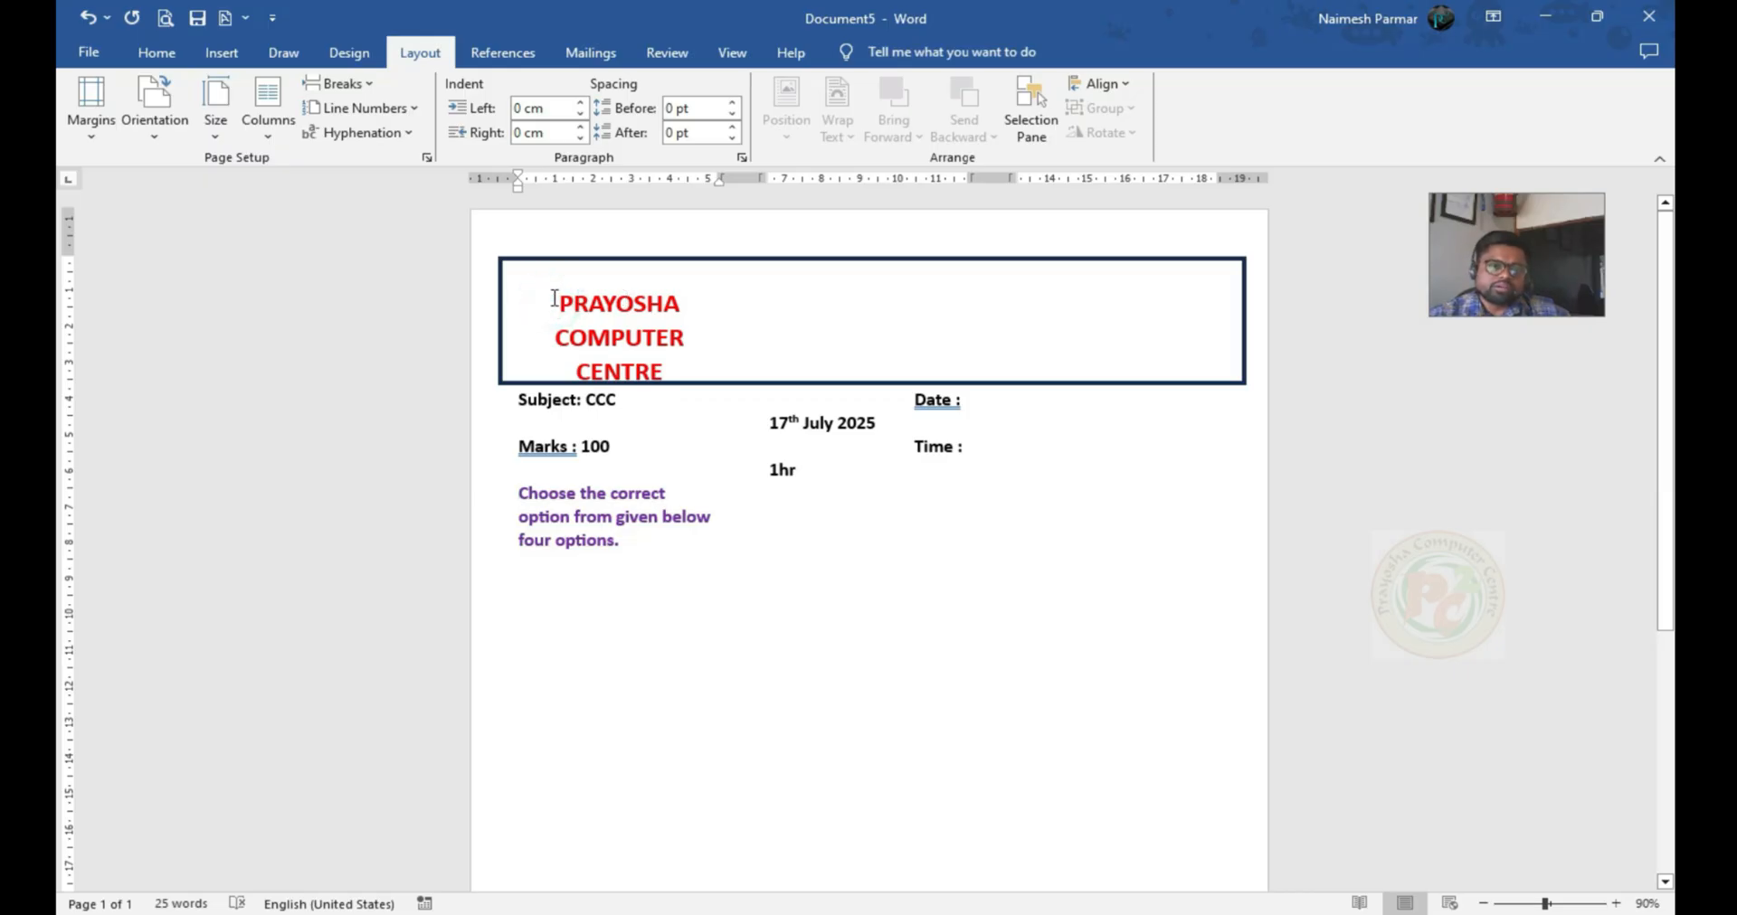
{"action": "left_click_drag", "start_coordinate": [555, 299], "coordinate": [647, 540]}
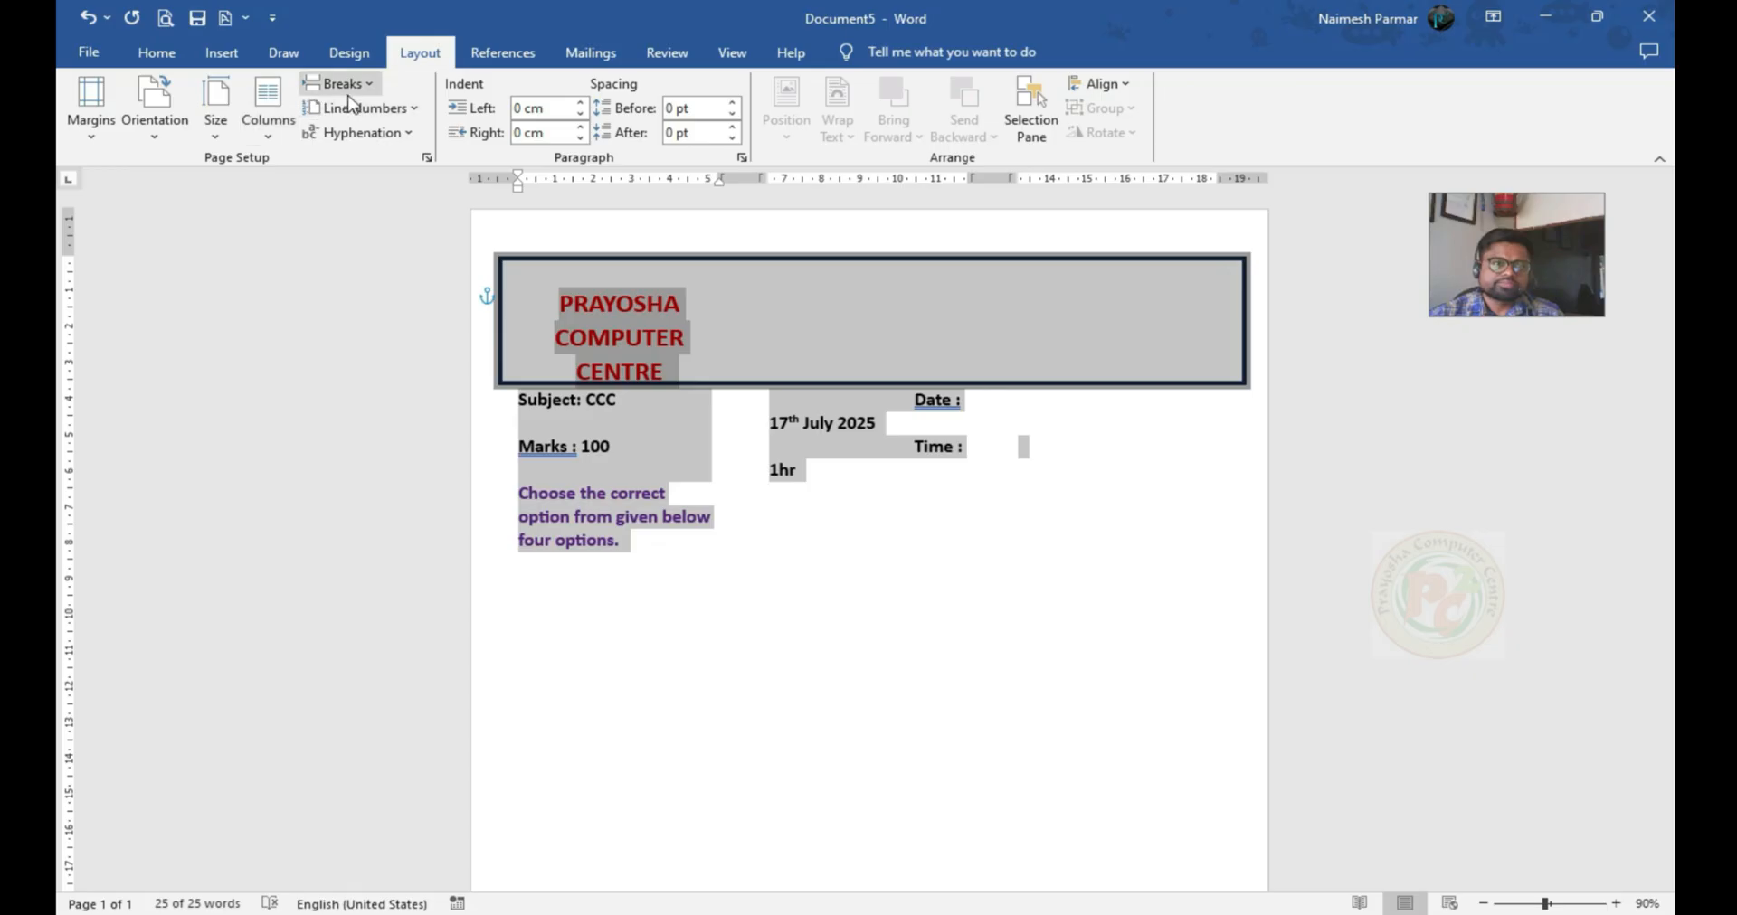
{"action": "left_click", "coordinate": [268, 113]}
{"action": "left_click", "coordinate": [312, 168]}
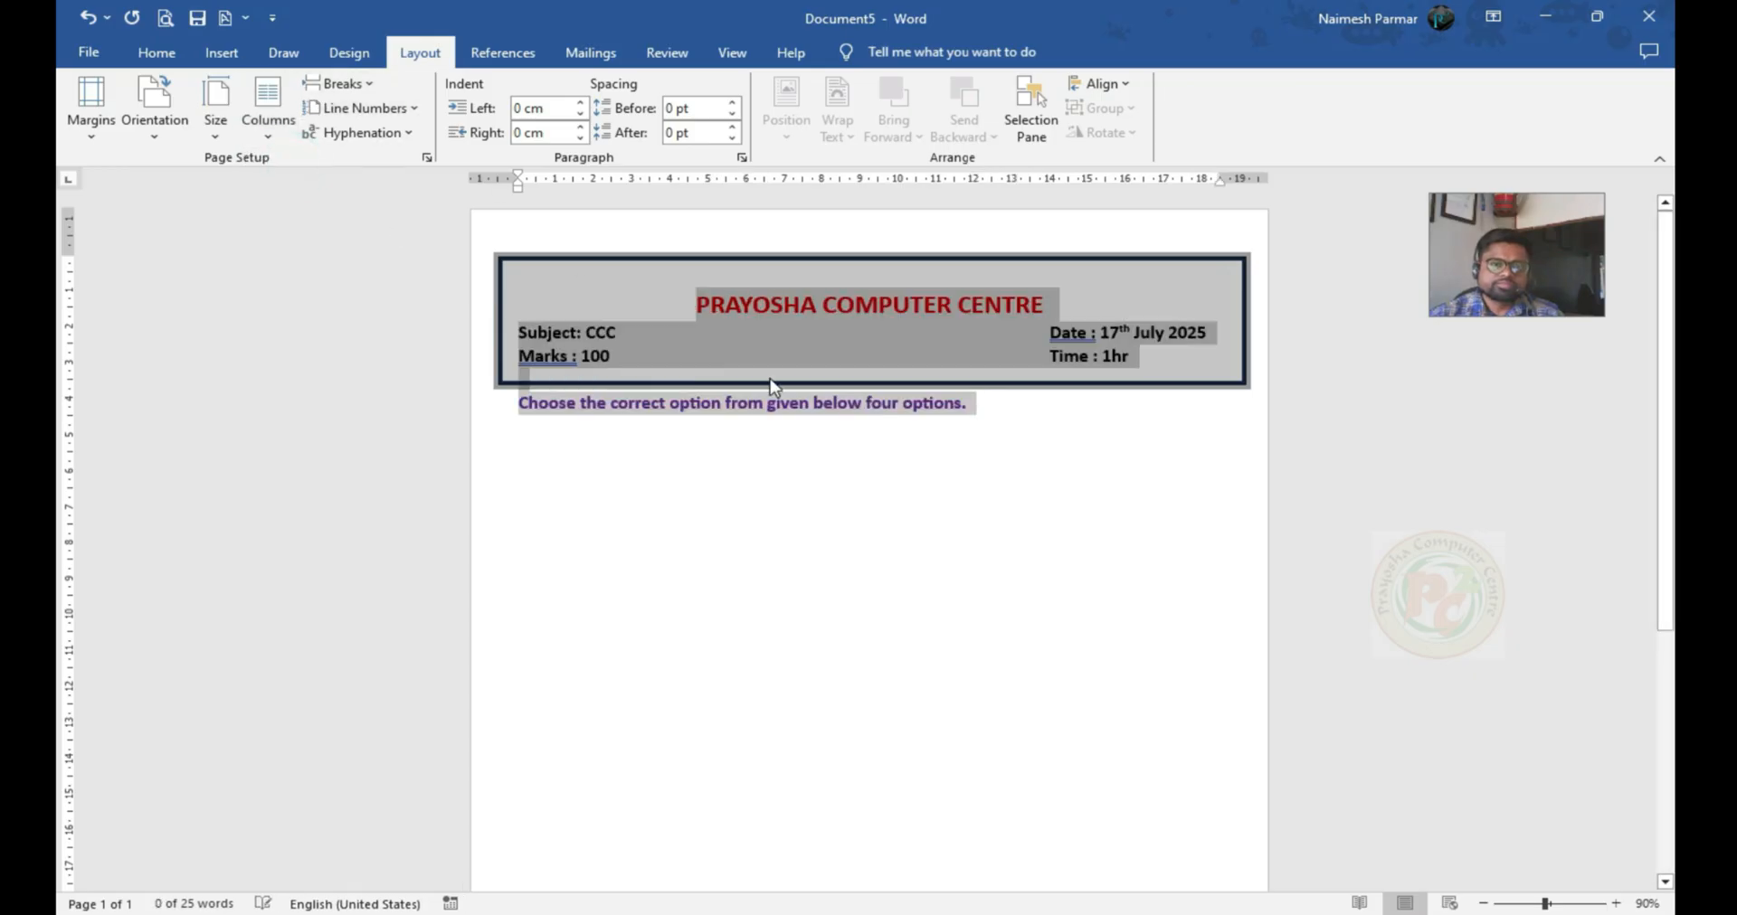
{"action": "left_click", "coordinate": [709, 430]}
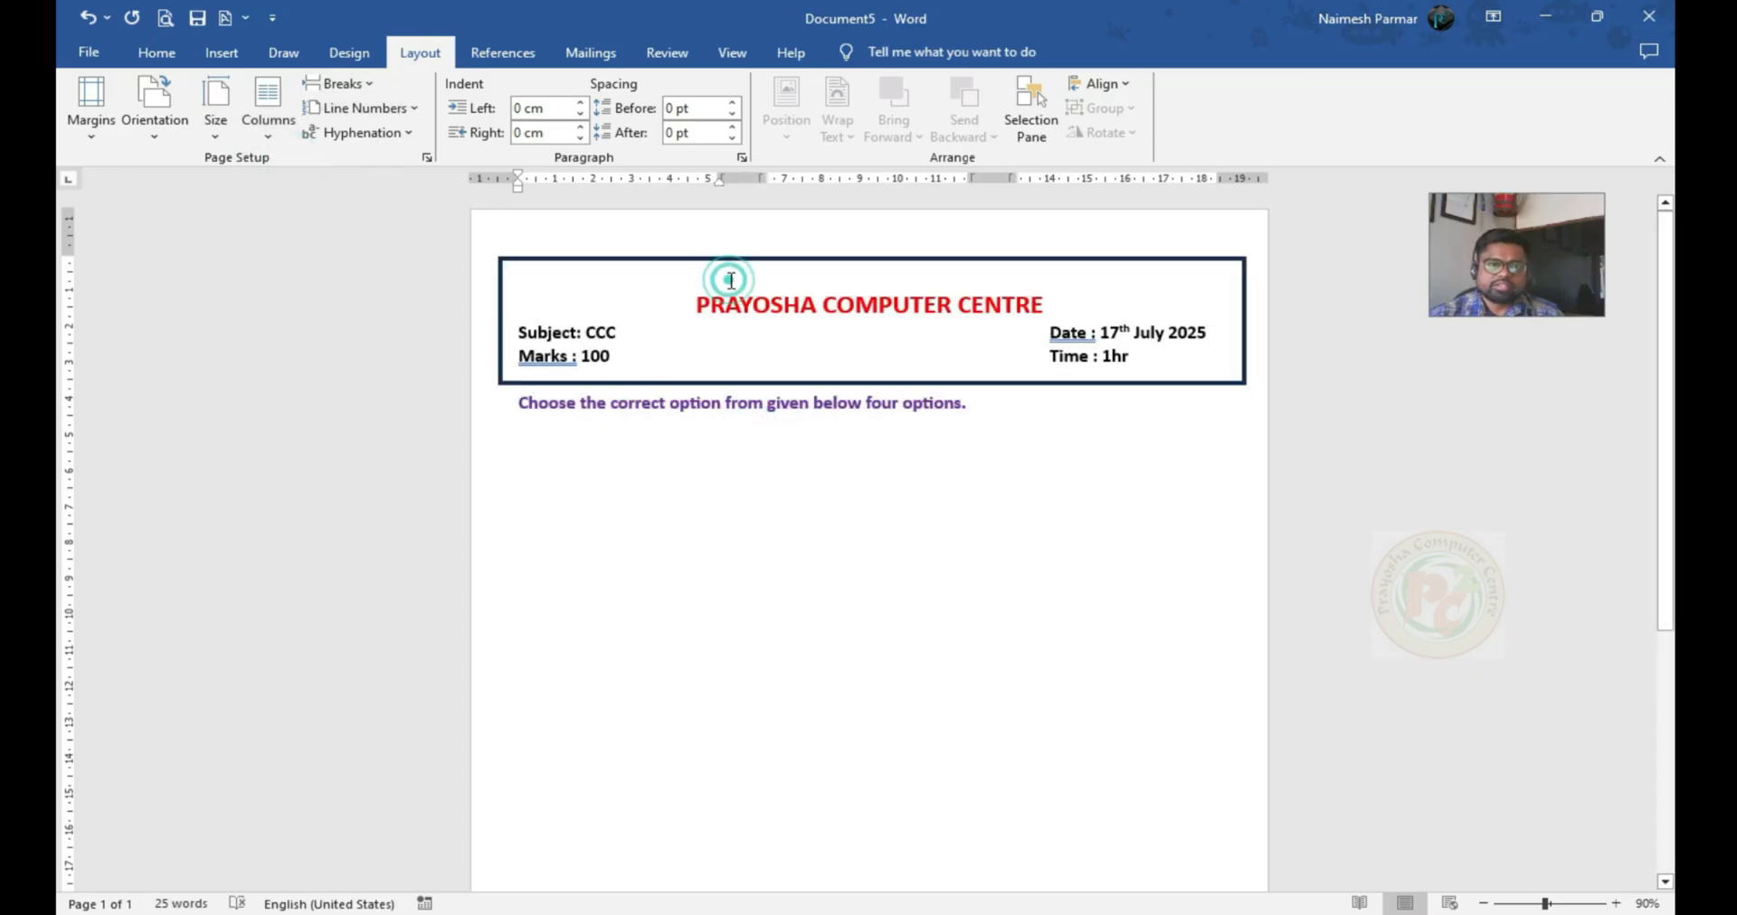
Reduce the top margin to move the boxed header up, and check the column setting of the empty line below the instruction
{"action": "left_click_drag", "start_coordinate": [72, 255], "coordinate": [72, 215]}
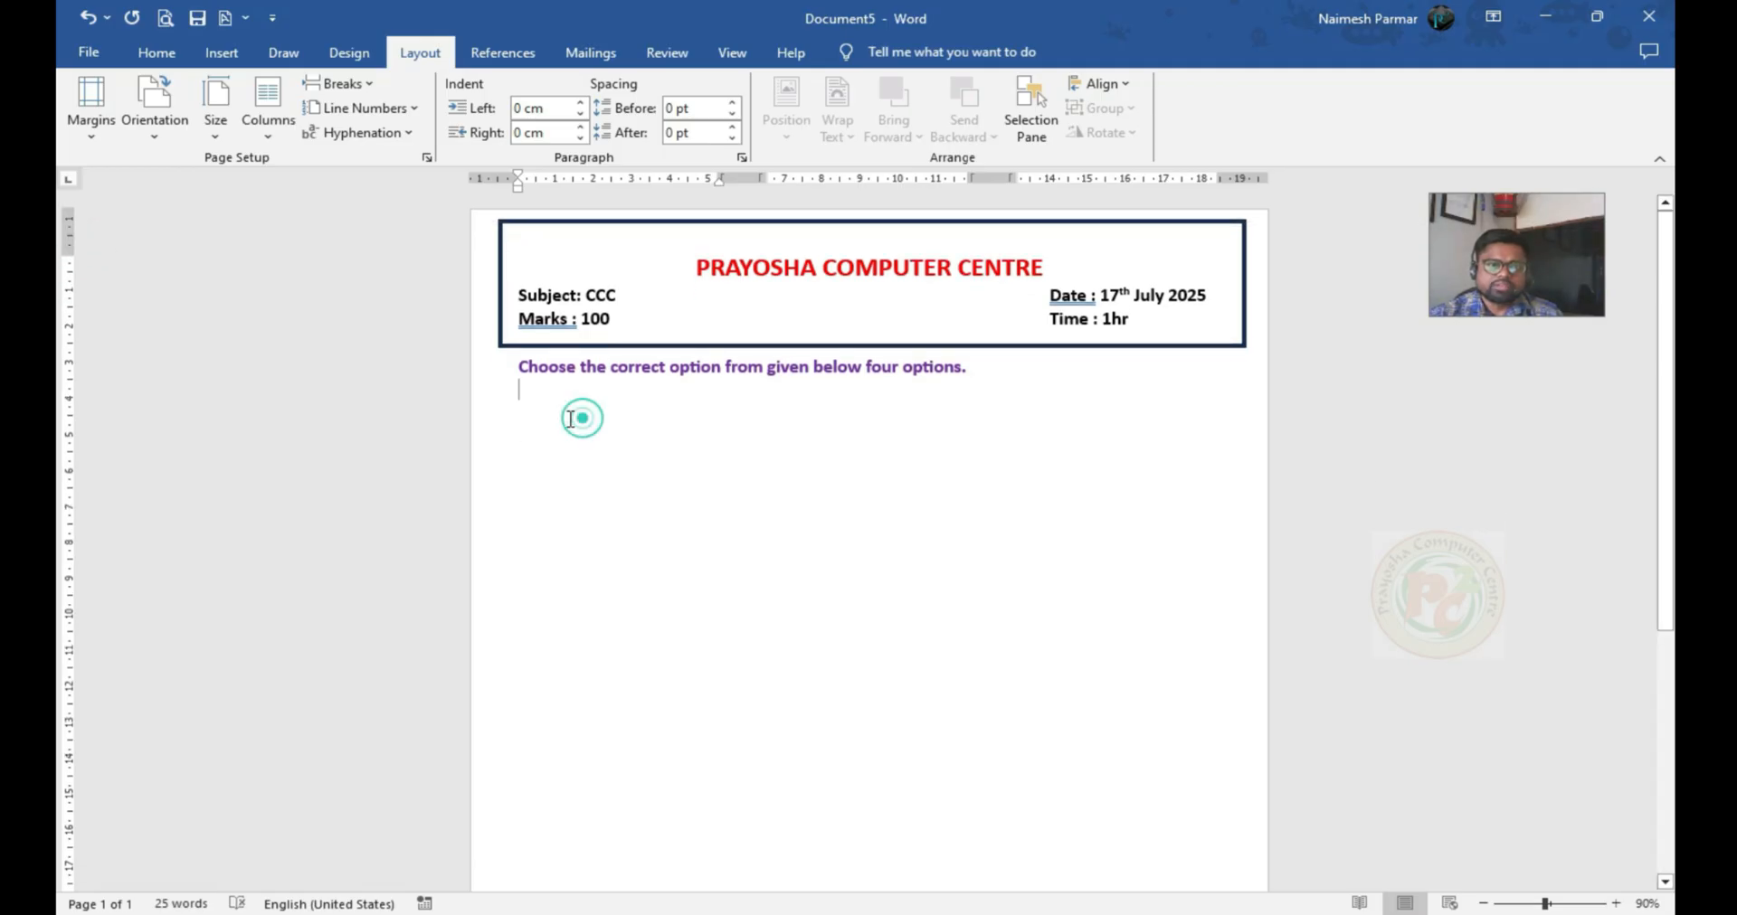
{"action": "left_click", "coordinate": [280, 140]}
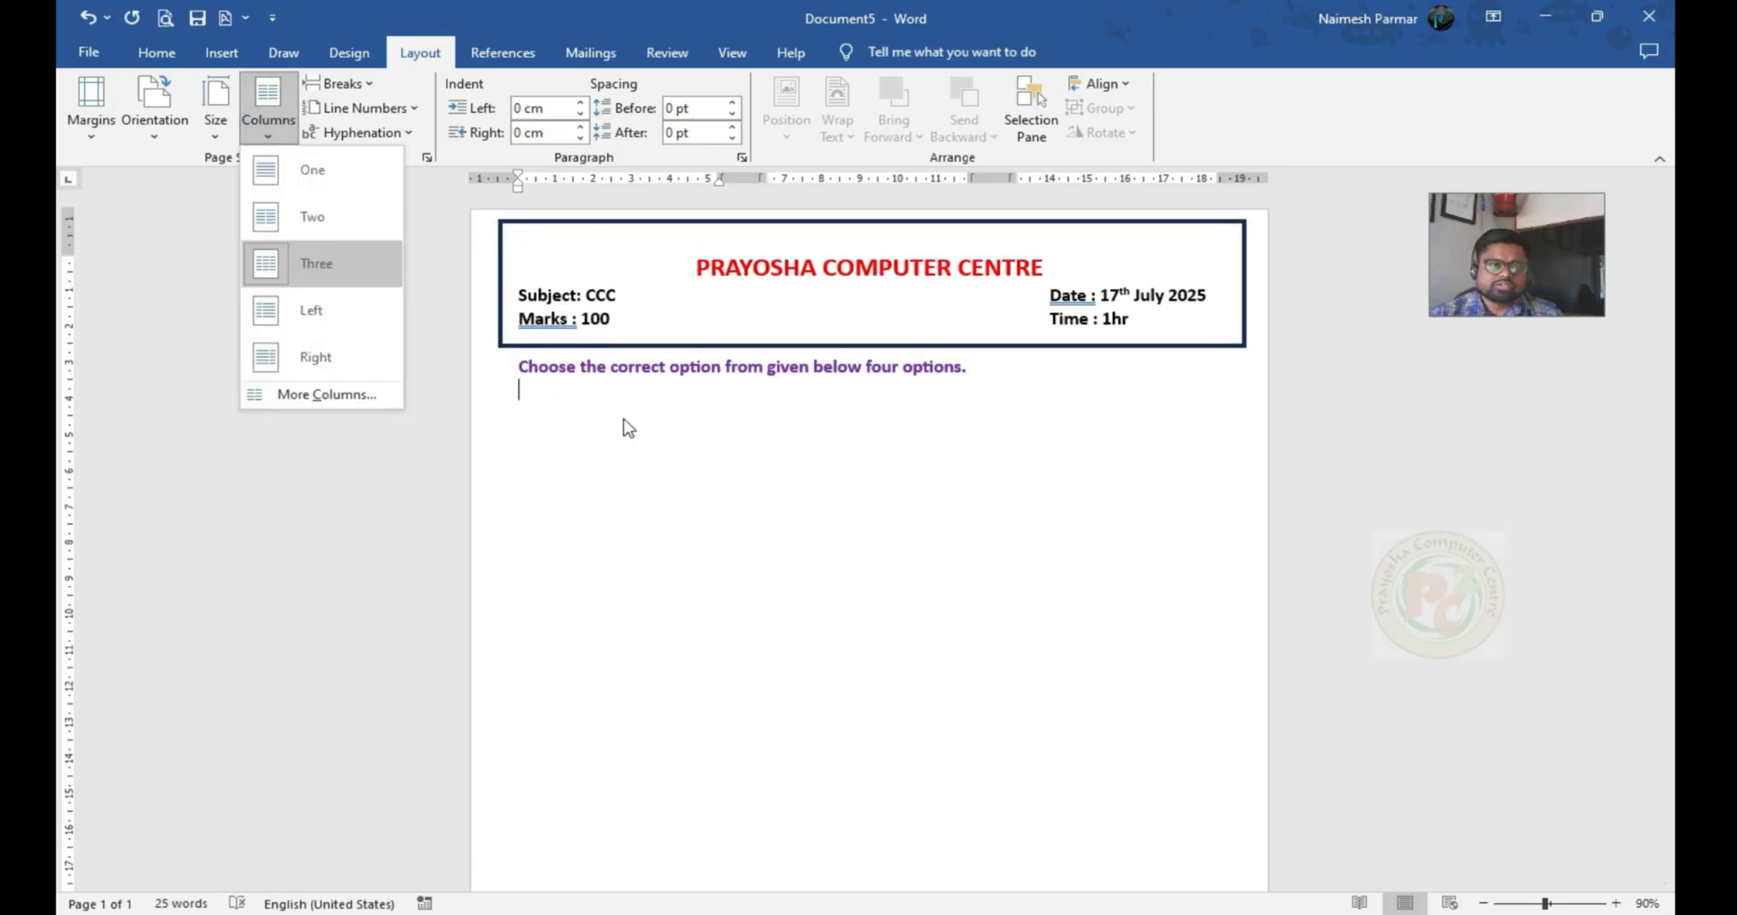
{"action": "left_click", "coordinate": [533, 414]}
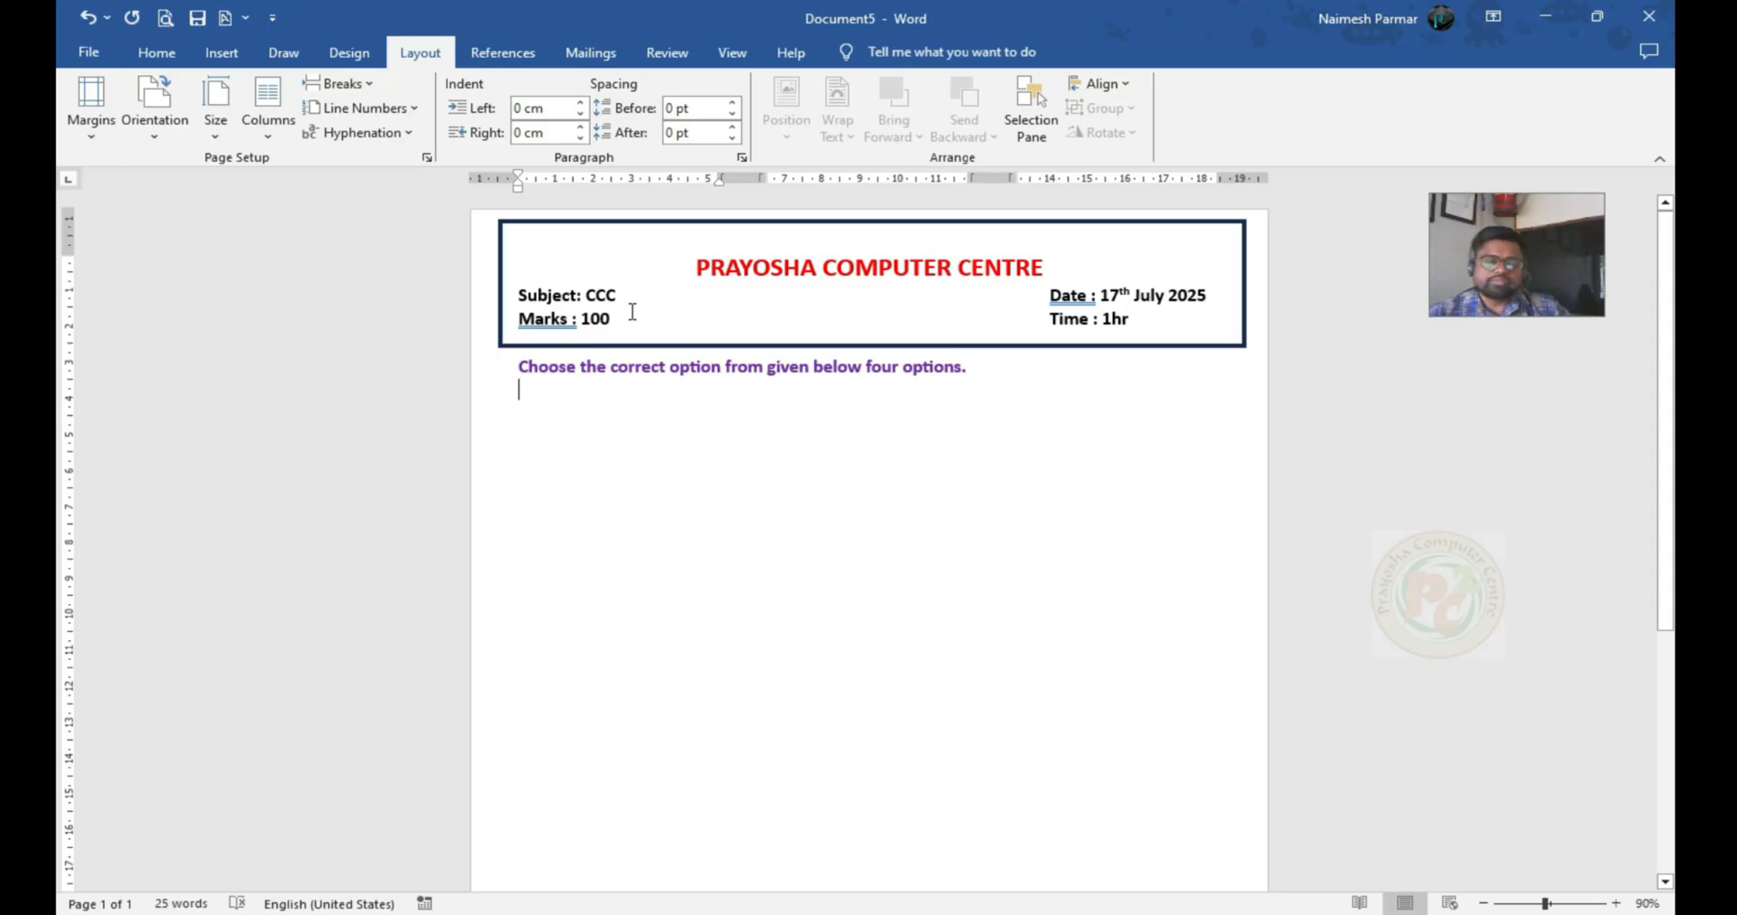
Start a numbered list in the 1., 2., 3. format on the empty line below the instruction
{"action": "left_click", "coordinate": [158, 54]}
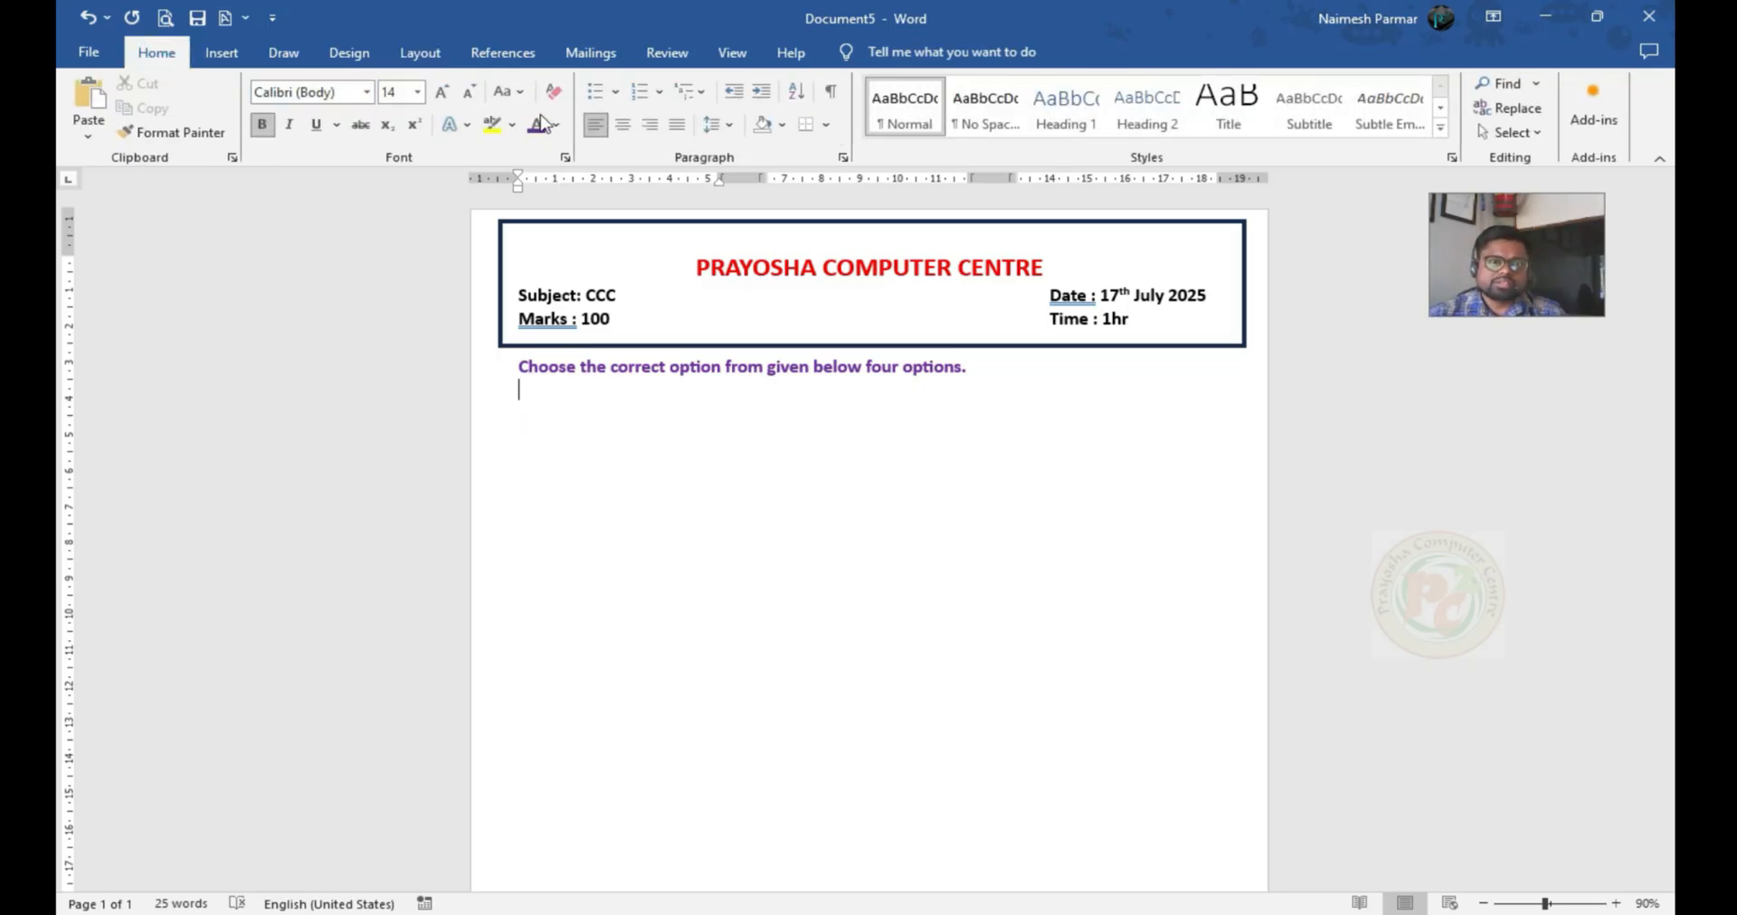
{"action": "left_click", "coordinate": [659, 92]}
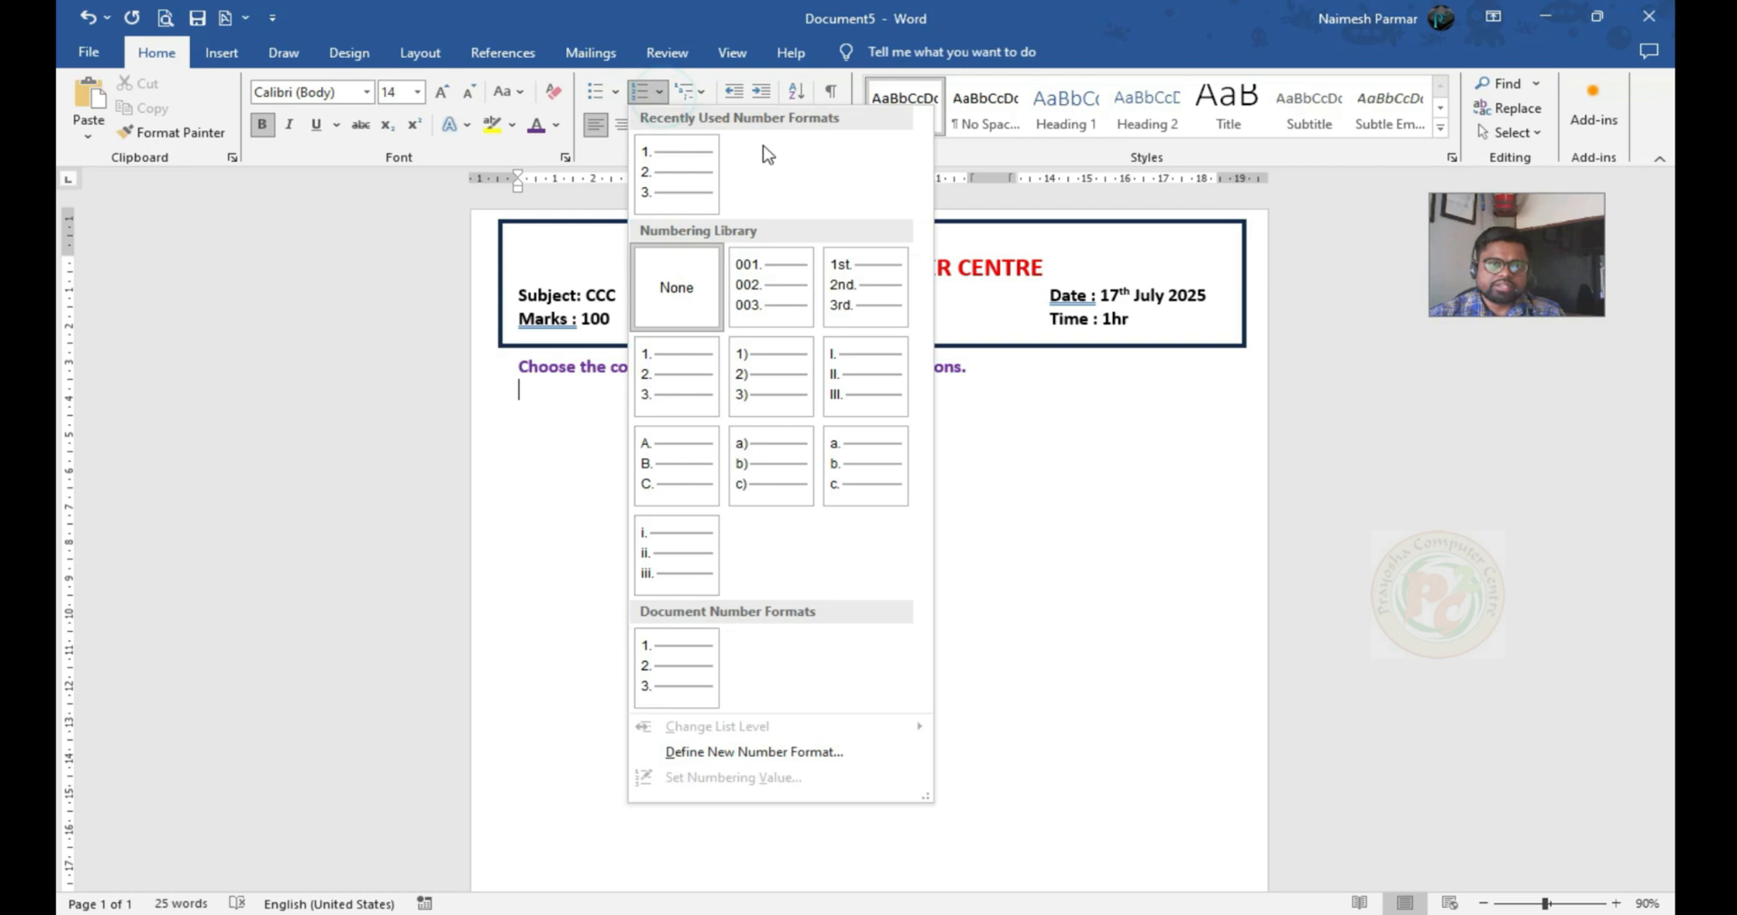
{"action": "left_click", "coordinate": [672, 186]}
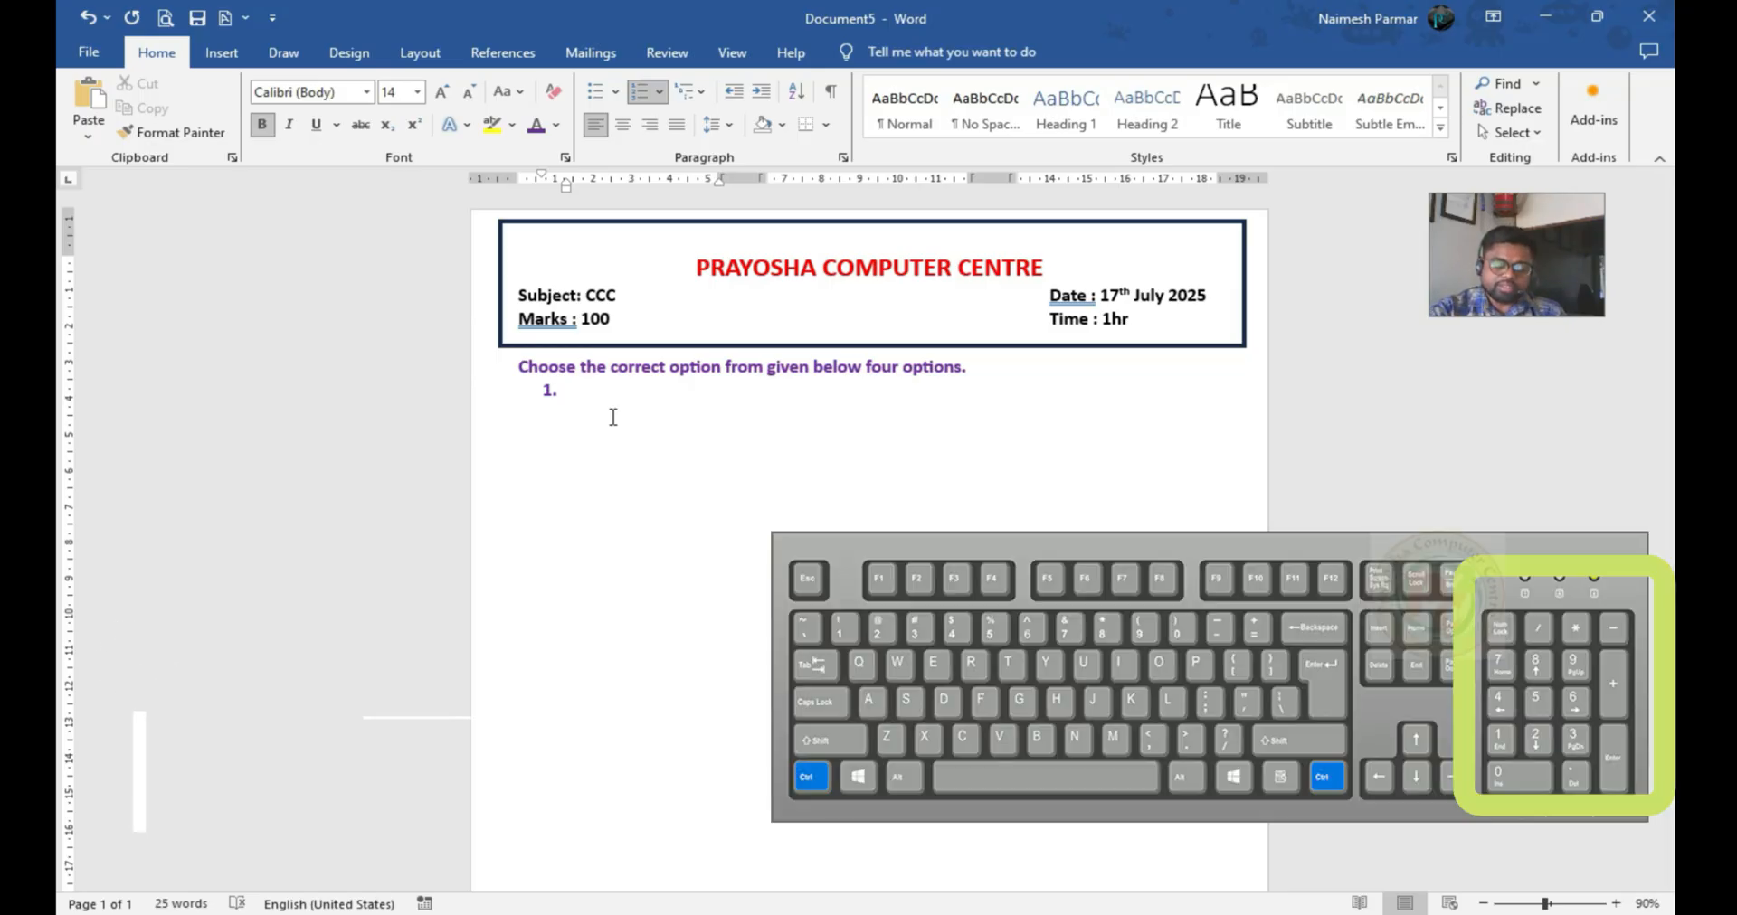
Enter the circled letters Ⓐ and Ⓑ in list item 1 by converting the Unicode codes 24B6 and 24B7, separated by spaces
{"action": "type", "text": "24"}
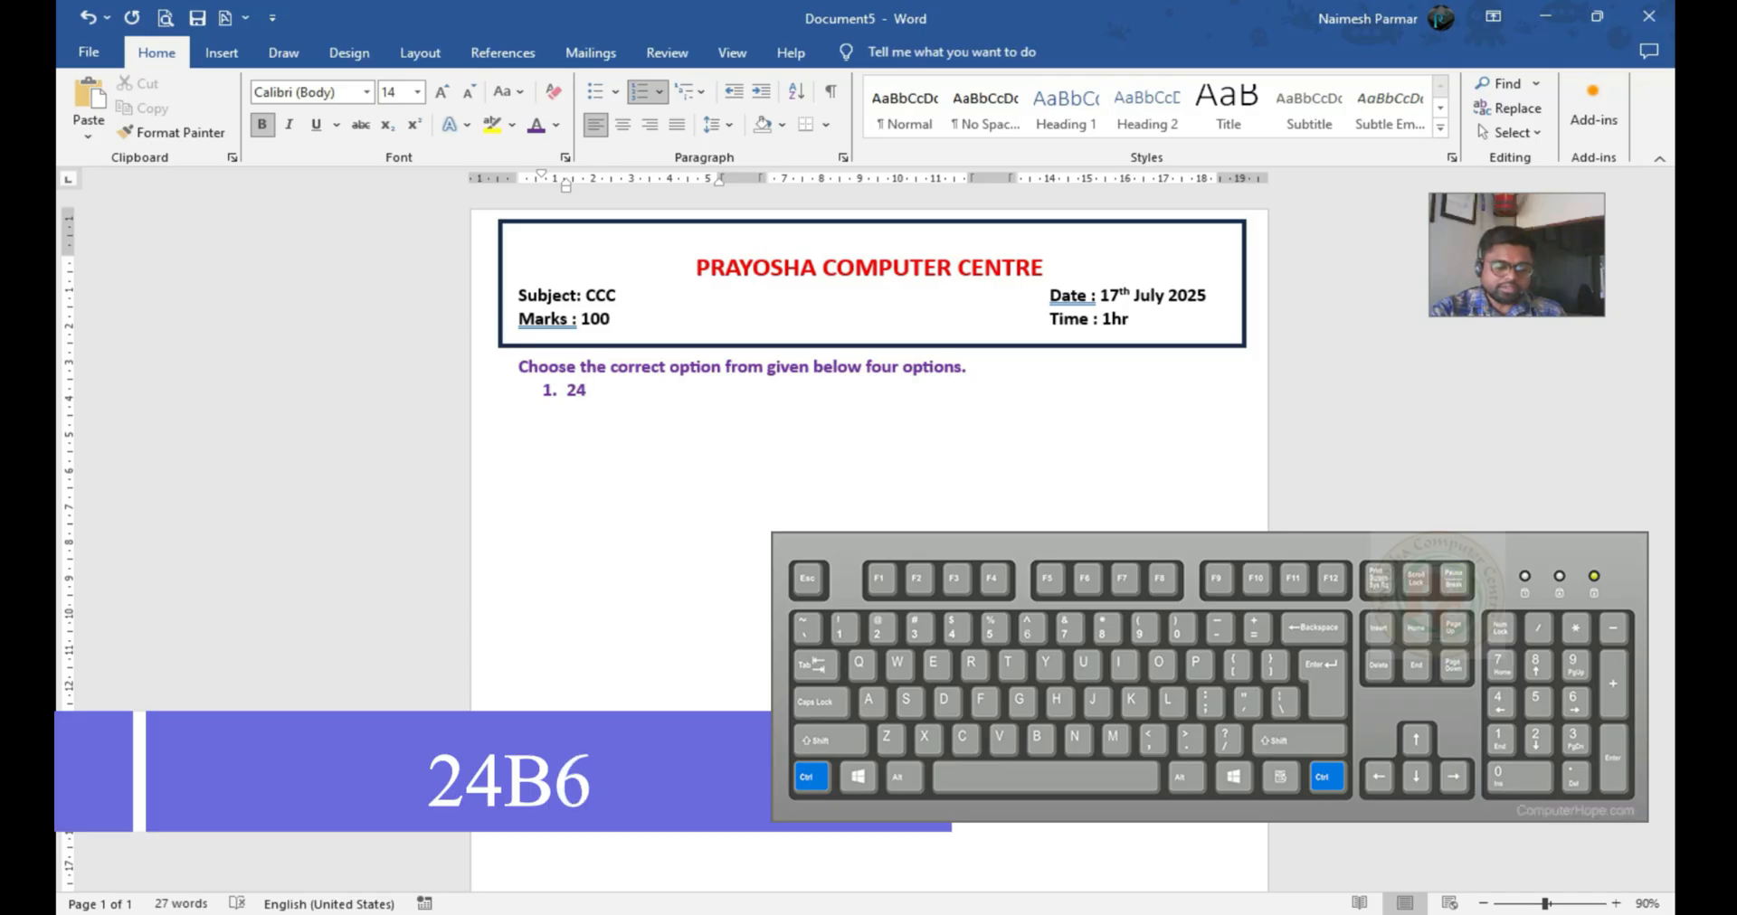
{"action": "type", "text": "B6"}
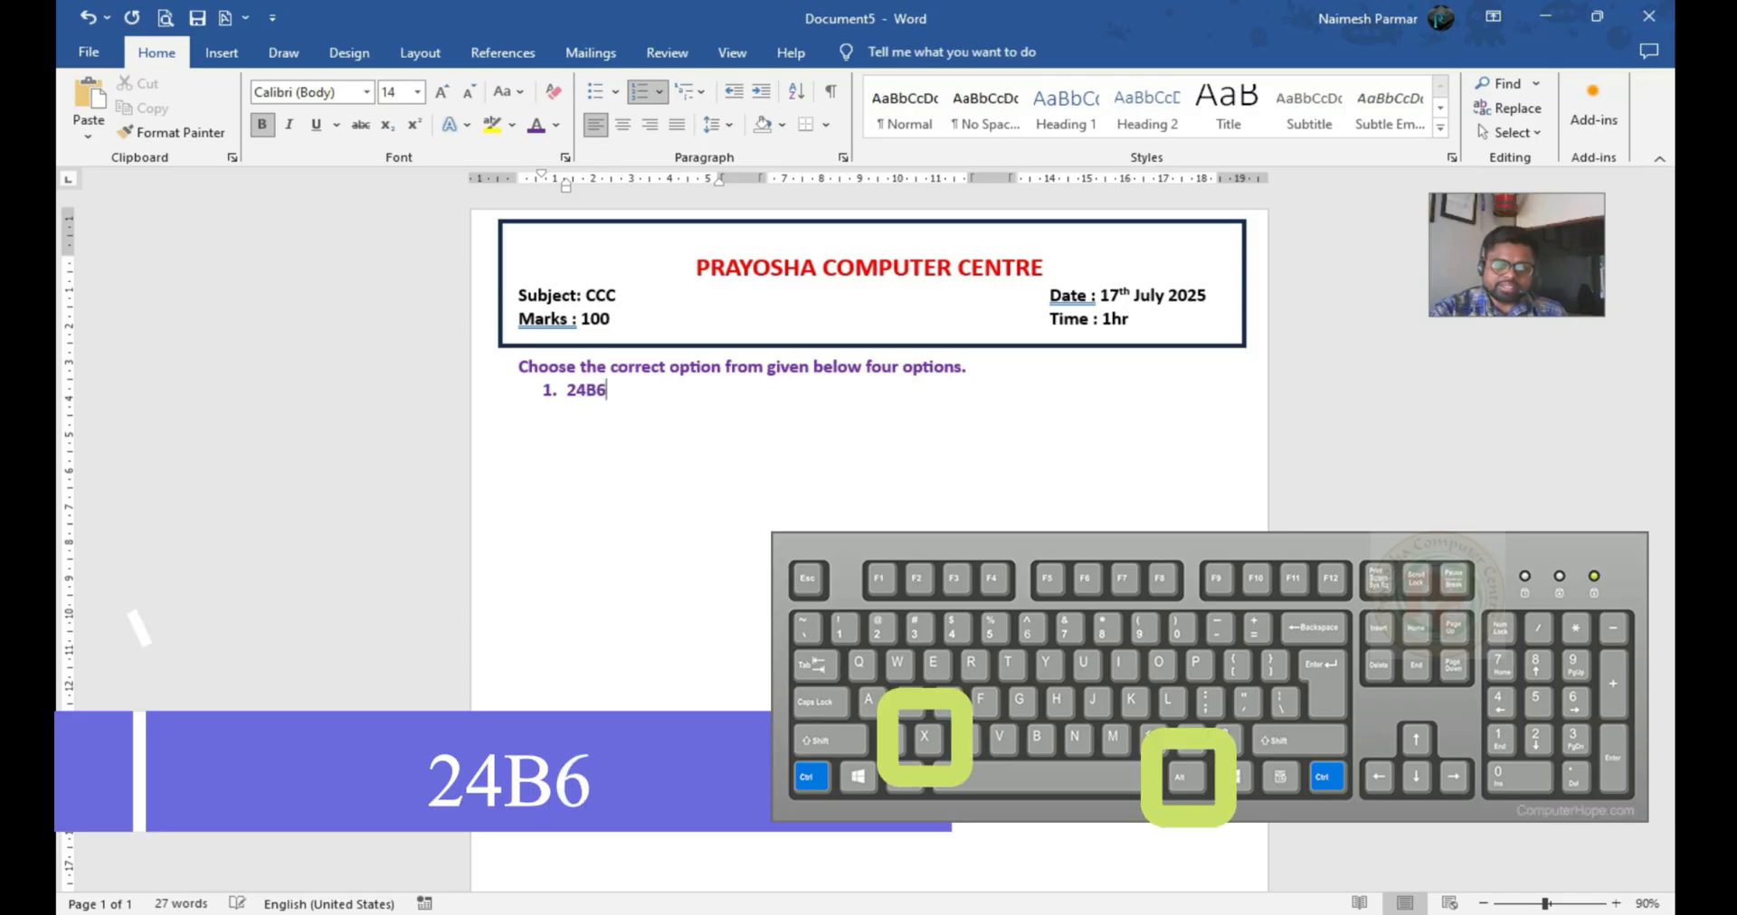
{"action": "key", "text": "alt+x"}
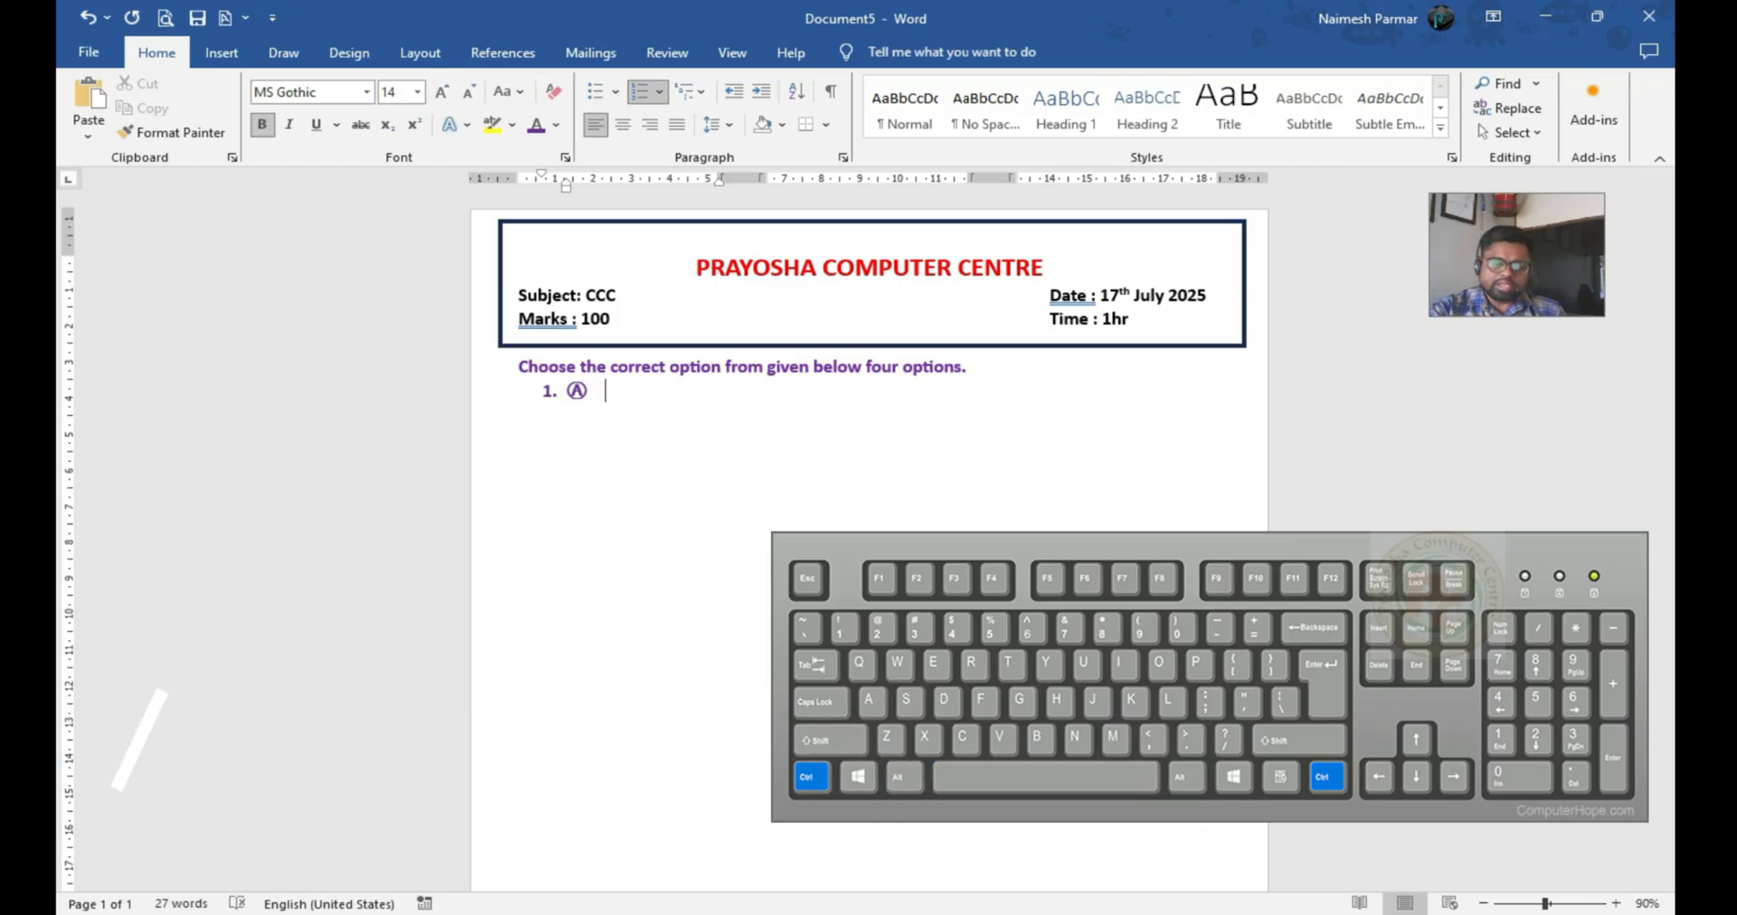
{"action": "type", "text": "24B"}
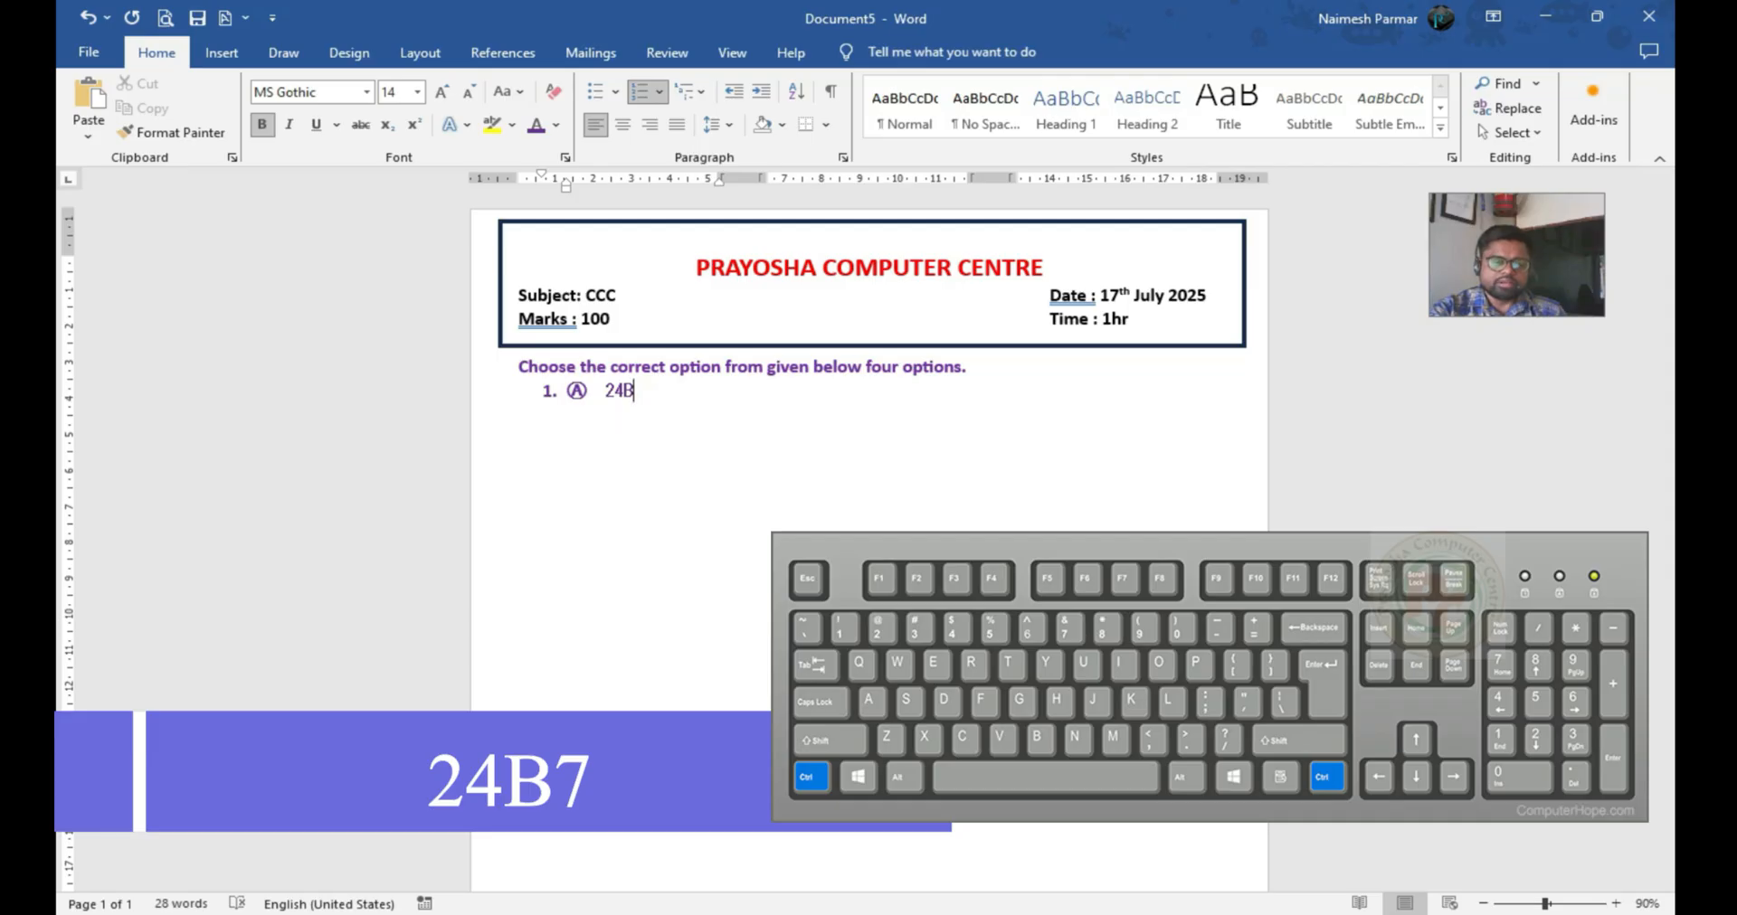
{"action": "type", "text": "7"}
{"action": "key", "text": "alt+x"}
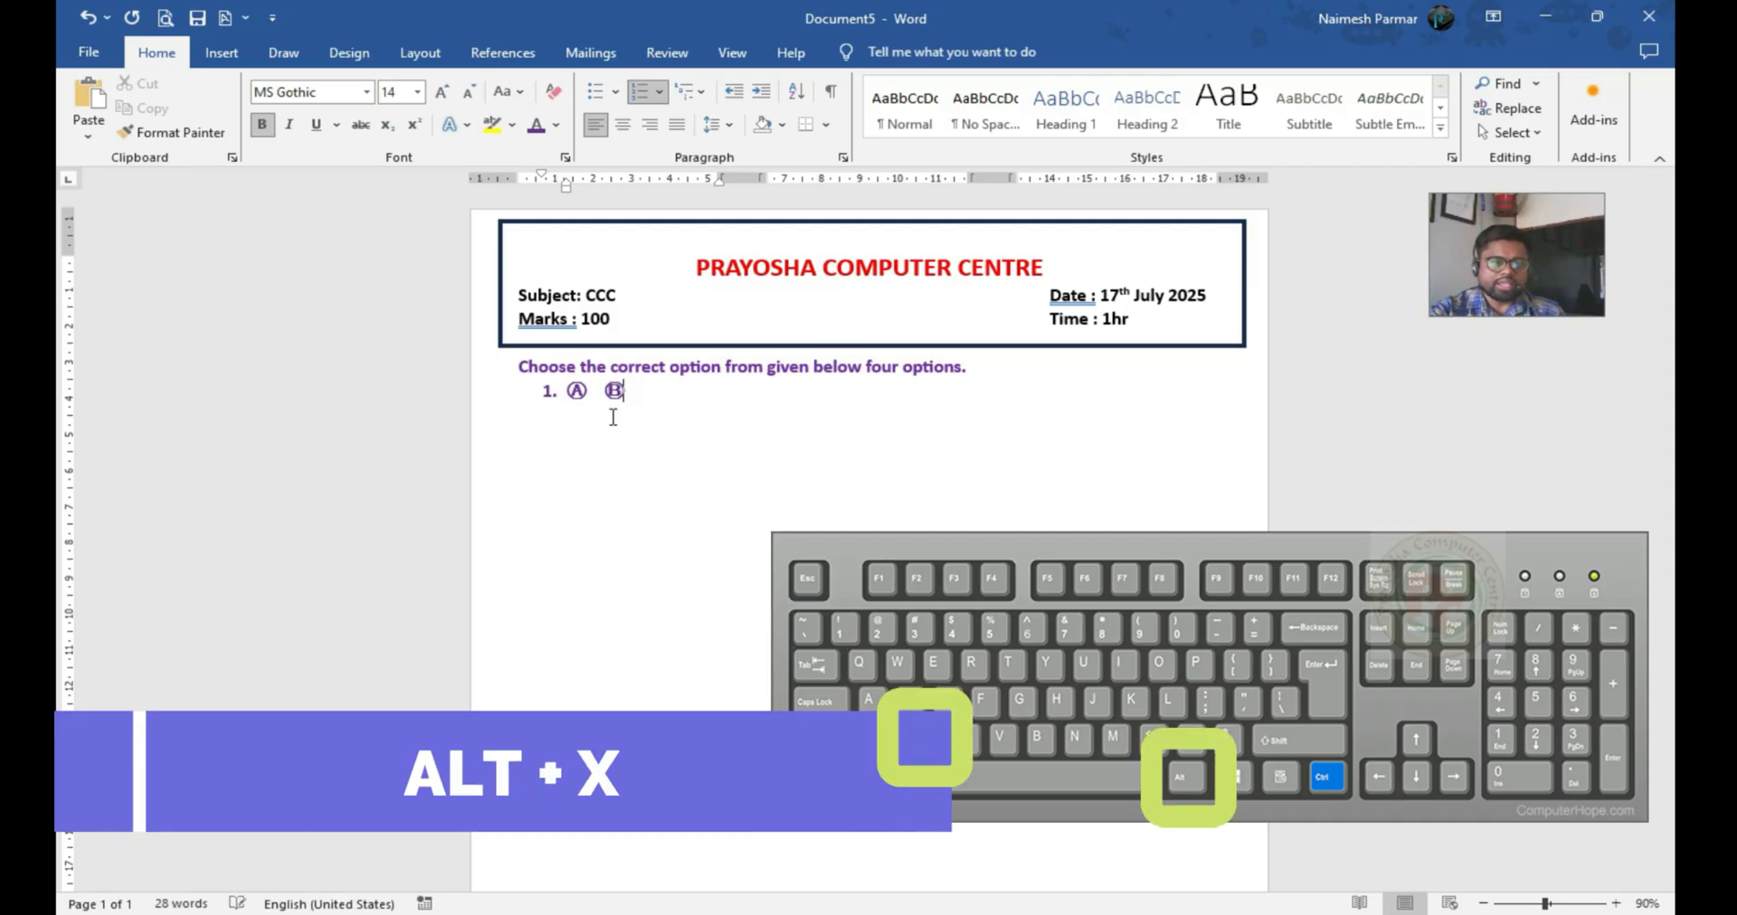
Add the circled letters Ⓒ and Ⓓ to list item 1 by converting the Unicode codes 24B8 and 24B9
{"action": "type", "text": "2"}
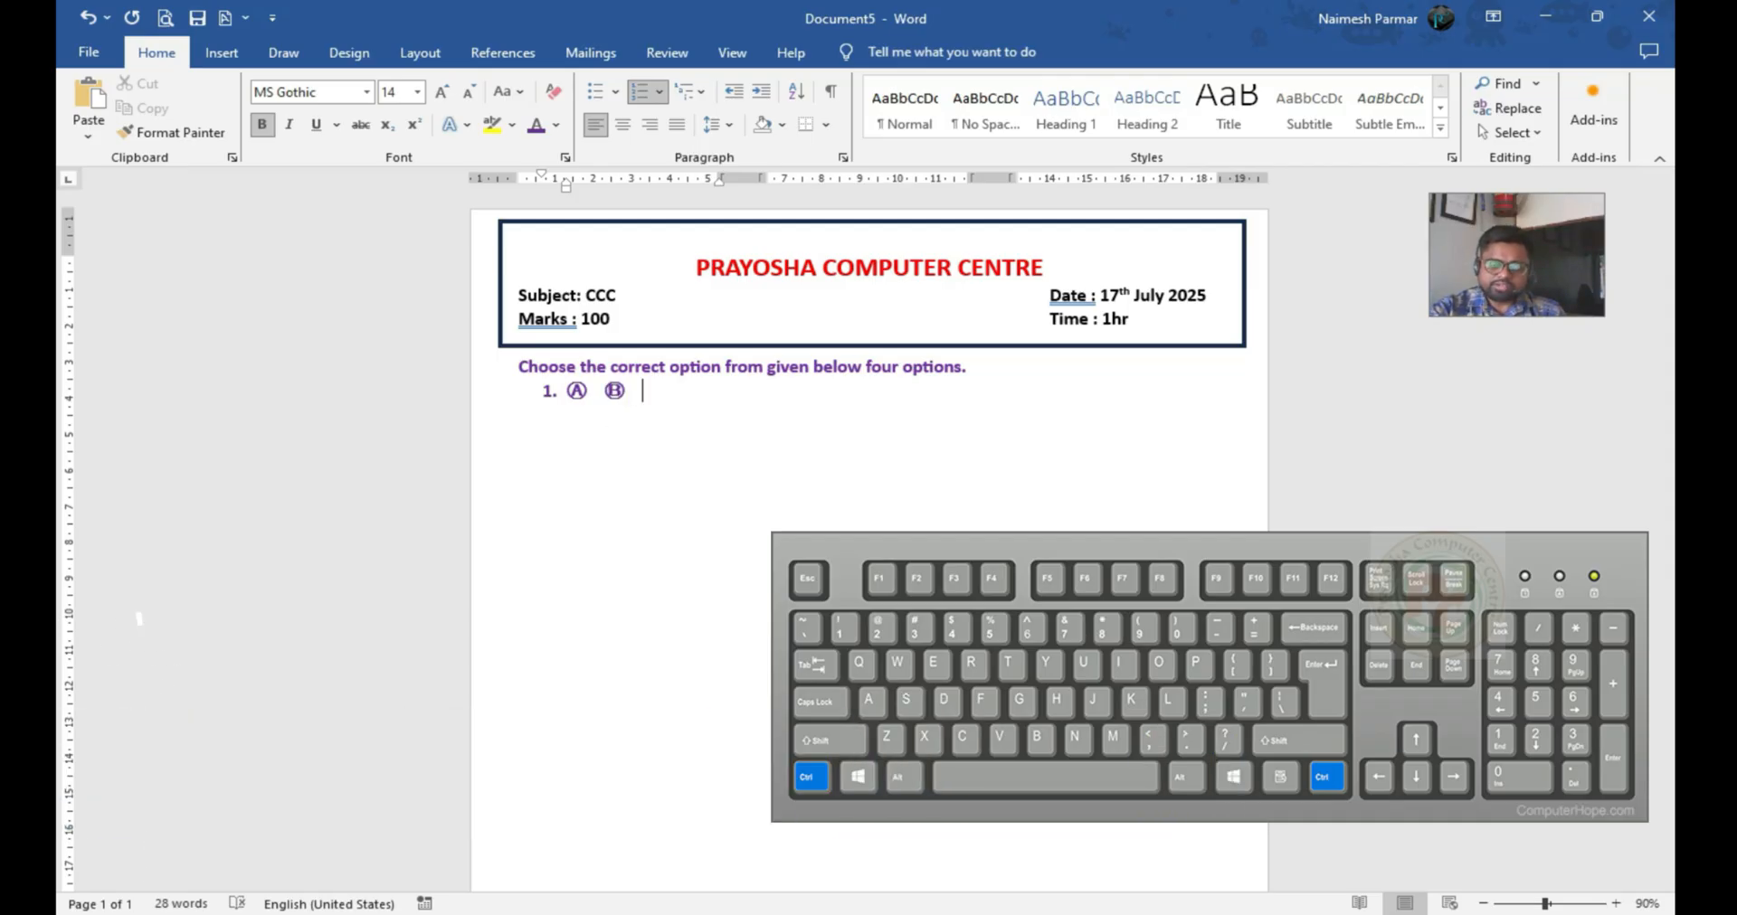
{"action": "type", "text": "4B"}
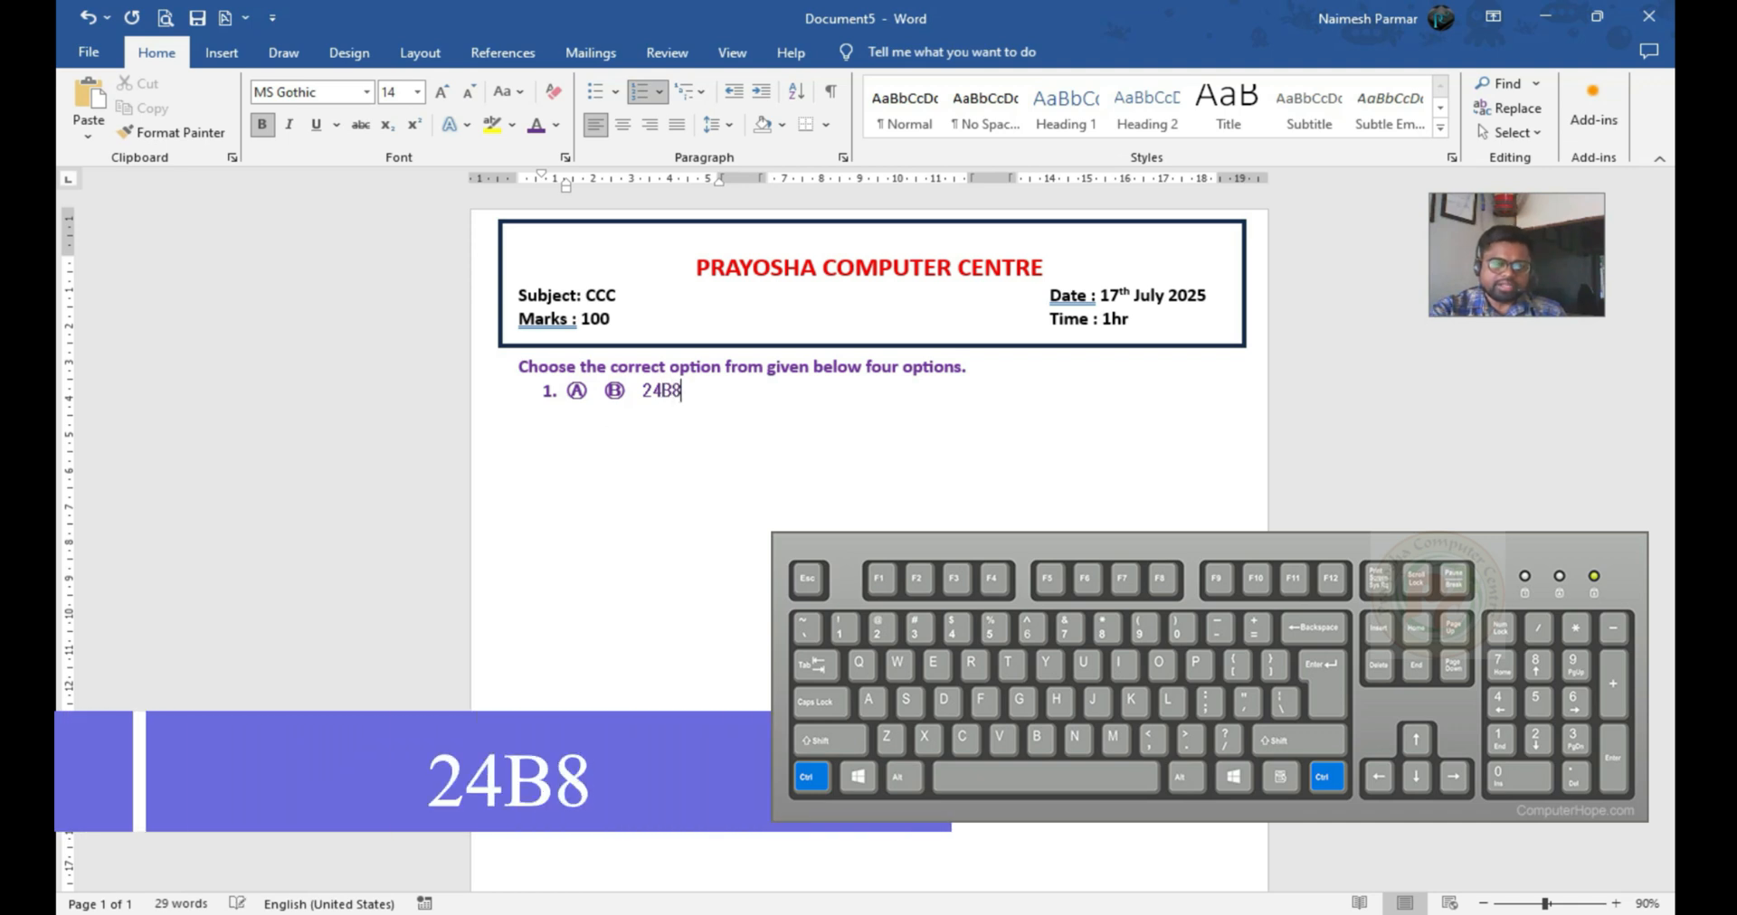
{"action": "type", "text": "8"}
{"action": "key", "text": "alt+x"}
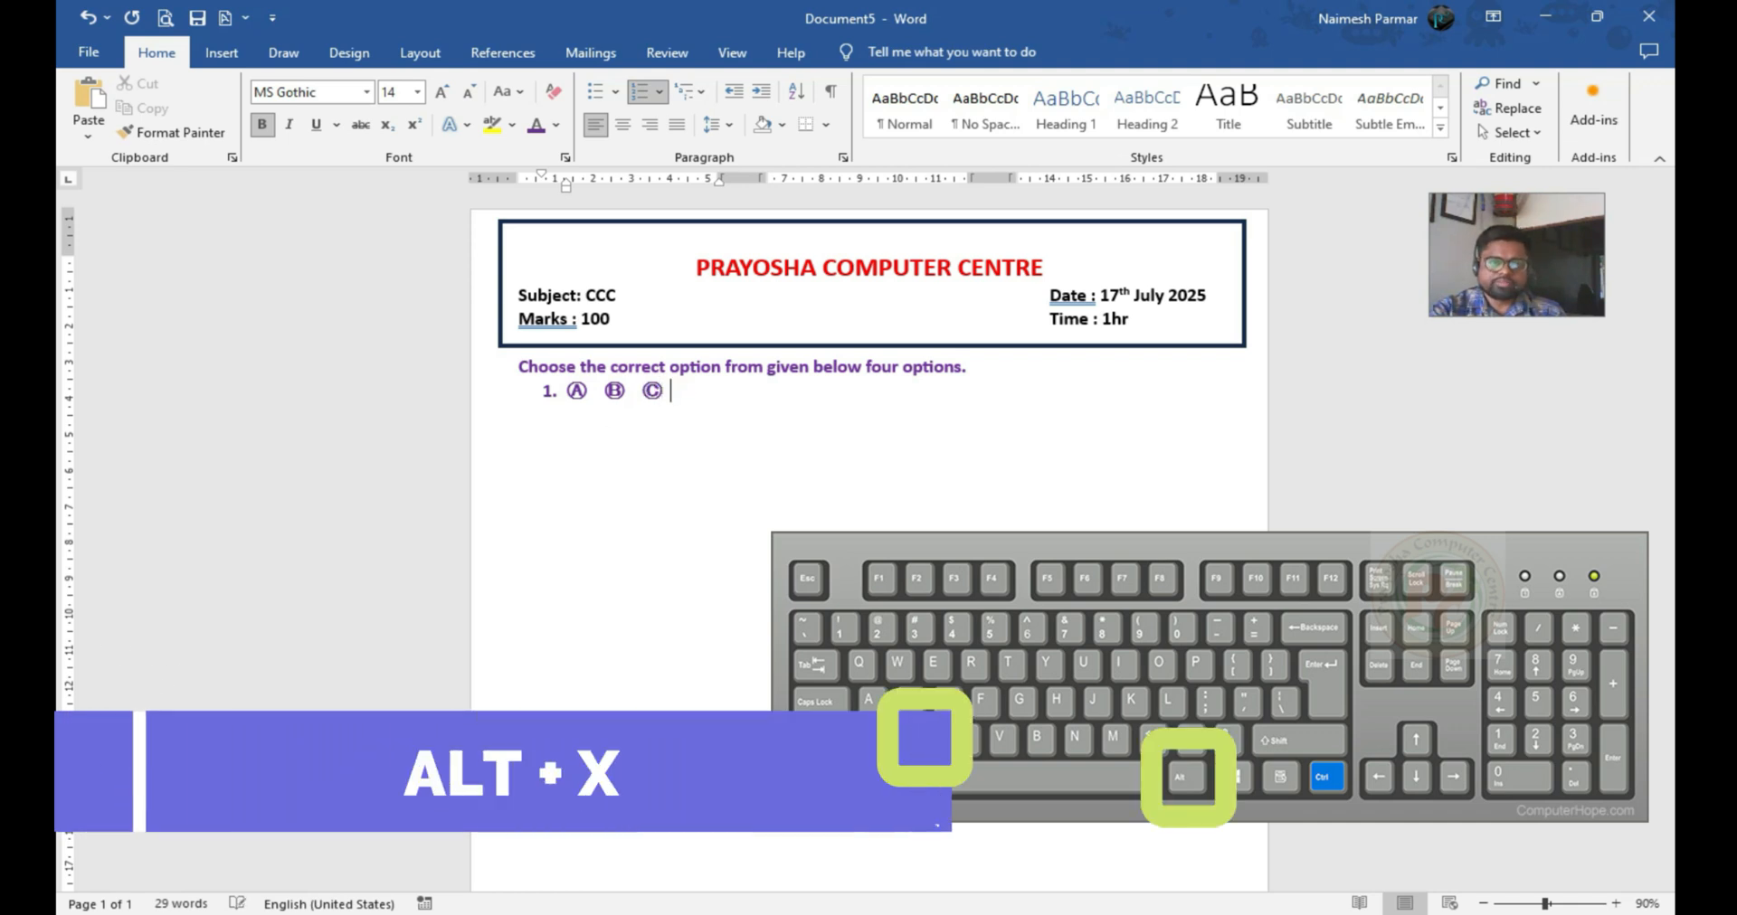
{"action": "type", "text": "24B9"}
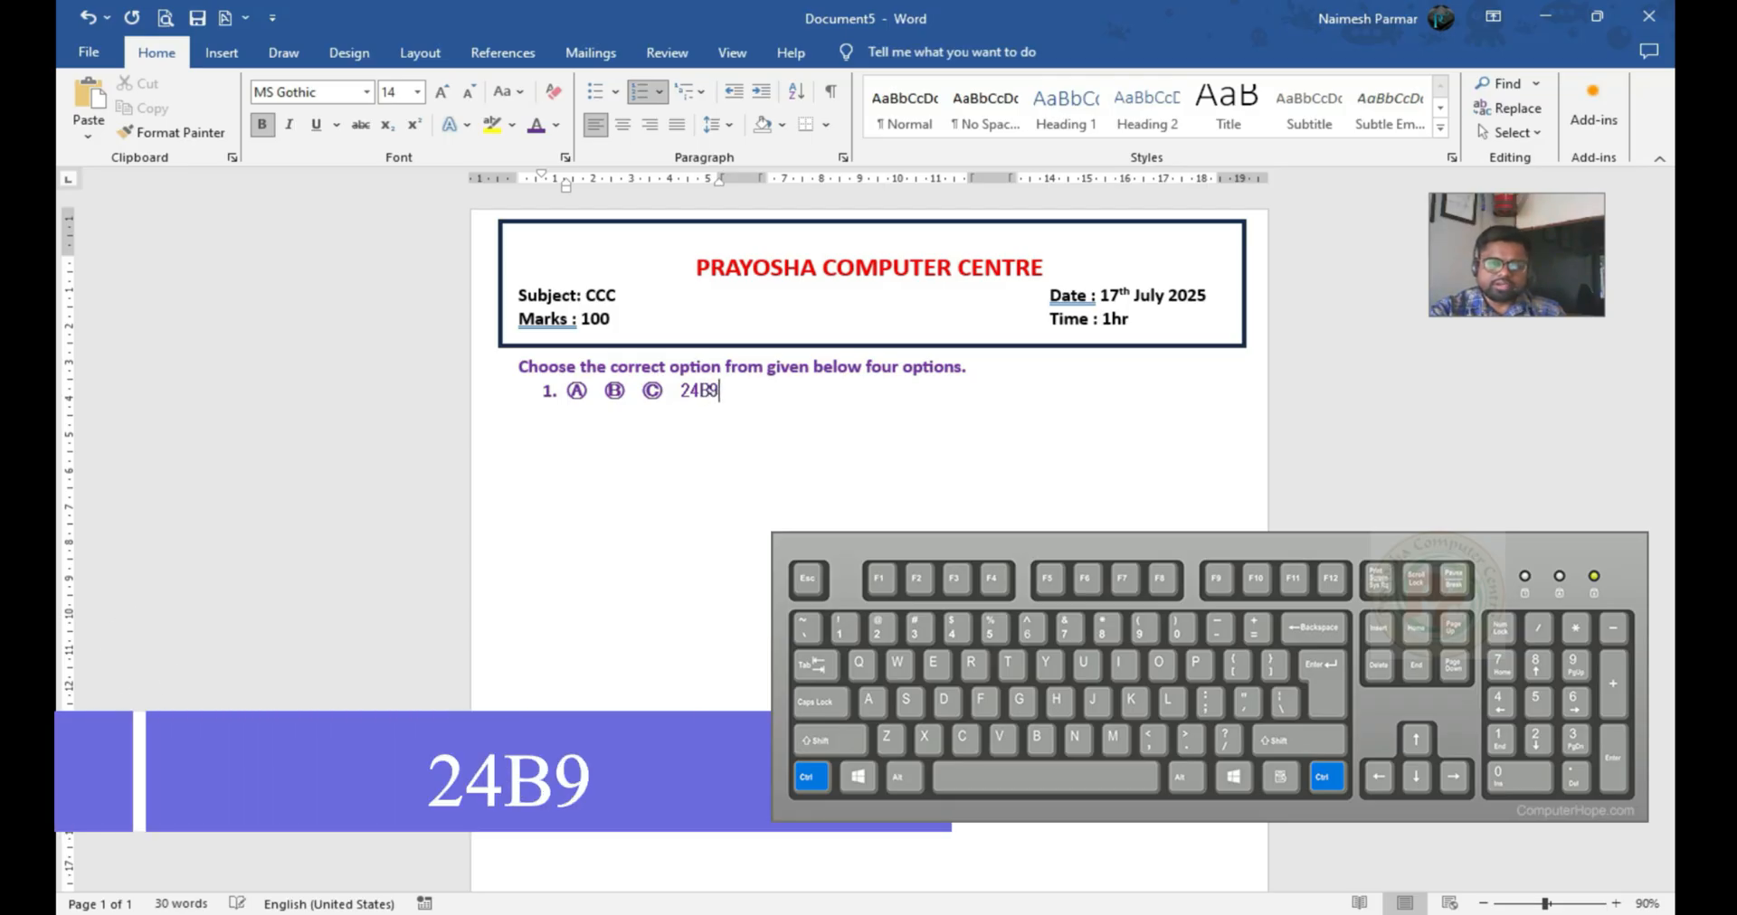
{"action": "key", "text": "alt+x"}
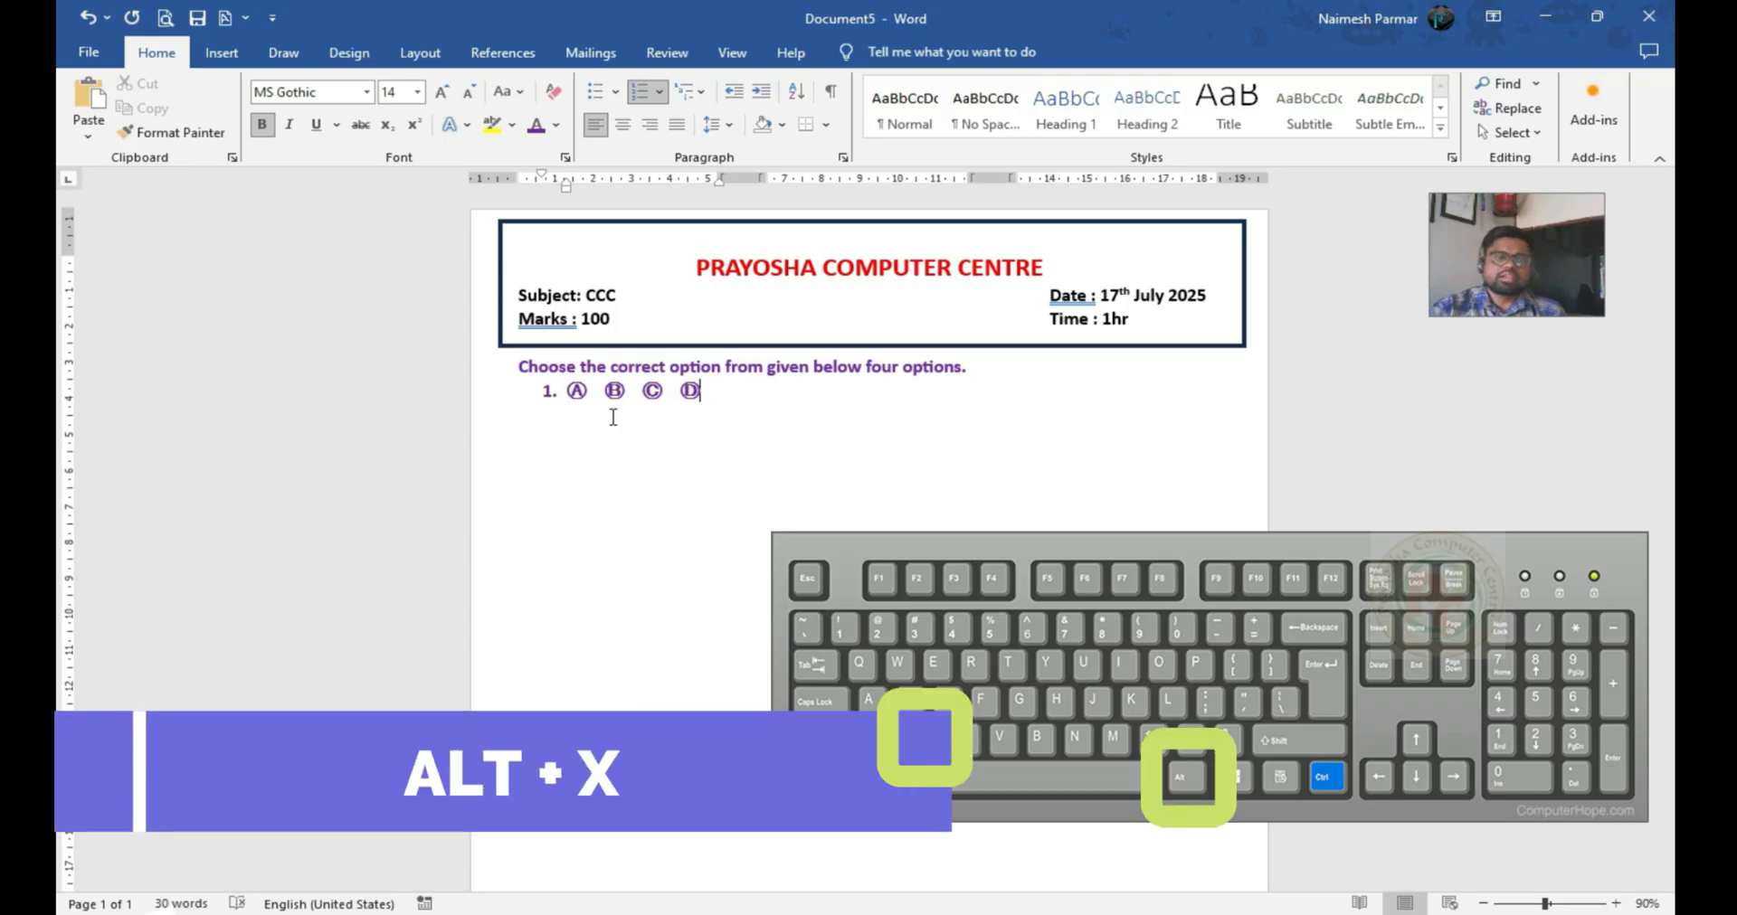
Copy the four circled option letters of item 1 and place the cursor after Ⓓ
{"action": "left_click_drag", "start_coordinate": [567, 387], "coordinate": [701, 398]}
{"action": "key", "text": "ctrl+c"}
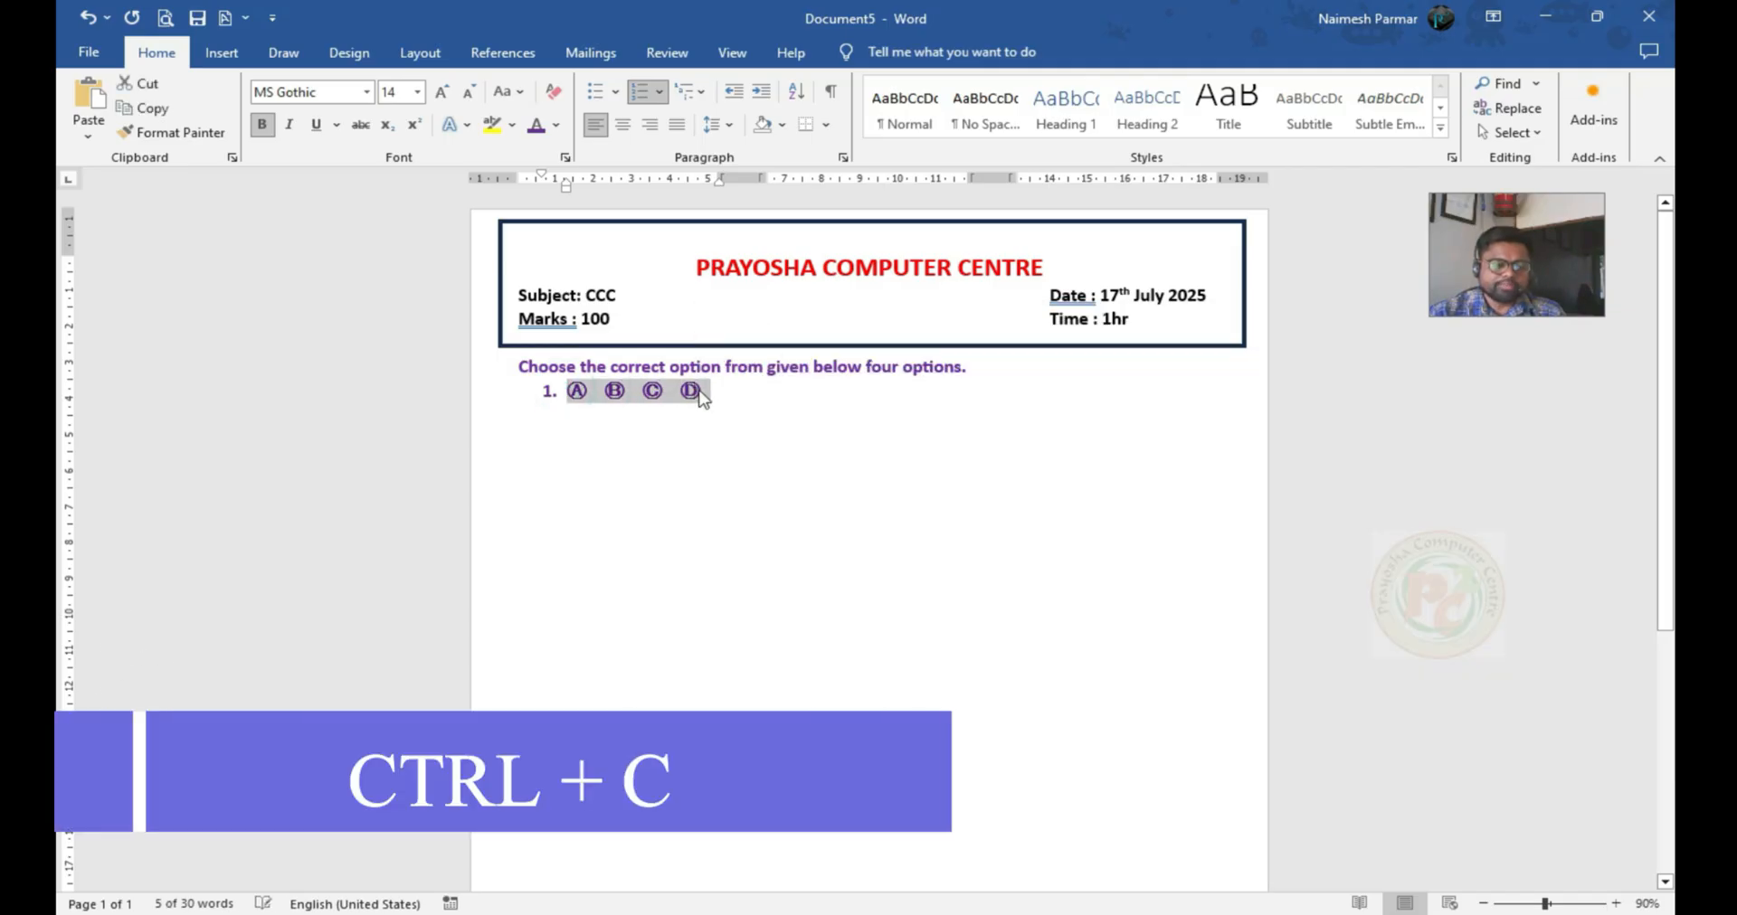
{"action": "left_click", "coordinate": [711, 394]}
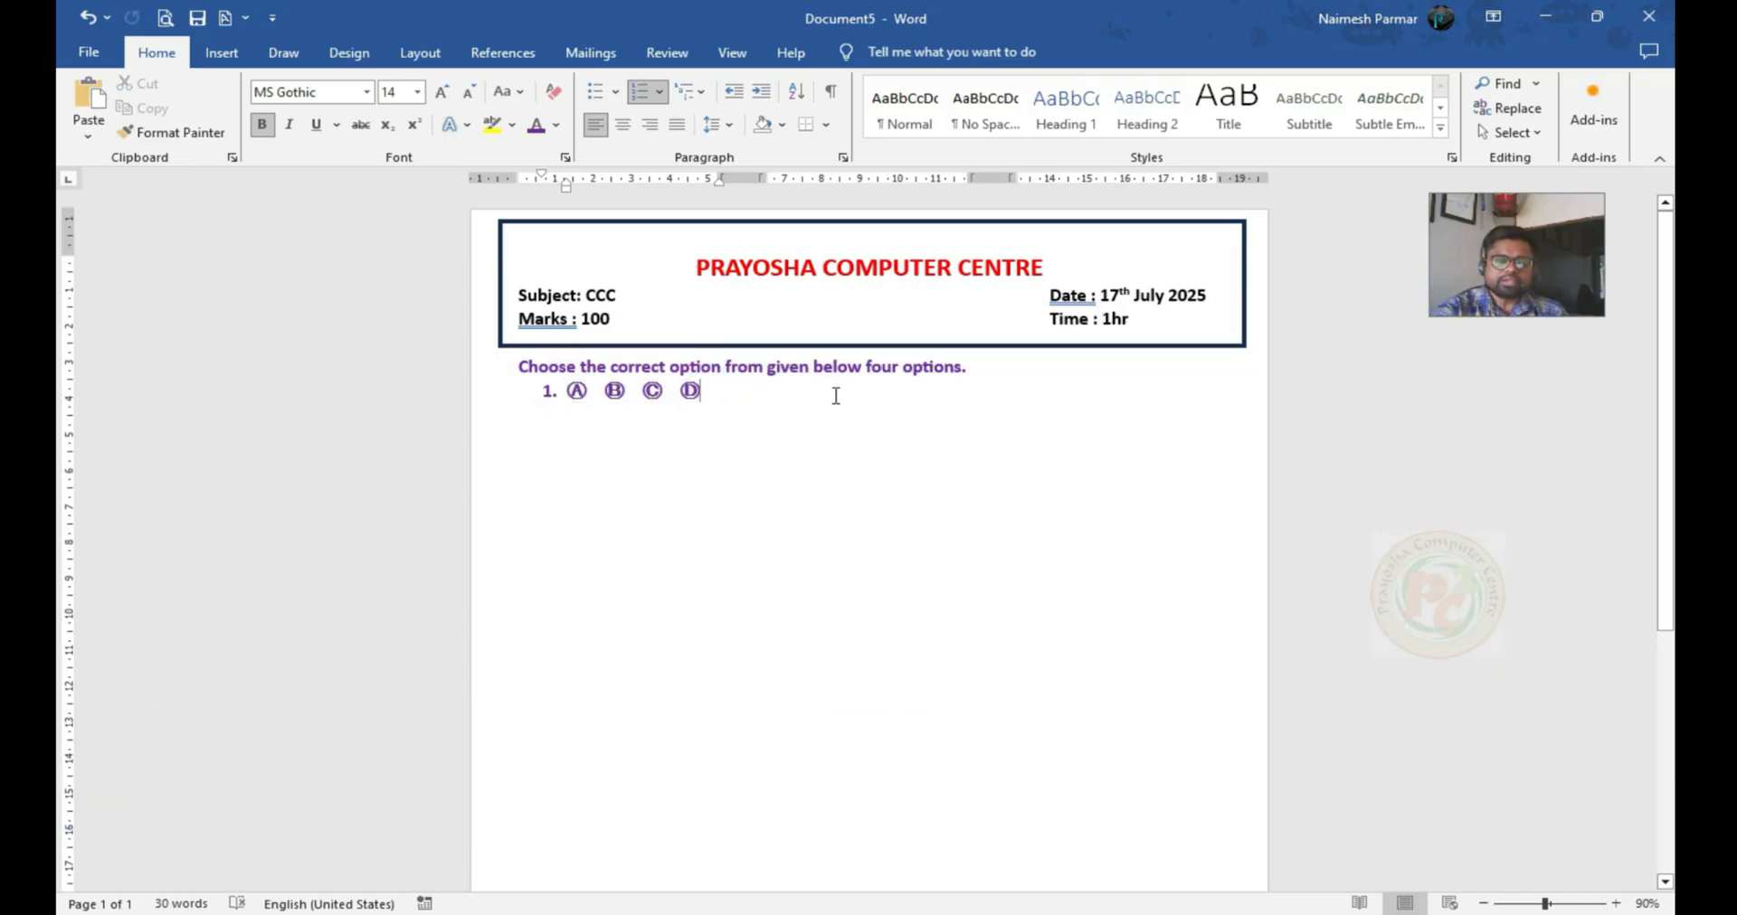
Paste the copied circled A–D options into list items 2 to 100, one row per number, and remove the surplus number
{"action": "key", "text": "Return"}
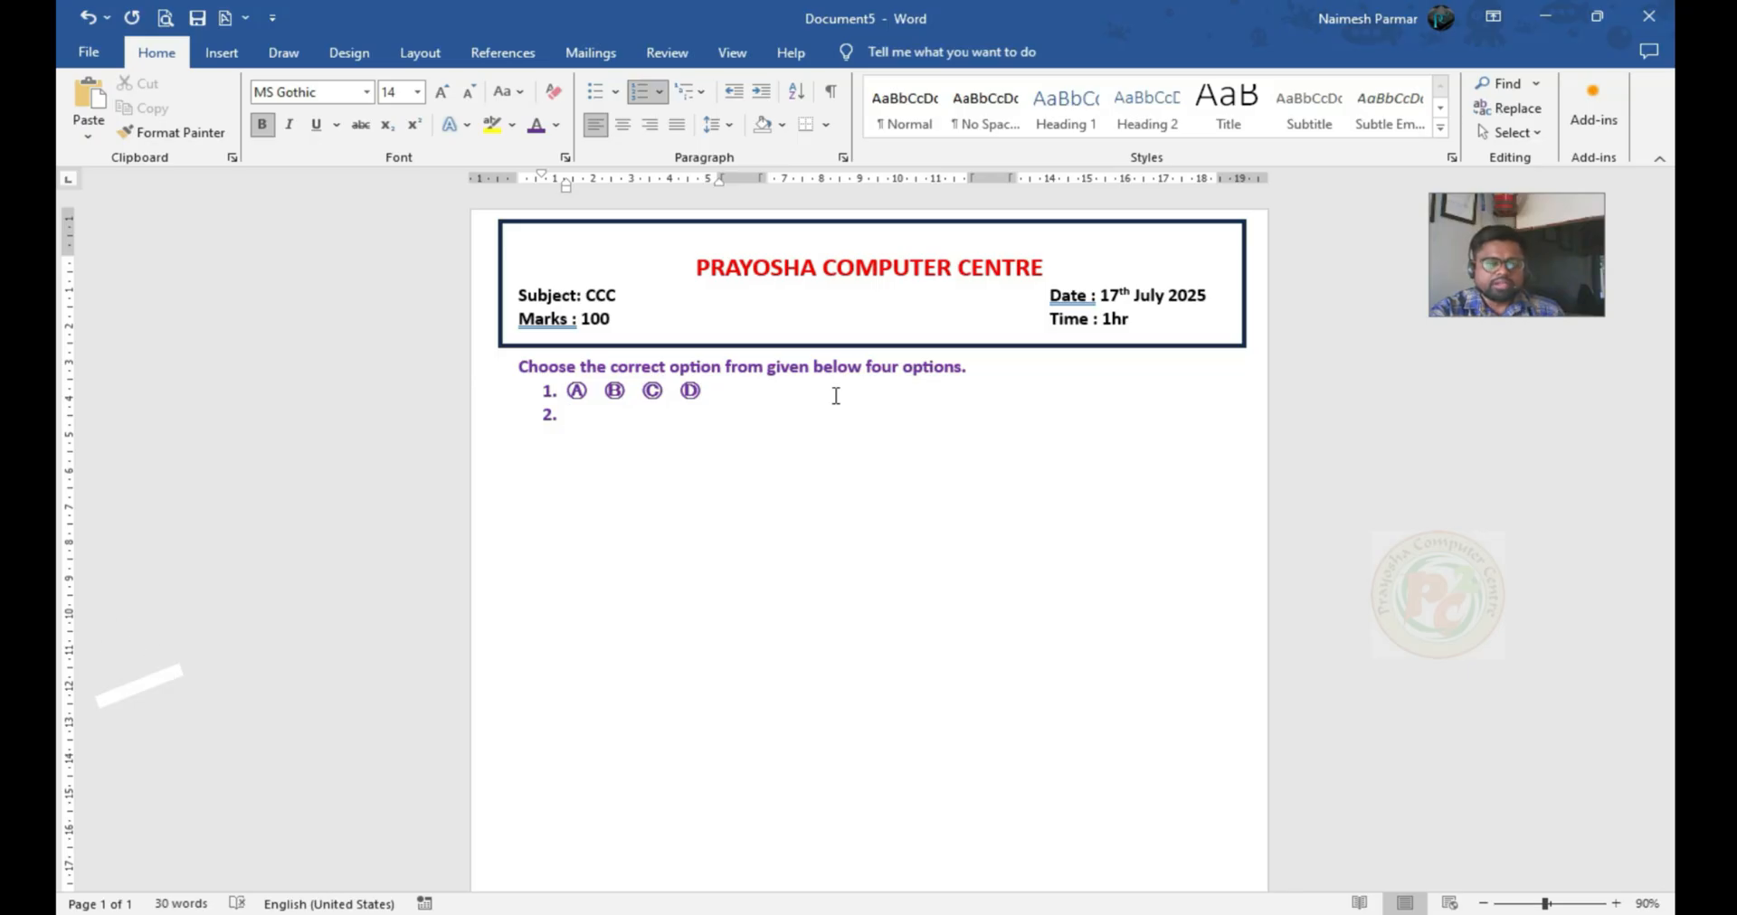
{"action": "key", "text": "ctrl+v"}
{"action": "key", "text": "Return"}
{"action": "key", "text": "ctrl+v"}
{"action": "key", "text": "Return"}
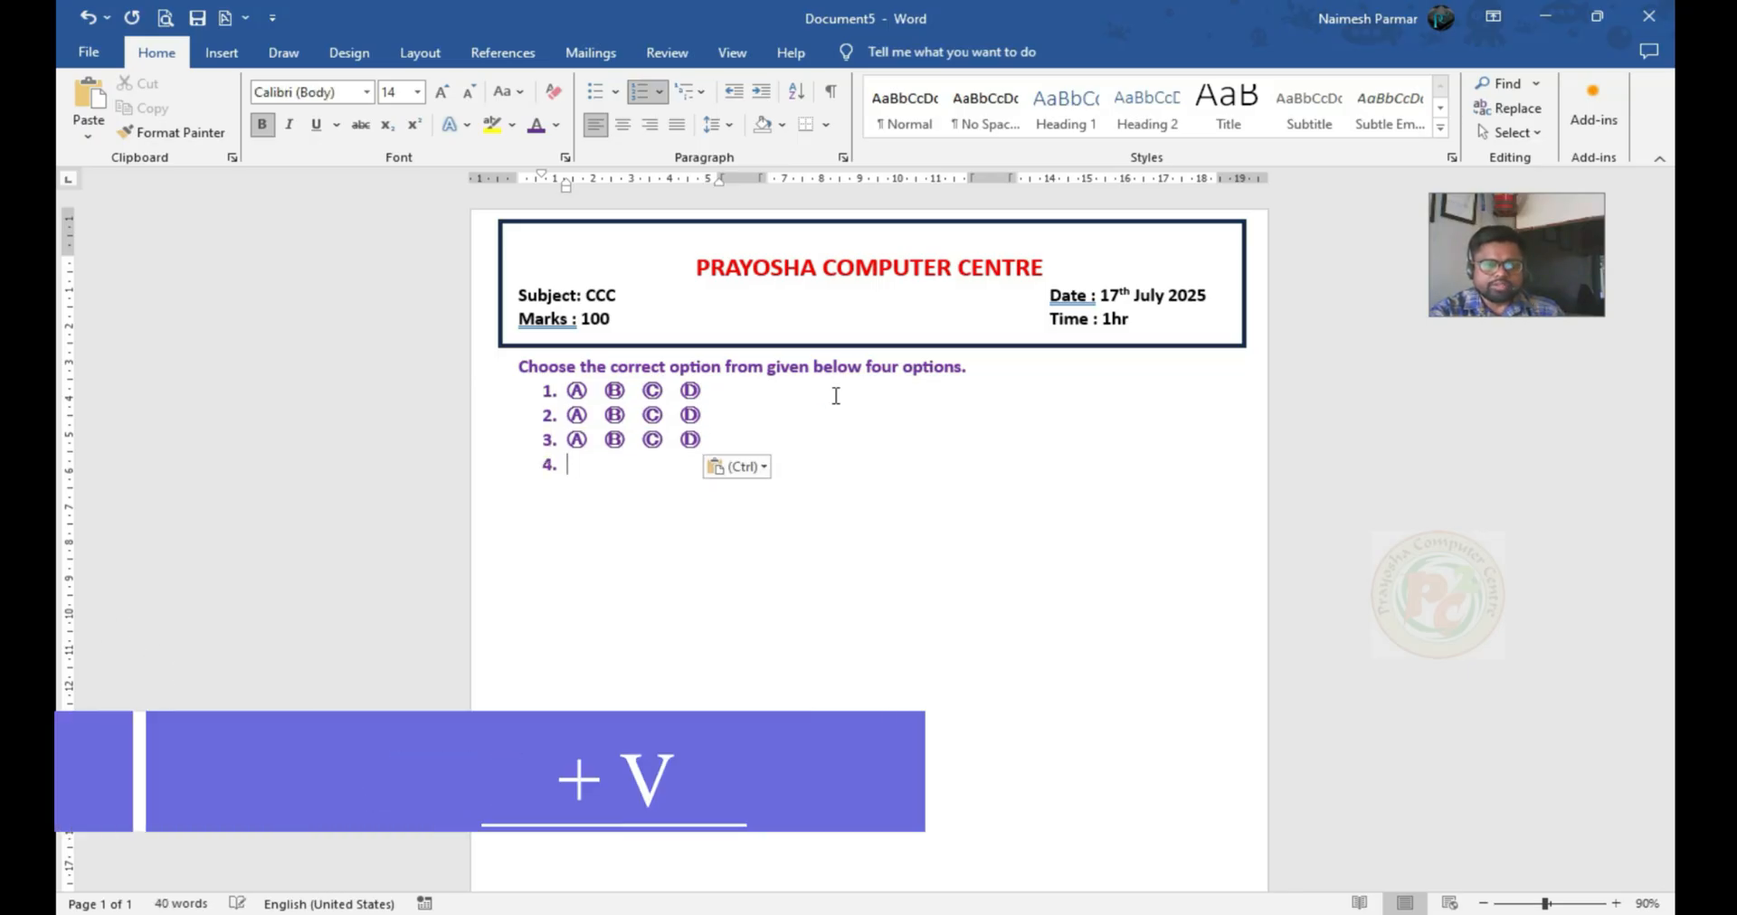
{"action": "key", "text": "ctrl+v"}
{"action": "key", "text": "Return"}
{"action": "key", "text": "ctrl+v"}
{"action": "key", "text": "Return"}
{"action": "key", "text": "ctrl+v"}
{"action": "key", "text": "Return"}
{"action": "key", "text": "ctrl+v"}
{"action": "key", "text": "Return"}
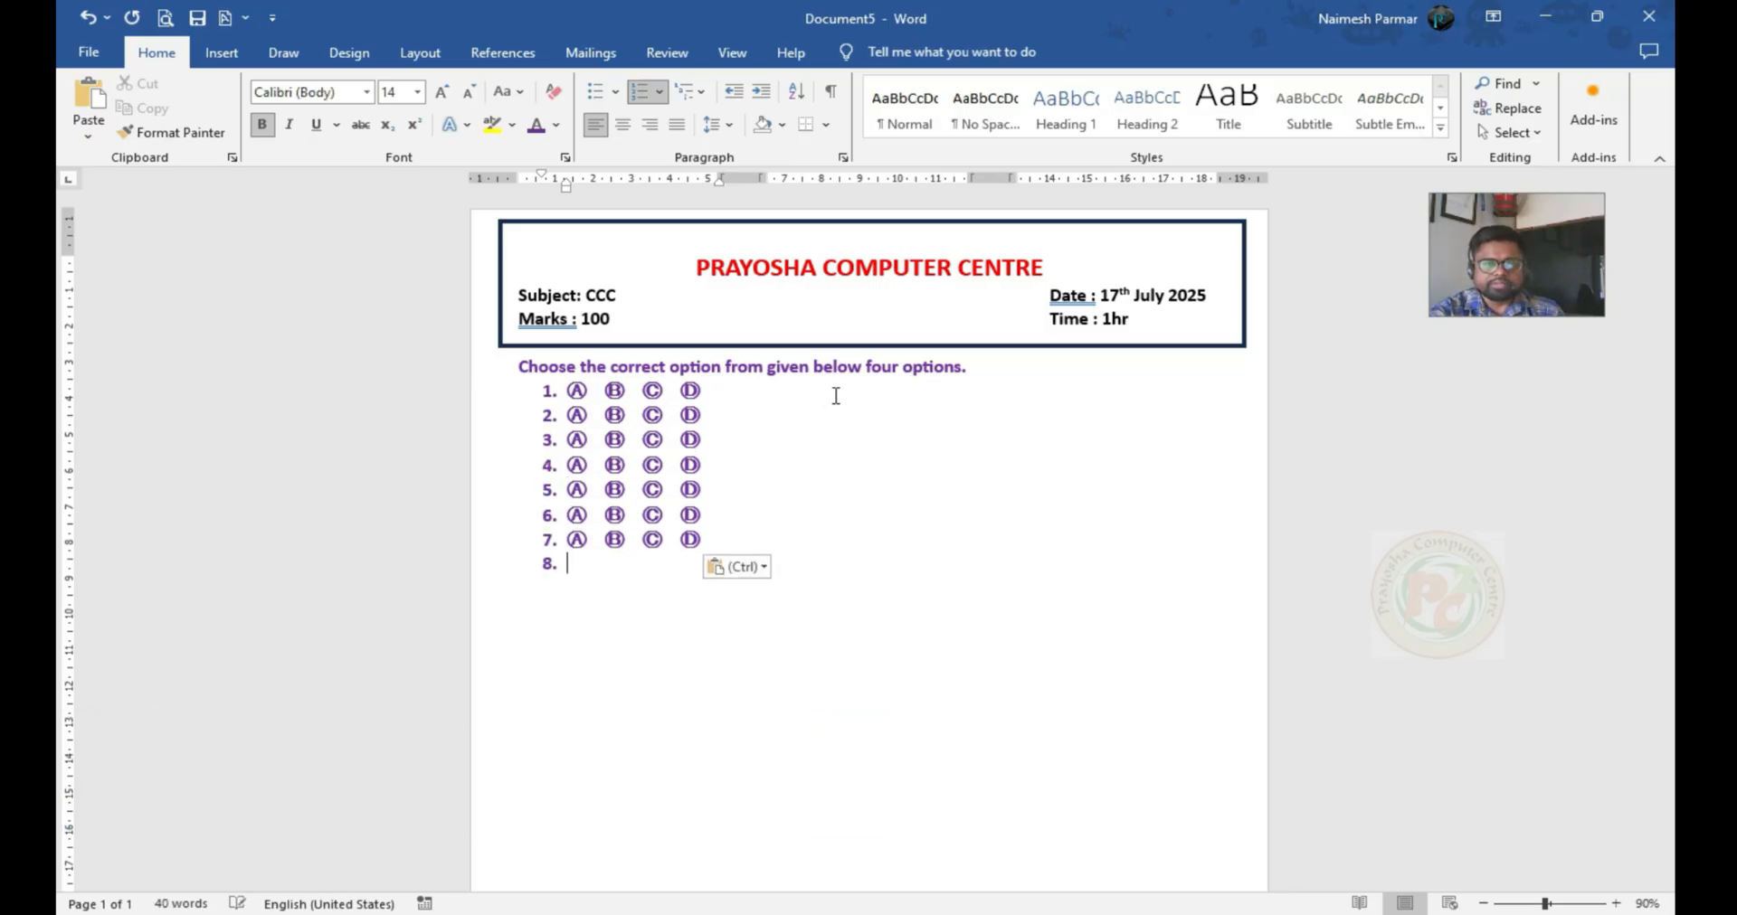
{"action": "key", "text": "ctrl+v"}
{"action": "key", "text": "Return"}
{"action": "key", "text": "ctrl+v"}
{"action": "key", "text": "Return"}
{"action": "key", "text": "ctrl+v"}
{"action": "key", "text": "Return"}
{"action": "key", "text": "ctrl+v"}
{"action": "key", "text": "Return"}
{"action": "key", "text": "ctrl+v"}
{"action": "key", "text": "Return"}
{"action": "key", "text": "ctrl+v"}
{"action": "key", "text": "Return"}
{"action": "key", "text": "ctrl+v"}
{"action": "key", "text": "Return"}
{"action": "key", "text": "ctrl+v"}
{"action": "key", "text": "Return"}
{"action": "key", "text": "ctrl+v"}
{"action": "key", "text": "Return"}
{"action": "key", "text": "ctrl+v"}
{"action": "key", "text": "Return"}
{"action": "key", "text": "ctrl+v"}
{"action": "key", "text": "Return"}
{"action": "key", "text": "ctrl+v"}
{"action": "key", "text": "Return"}
{"action": "key", "text": "ctrl+v"}
{"action": "key", "text": "Return"}
{"action": "key", "text": "ctrl+v"}
{"action": "key", "text": "Return"}
{"action": "key", "text": "ctrl+v"}
{"action": "key", "text": "Return"}
{"action": "key", "text": "ctrl+v"}
{"action": "key", "text": "Return"}
{"action": "key", "text": "ctrl+v"}
{"action": "key", "text": "Return"}
{"action": "key", "text": "ctrl+v"}
{"action": "key", "text": "Return"}
{"action": "key", "text": "ctrl+v"}
{"action": "key", "text": "Return"}
{"action": "key", "text": "ctrl+v"}
{"action": "key", "text": "Return"}
{"action": "key", "text": "ctrl+v"}
{"action": "key", "text": "Return"}
{"action": "key", "text": "ctrl+v"}
{"action": "key", "text": "Return"}
{"action": "key", "text": "ctrl+v"}
{"action": "key", "text": "Return"}
{"action": "key", "text": "ctrl+v"}
{"action": "key", "text": "Return"}
{"action": "key", "text": "ctrl+v"}
{"action": "key", "text": "Return"}
{"action": "key", "text": "ctrl+v"}
{"action": "key", "text": "Return"}
{"action": "key", "text": "ctrl+v"}
{"action": "key", "text": "Return"}
{"action": "key", "text": "ctrl+v"}
{"action": "key", "text": "Return"}
{"action": "key", "text": "ctrl+v"}
{"action": "key", "text": "Return"}
{"action": "key", "text": "ctrl+v"}
{"action": "key", "text": "Return"}
{"action": "key", "text": "ctrl+v"}
{"action": "key", "text": "Return"}
{"action": "key", "text": "ctrl+v"}
{"action": "key", "text": "Return"}
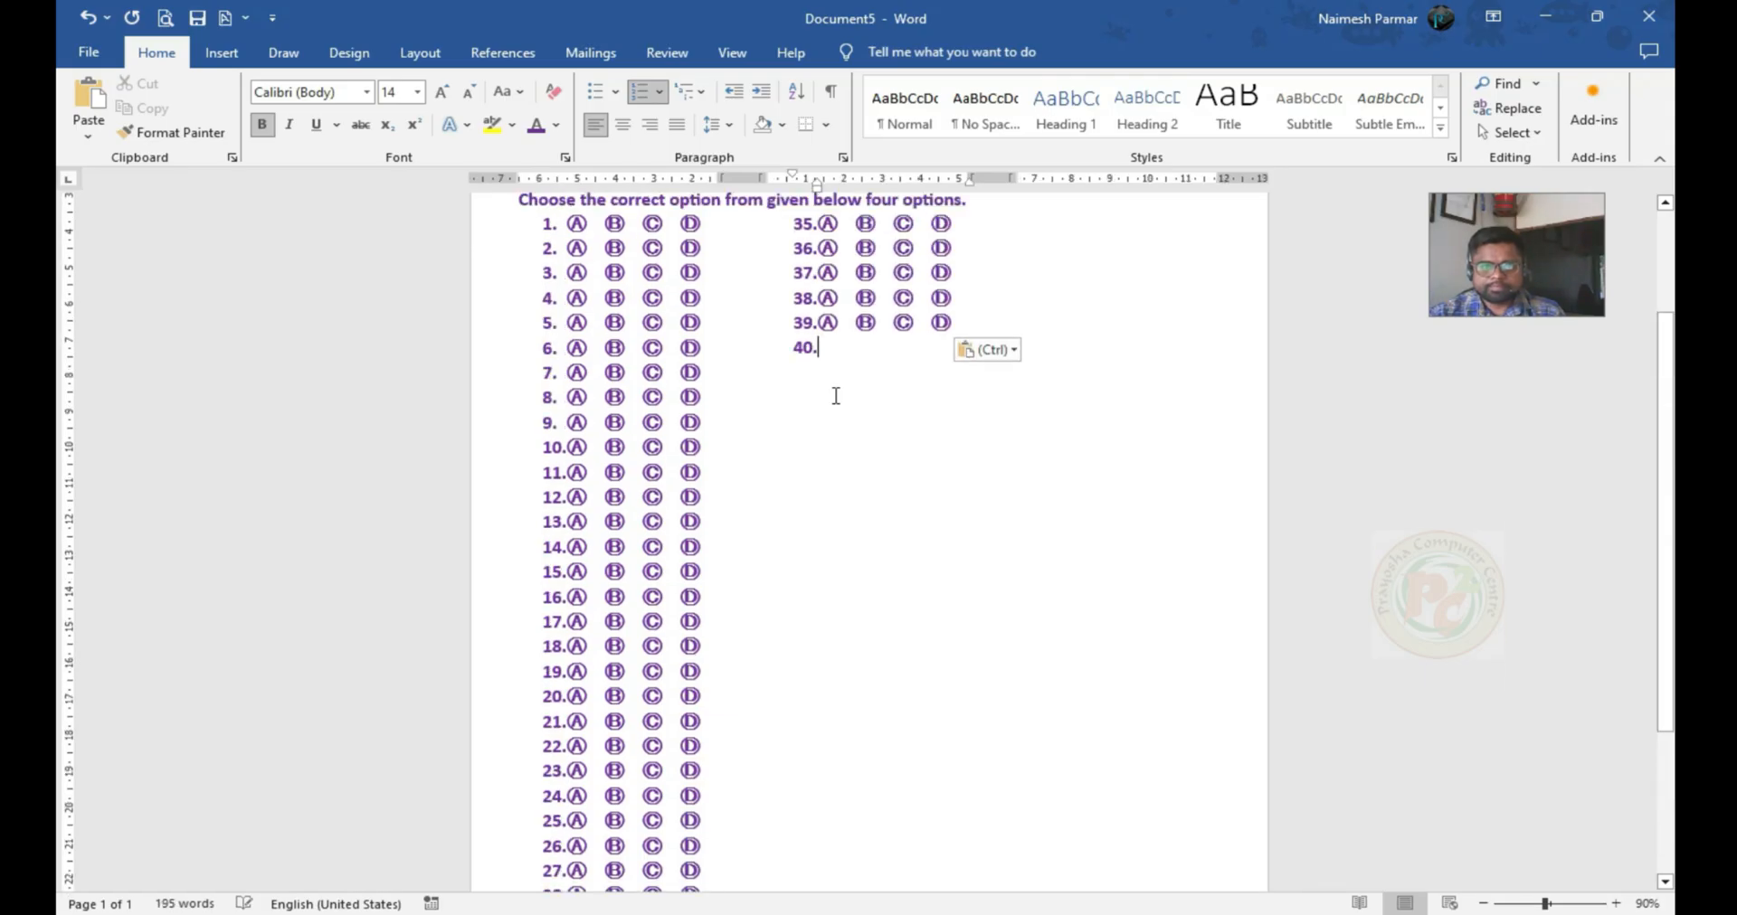
{"action": "key", "text": "ctrl+v"}
{"action": "key", "text": "Return"}
{"action": "key", "text": "ctrl+v"}
{"action": "key", "text": "Return"}
{"action": "key", "text": "ctrl+v"}
{"action": "key", "text": "Return"}
{"action": "key", "text": "ctrl+v"}
{"action": "key", "text": "Return"}
{"action": "key", "text": "ctrl+v"}
{"action": "key", "text": "Return"}
{"action": "key", "text": "ctrl+v"}
{"action": "key", "text": "Return"}
{"action": "key", "text": "ctrl+v"}
{"action": "key", "text": "Return"}
{"action": "key", "text": "ctrl+v"}
{"action": "key", "text": "Return"}
{"action": "key", "text": "ctrl+v"}
{"action": "key", "text": "Return"}
{"action": "key", "text": "ctrl+v"}
{"action": "key", "text": "Return"}
{"action": "key", "text": "ctrl+v"}
{"action": "key", "text": "Return"}
{"action": "key", "text": "ctrl+v"}
{"action": "key", "text": "Return"}
{"action": "key", "text": "ctrl+v"}
{"action": "key", "text": "Return"}
{"action": "key", "text": "ctrl+v"}
{"action": "key", "text": "Return"}
{"action": "key", "text": "ctrl+v"}
{"action": "key", "text": "Return"}
{"action": "key", "text": "ctrl+v"}
{"action": "key", "text": "Return"}
{"action": "key", "text": "ctrl+v"}
{"action": "key", "text": "Return"}
{"action": "key", "text": "ctrl+v"}
{"action": "key", "text": "Return"}
{"action": "key", "text": "ctrl+v"}
{"action": "key", "text": "Return"}
{"action": "key", "text": "ctrl+v"}
{"action": "key", "text": "Return"}
{"action": "key", "text": "ctrl+v"}
{"action": "key", "text": "Return"}
{"action": "key", "text": "ctrl+v"}
{"action": "key", "text": "Return"}
{"action": "key", "text": "ctrl+v"}
{"action": "key", "text": "Return"}
{"action": "key", "text": "ctrl+v"}
{"action": "key", "text": "Return"}
{"action": "key", "text": "ctrl+v"}
{"action": "key", "text": "Return"}
{"action": "key", "text": "ctrl+v"}
{"action": "key", "text": "Return"}
{"action": "key", "text": "ctrl+v"}
{"action": "key", "text": "Return"}
{"action": "key", "text": "ctrl+v"}
{"action": "key", "text": "Return"}
{"action": "key", "text": "ctrl+v"}
{"action": "key", "text": "Return"}
{"action": "key", "text": "ctrl+v"}
{"action": "key", "text": "Return"}
{"action": "key", "text": "ctrl+v"}
{"action": "key", "text": "Return"}
{"action": "key", "text": "ctrl+v"}
{"action": "key", "text": "Return"}
{"action": "key", "text": "ctrl+v"}
{"action": "key", "text": "Return"}
{"action": "key", "text": "ctrl+v"}
{"action": "key", "text": "Return"}
{"action": "key", "text": "ctrl+v"}
{"action": "key", "text": "Return"}
{"action": "key", "text": "ctrl+v"}
{"action": "key", "text": "Return"}
{"action": "key", "text": "ctrl+v"}
{"action": "key", "text": "Return"}
{"action": "key", "text": "ctrl+v"}
{"action": "key", "text": "Return"}
{"action": "key", "text": "ctrl+v"}
{"action": "key", "text": "Return"}
{"action": "key", "text": "ctrl+v"}
{"action": "key", "text": "Return"}
{"action": "key", "text": "ctrl+v"}
{"action": "key", "text": "Return"}
{"action": "key", "text": "ctrl+v"}
{"action": "key", "text": "Return"}
{"action": "key", "text": "ctrl+v"}
{"action": "key", "text": "Return"}
{"action": "key", "text": "ctrl+v"}
{"action": "key", "text": "Return"}
{"action": "key", "text": "ctrl+v"}
{"action": "key", "text": "Return"}
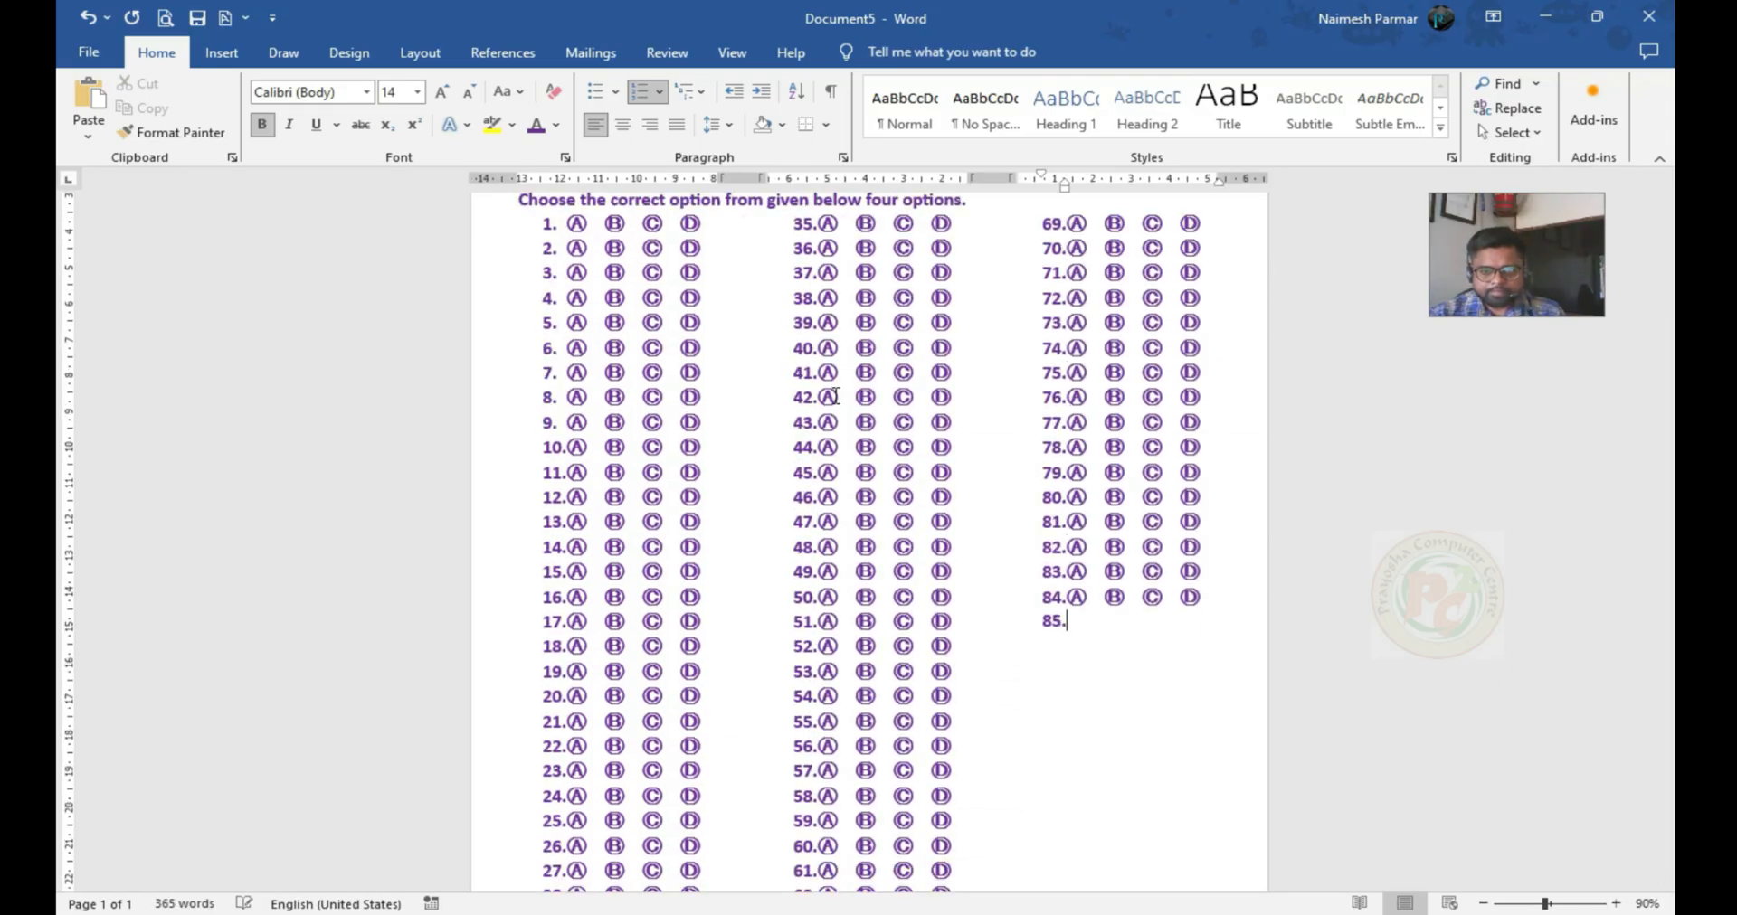
{"action": "scroll", "coordinate": [836, 396], "scroll_direction": "down", "scroll_amount": 3}
{"action": "key", "text": "ctrl+v"}
{"action": "key", "text": "Return"}
{"action": "key", "text": "ctrl+v"}
{"action": "key", "text": "Return"}
{"action": "key", "text": "ctrl+v"}
{"action": "key", "text": "Return"}
{"action": "key", "text": "ctrl+v"}
{"action": "key", "text": "Return"}
{"action": "key", "text": "ctrl+v"}
{"action": "key", "text": "Return"}
{"action": "key", "text": "ctrl+v"}
{"action": "key", "text": "Return"}
{"action": "key", "text": "ctrl+v"}
{"action": "key", "text": "Return"}
{"action": "key", "text": "ctrl+v"}
{"action": "key", "text": "Return"}
{"action": "key", "text": "ctrl+v"}
{"action": "key", "text": "Return"}
{"action": "key", "text": "ctrl+v"}
{"action": "key", "text": "Return"}
{"action": "key", "text": "ctrl+v"}
{"action": "key", "text": "Return"}
{"action": "key", "text": "ctrl+v"}
{"action": "key", "text": "Return"}
{"action": "key", "text": "ctrl+v"}
{"action": "key", "text": "Return"}
{"action": "key", "text": "ctrl+v"}
{"action": "key", "text": "Return"}
{"action": "key", "text": "ctrl+v"}
{"action": "key", "text": "Return"}
{"action": "key", "text": "ctrl+v"}
{"action": "key", "text": "Return"}
{"action": "key", "text": "BackSpace"}
Shift item 100's first-line and hanging indents outward so its circled options line up with the rows above
{"action": "left_click_drag", "start_coordinate": [1115, 761], "coordinate": [1091, 786]}
{"action": "left_click_drag", "start_coordinate": [1064, 187], "coordinate": [1046, 190]}
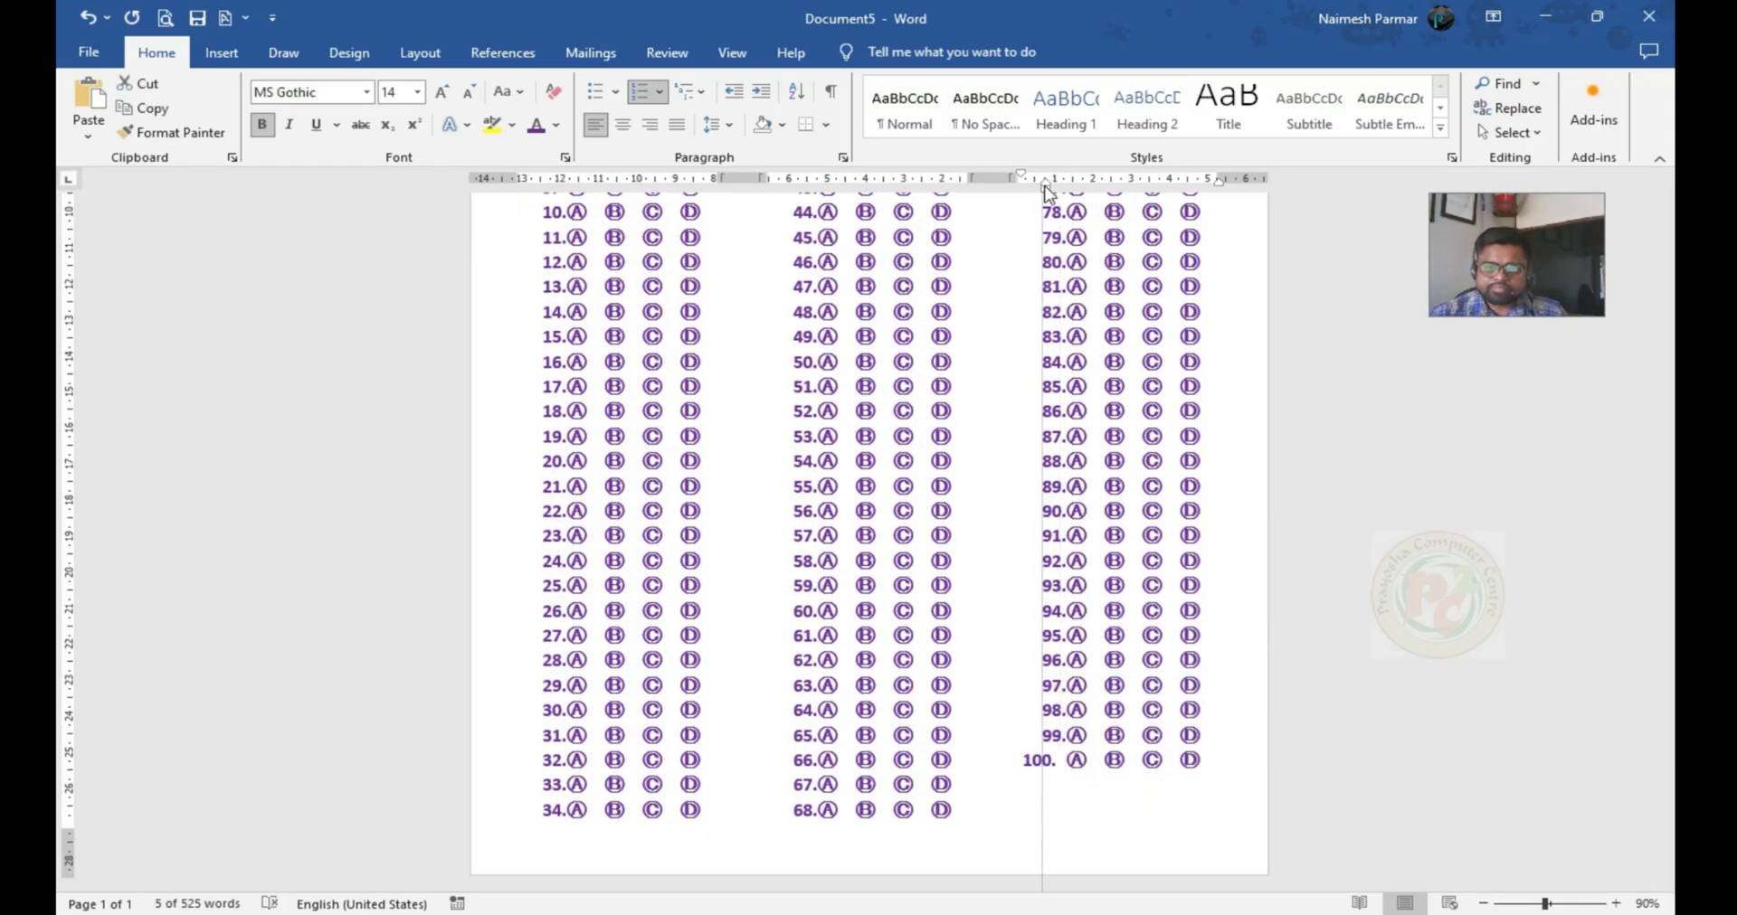
{"action": "left_click", "coordinate": [1043, 793]}
{"action": "scroll", "coordinate": [786, 491], "scroll_direction": "up", "scroll_amount": 5}
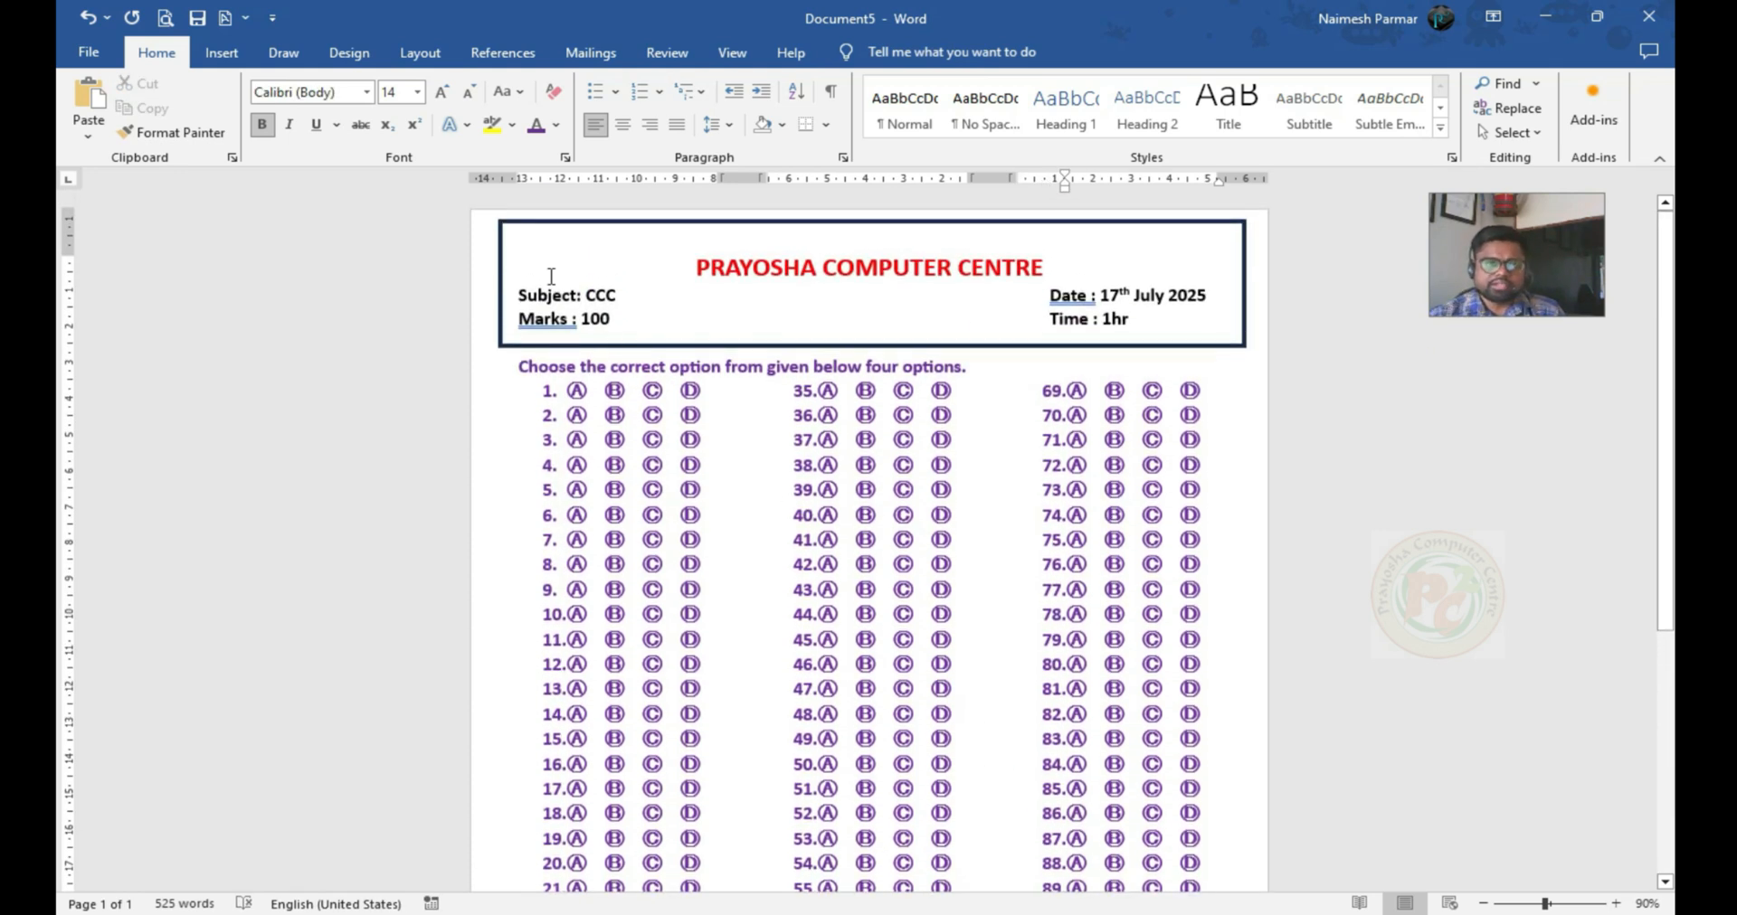
Add a solid 3 pt Box page border to the whole document
{"action": "left_click", "coordinate": [417, 56]}
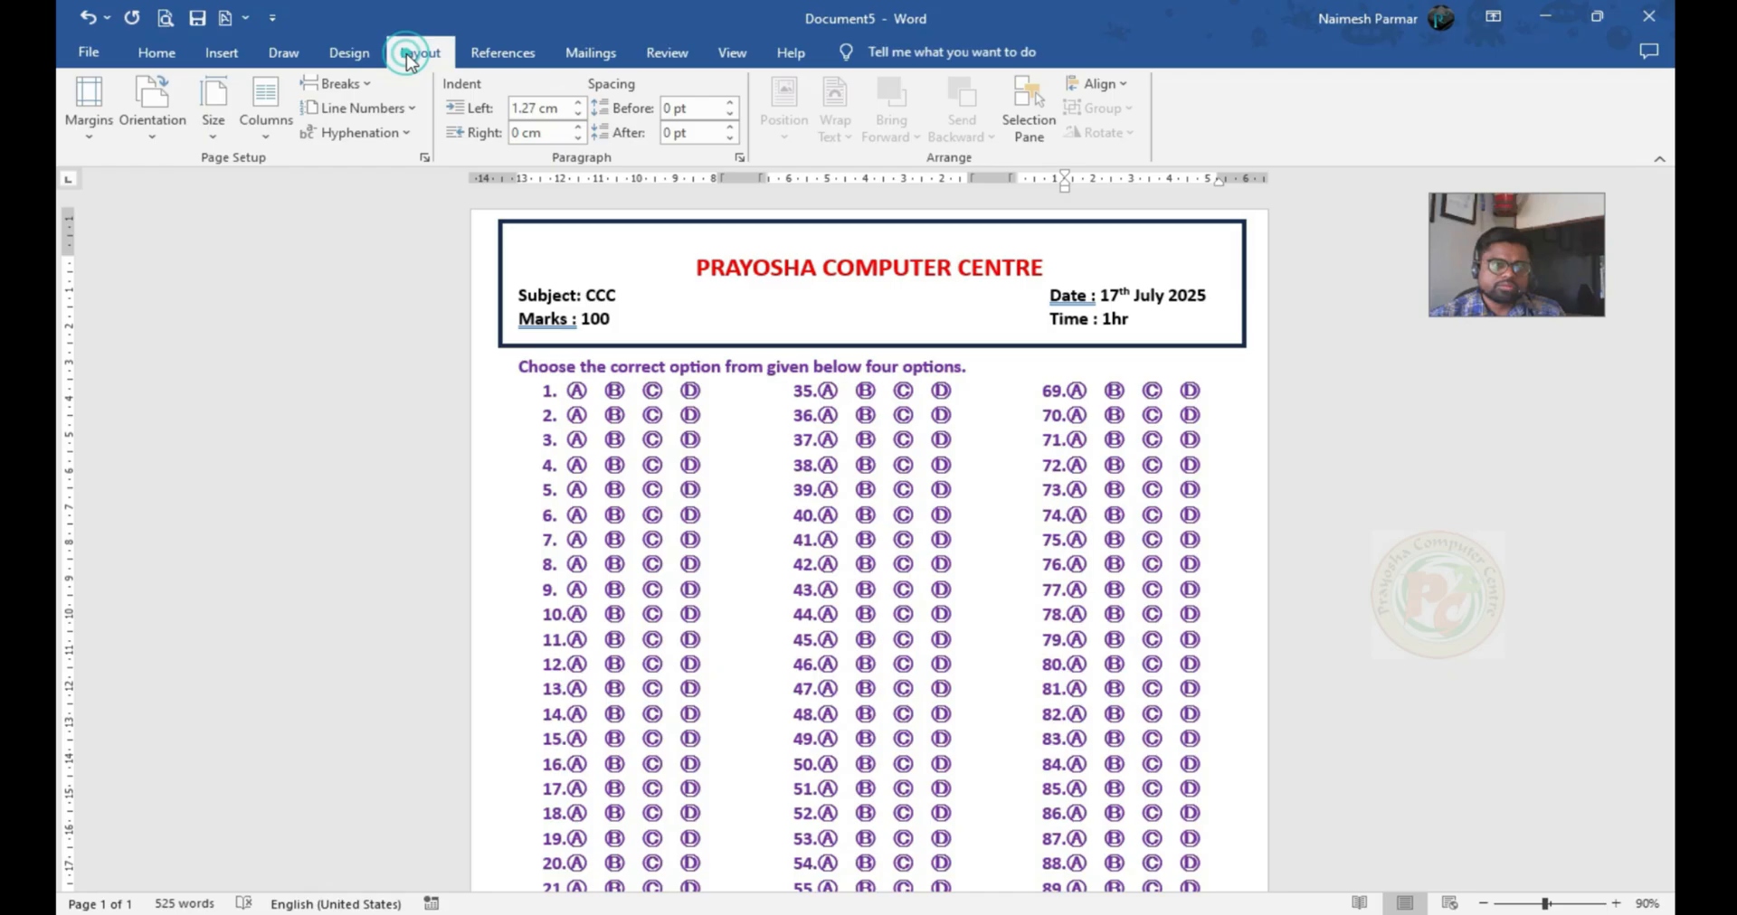
{"action": "left_click", "coordinate": [348, 54]}
{"action": "left_click", "coordinate": [1607, 108]}
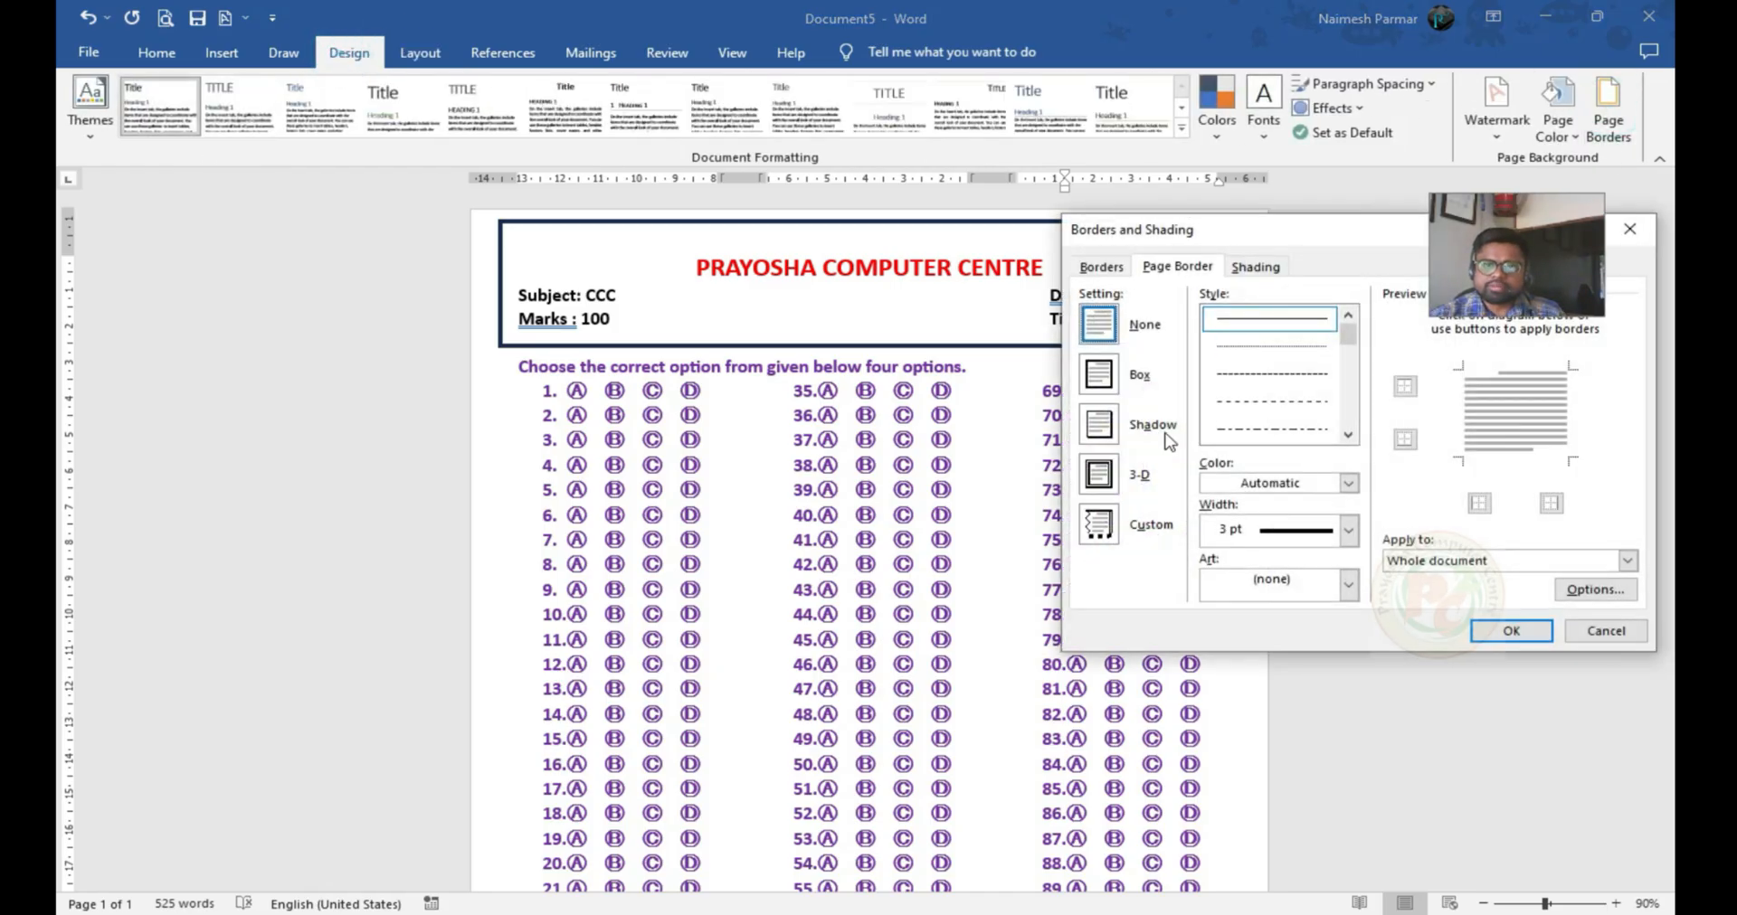
{"action": "left_click", "coordinate": [1099, 373]}
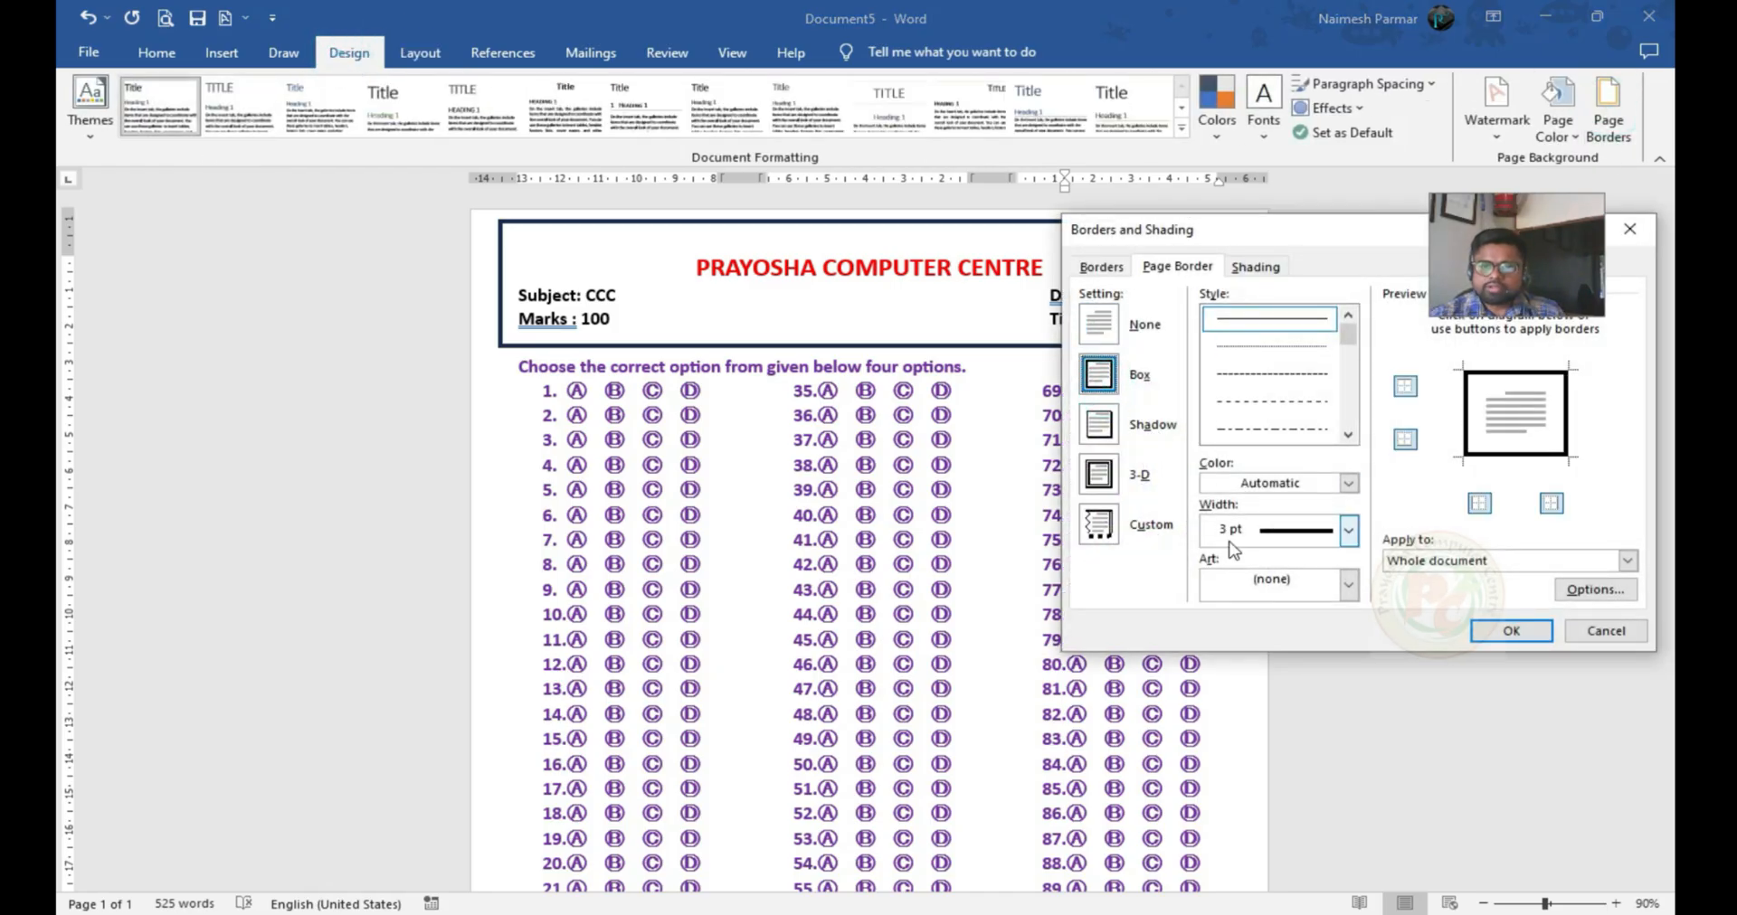
{"action": "left_click", "coordinate": [1512, 630]}
{"action": "scroll", "coordinate": [1122, 561], "scroll_direction": "down", "scroll_amount": 4}
{"action": "scroll", "coordinate": [1122, 562], "scroll_direction": "up", "scroll_amount": 5}
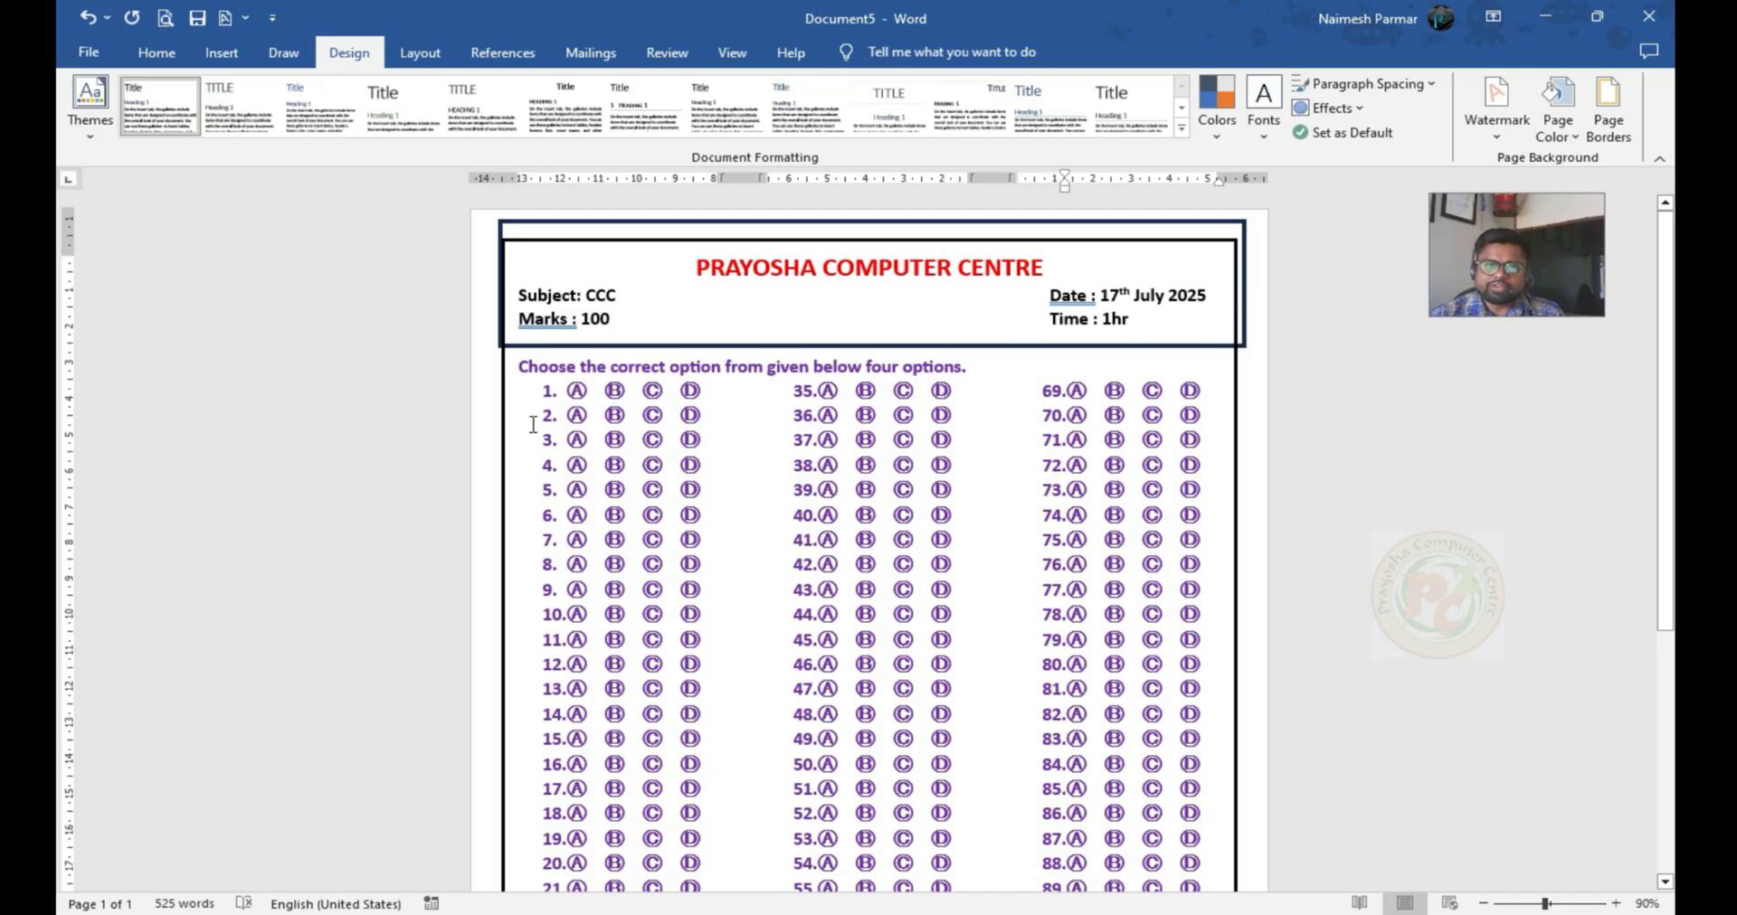
Set the page border's left margin to 11 pt and reduce its right margin to about 12 pt
{"action": "left_click", "coordinate": [1608, 107]}
{"action": "left_click", "coordinate": [1595, 589]}
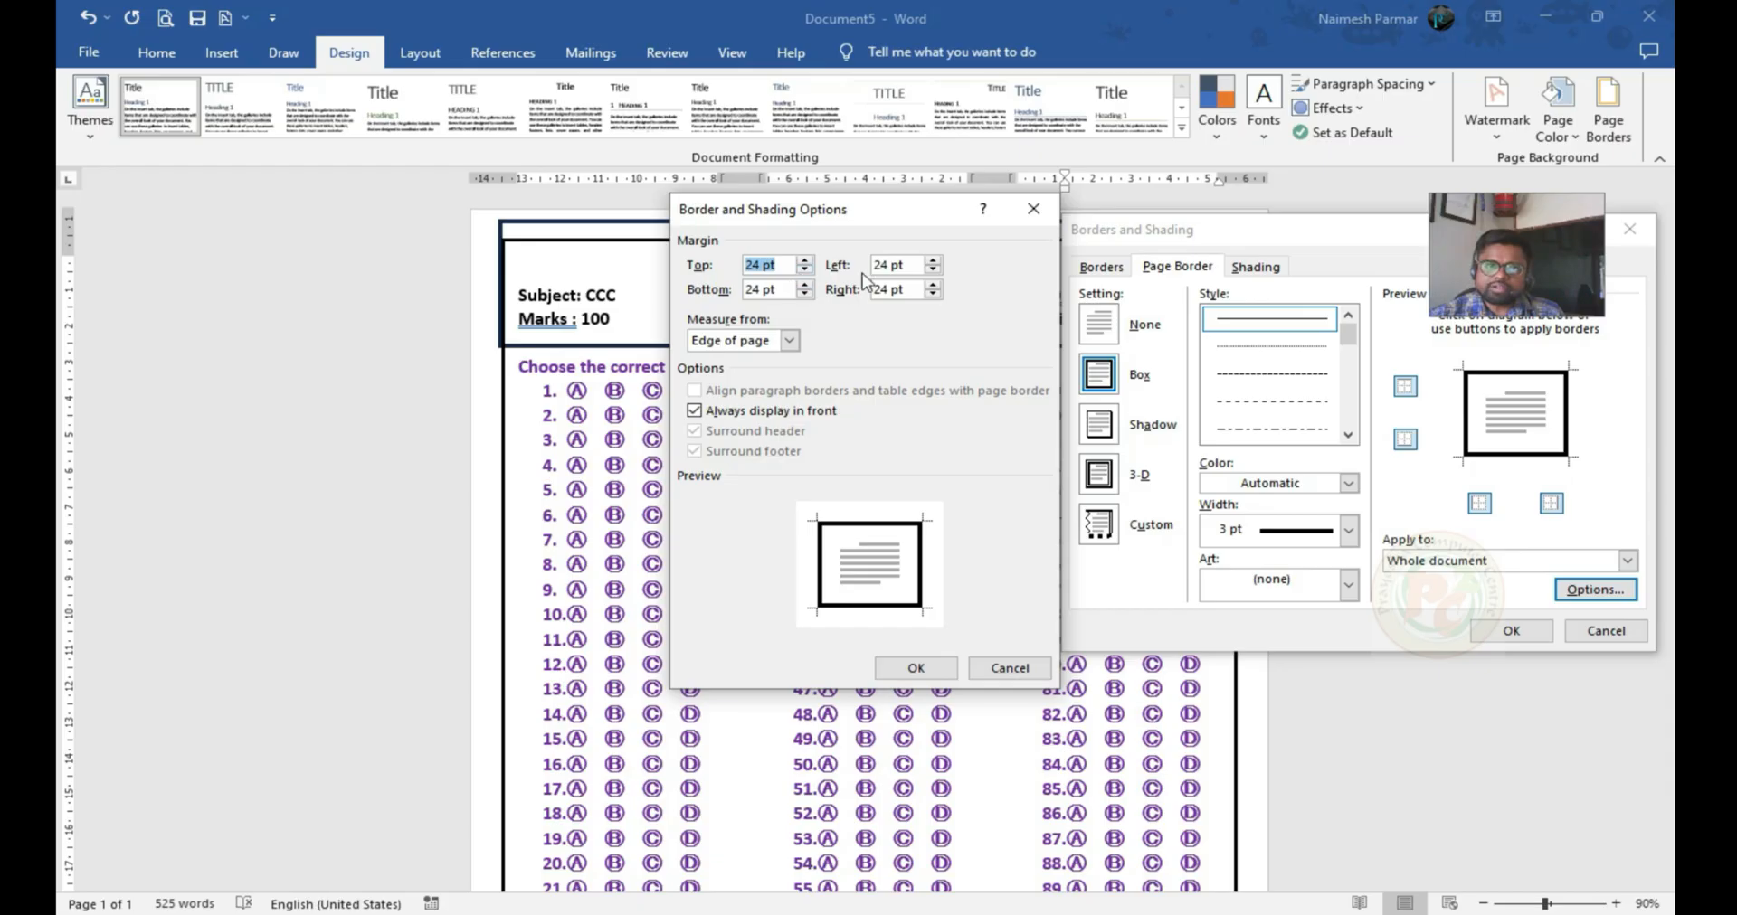
{"action": "left_click", "coordinate": [932, 271]}
{"action": "left_click", "coordinate": [933, 270]}
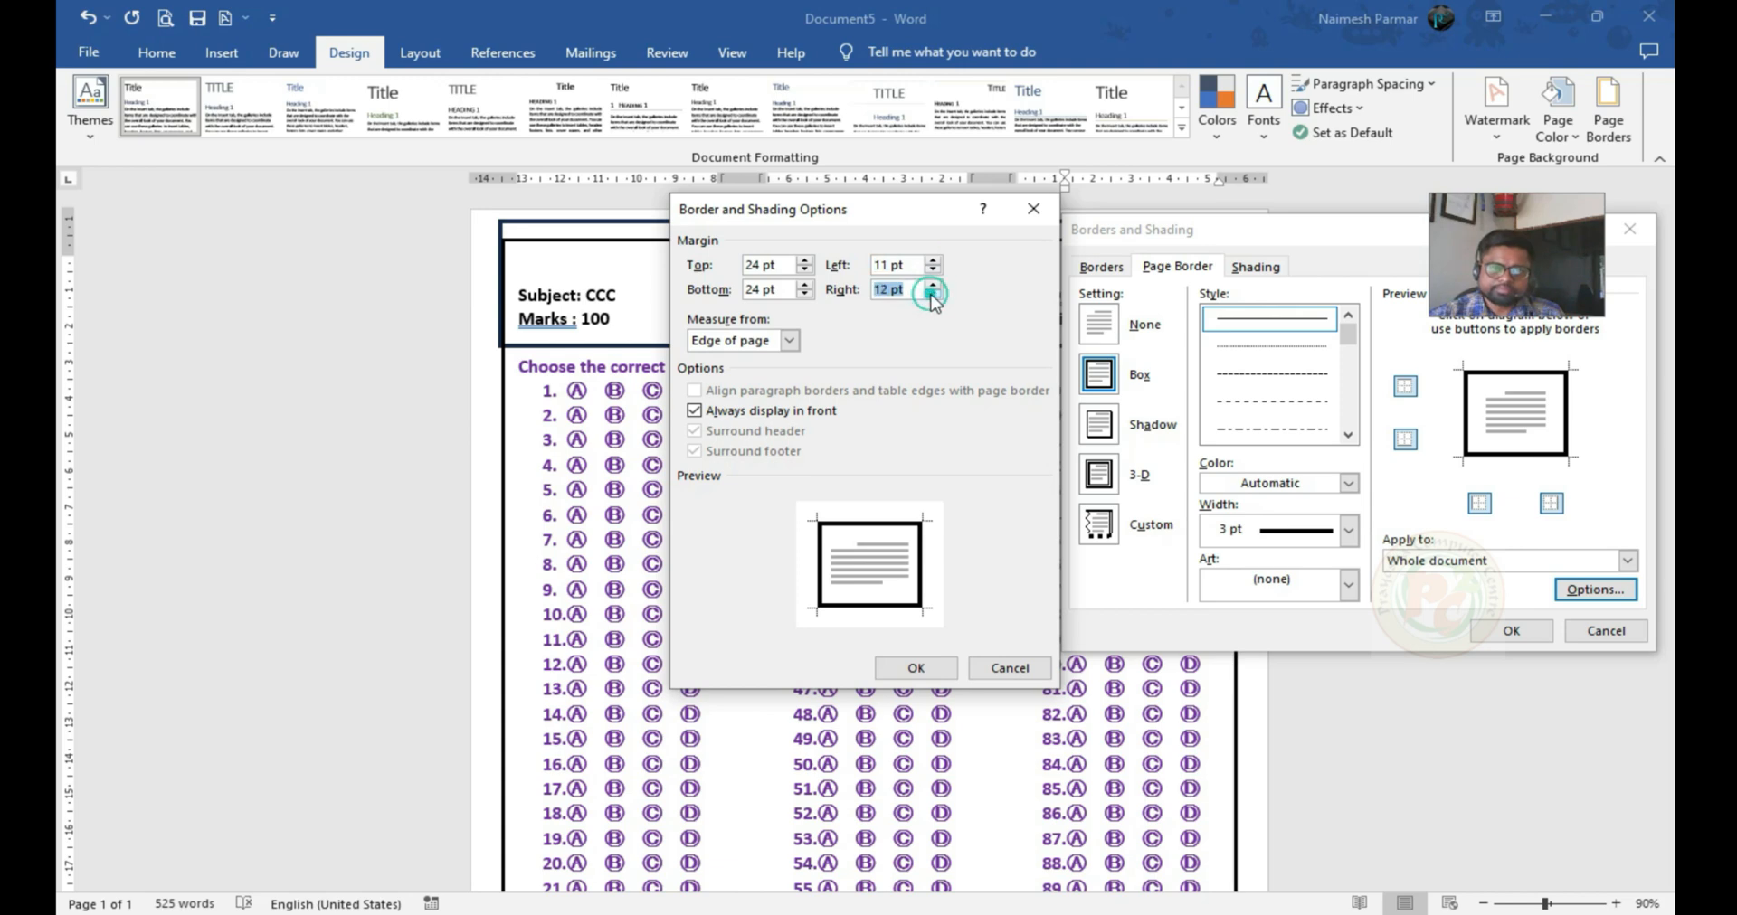
{"action": "left_click", "coordinate": [934, 671]}
{"action": "left_click", "coordinate": [1512, 632]}
{"action": "scroll", "coordinate": [1465, 589], "scroll_direction": "down", "scroll_amount": 3}
{"action": "scroll", "coordinate": [1290, 567], "scroll_direction": "up", "scroll_amount": 3}
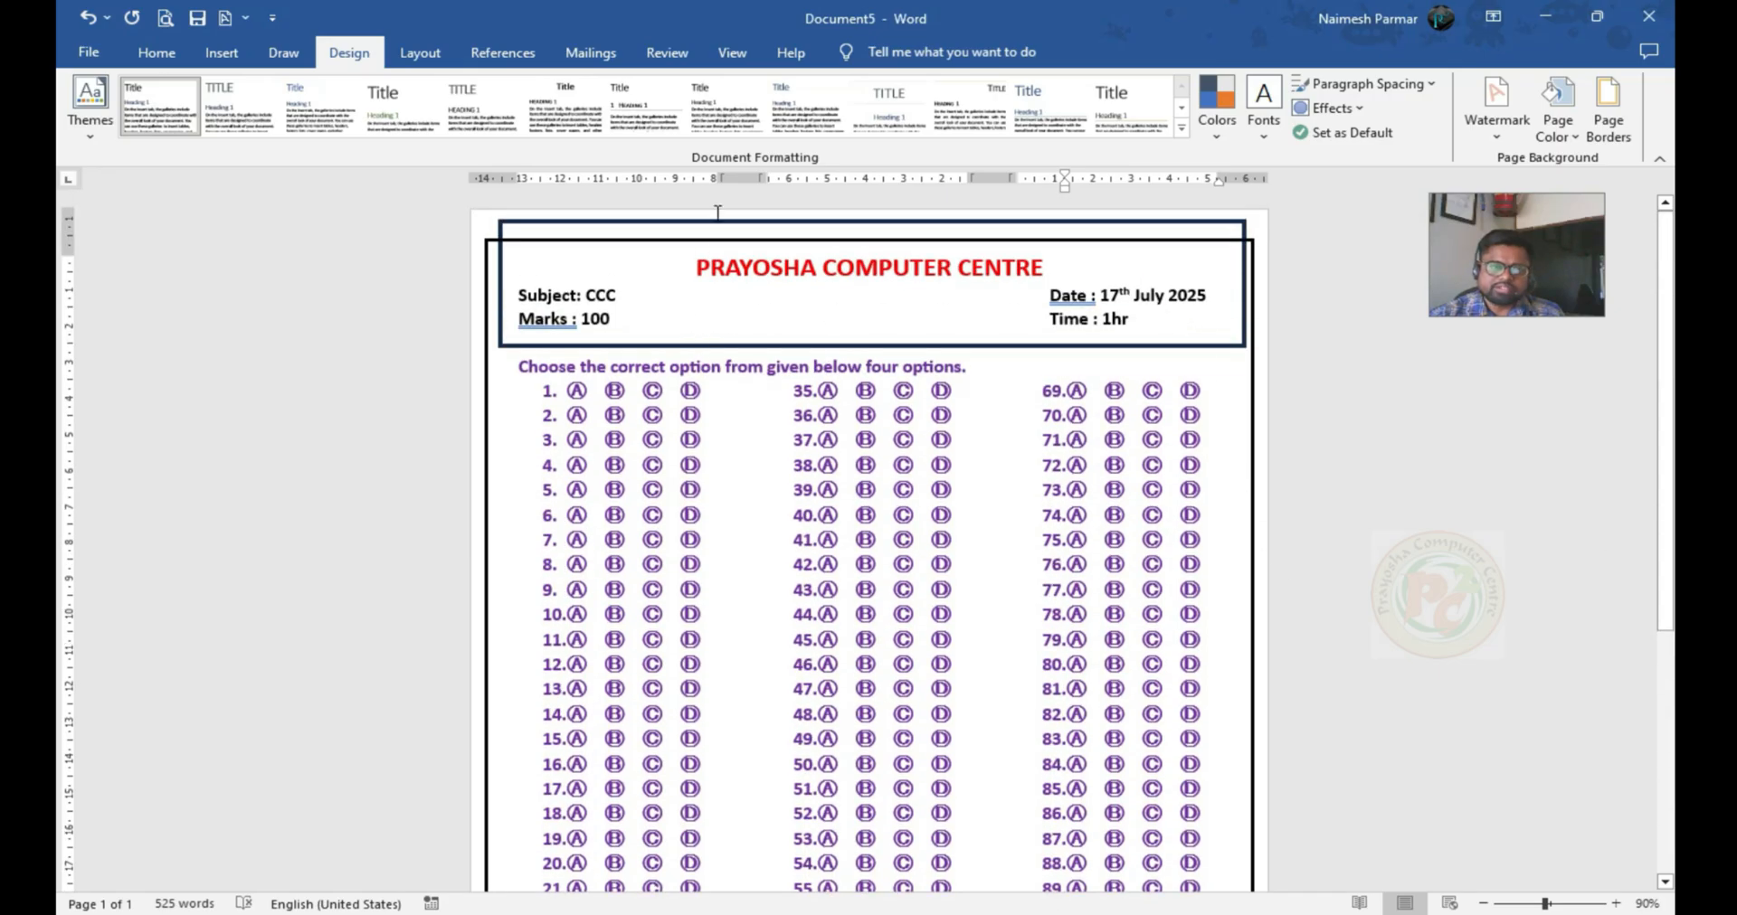
Lower the top edge of the header box so the box sits inside the page border
{"action": "left_click", "coordinate": [751, 346]}
{"action": "left_click_drag", "start_coordinate": [872, 224], "coordinate": [872, 245]}
{"action": "left_click", "coordinate": [1261, 440]}
{"action": "scroll", "coordinate": [1261, 440], "scroll_direction": "down", "scroll_amount": 5}
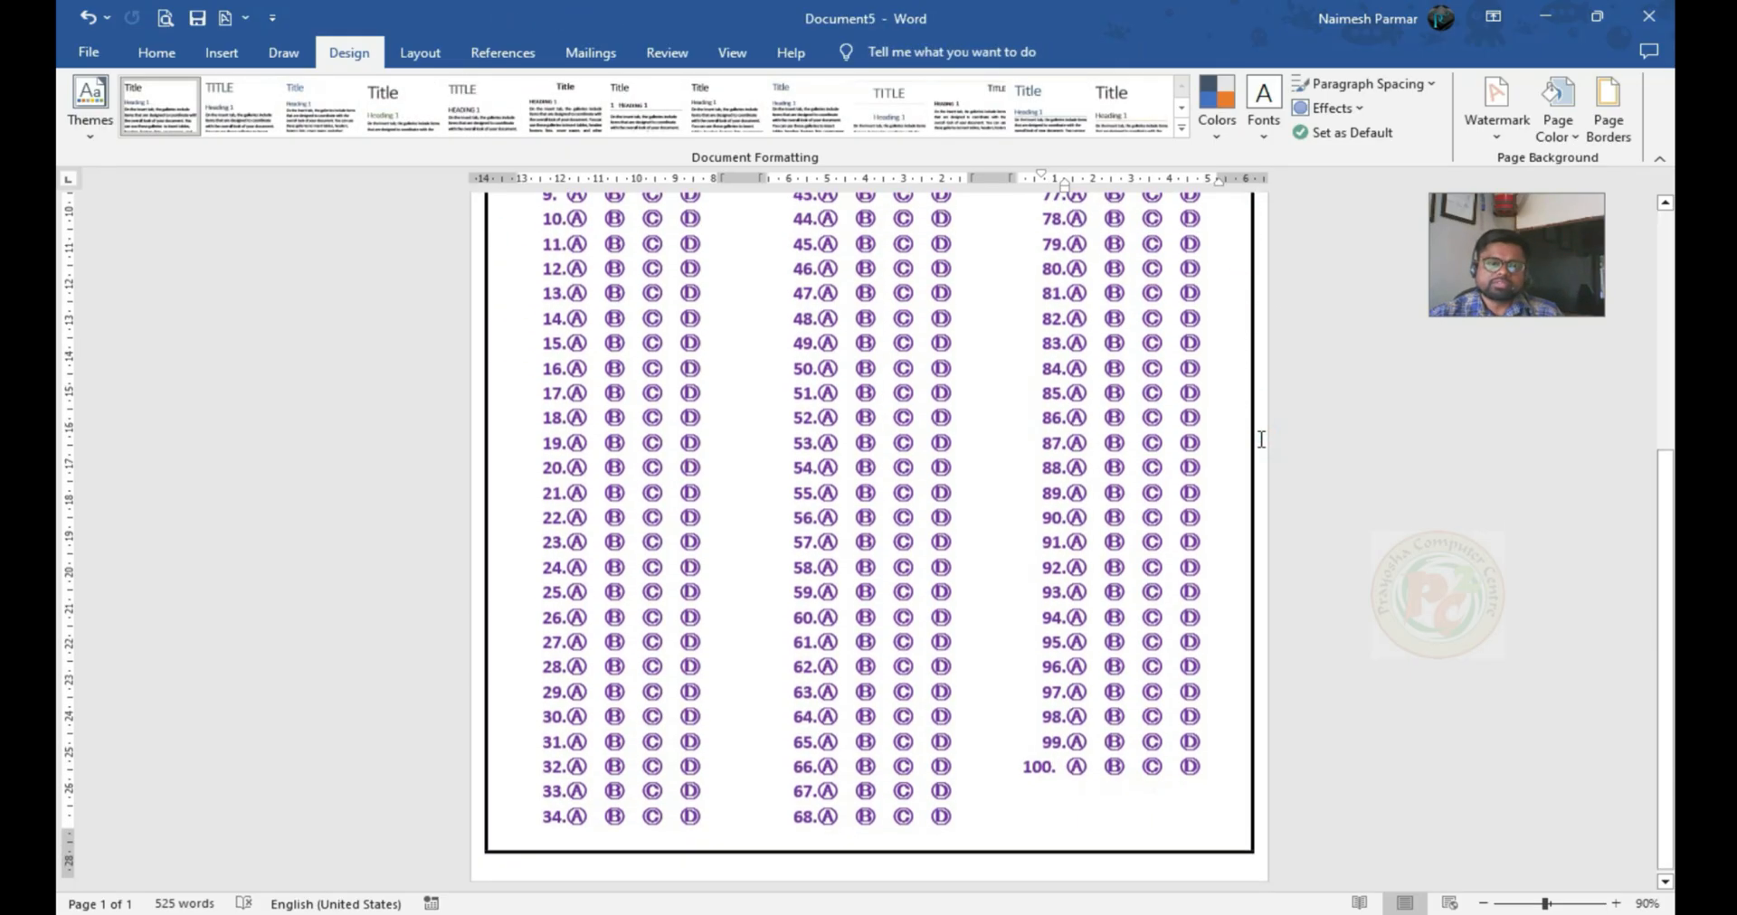
{"action": "scroll", "coordinate": [1261, 440], "scroll_direction": "up", "scroll_amount": 5}
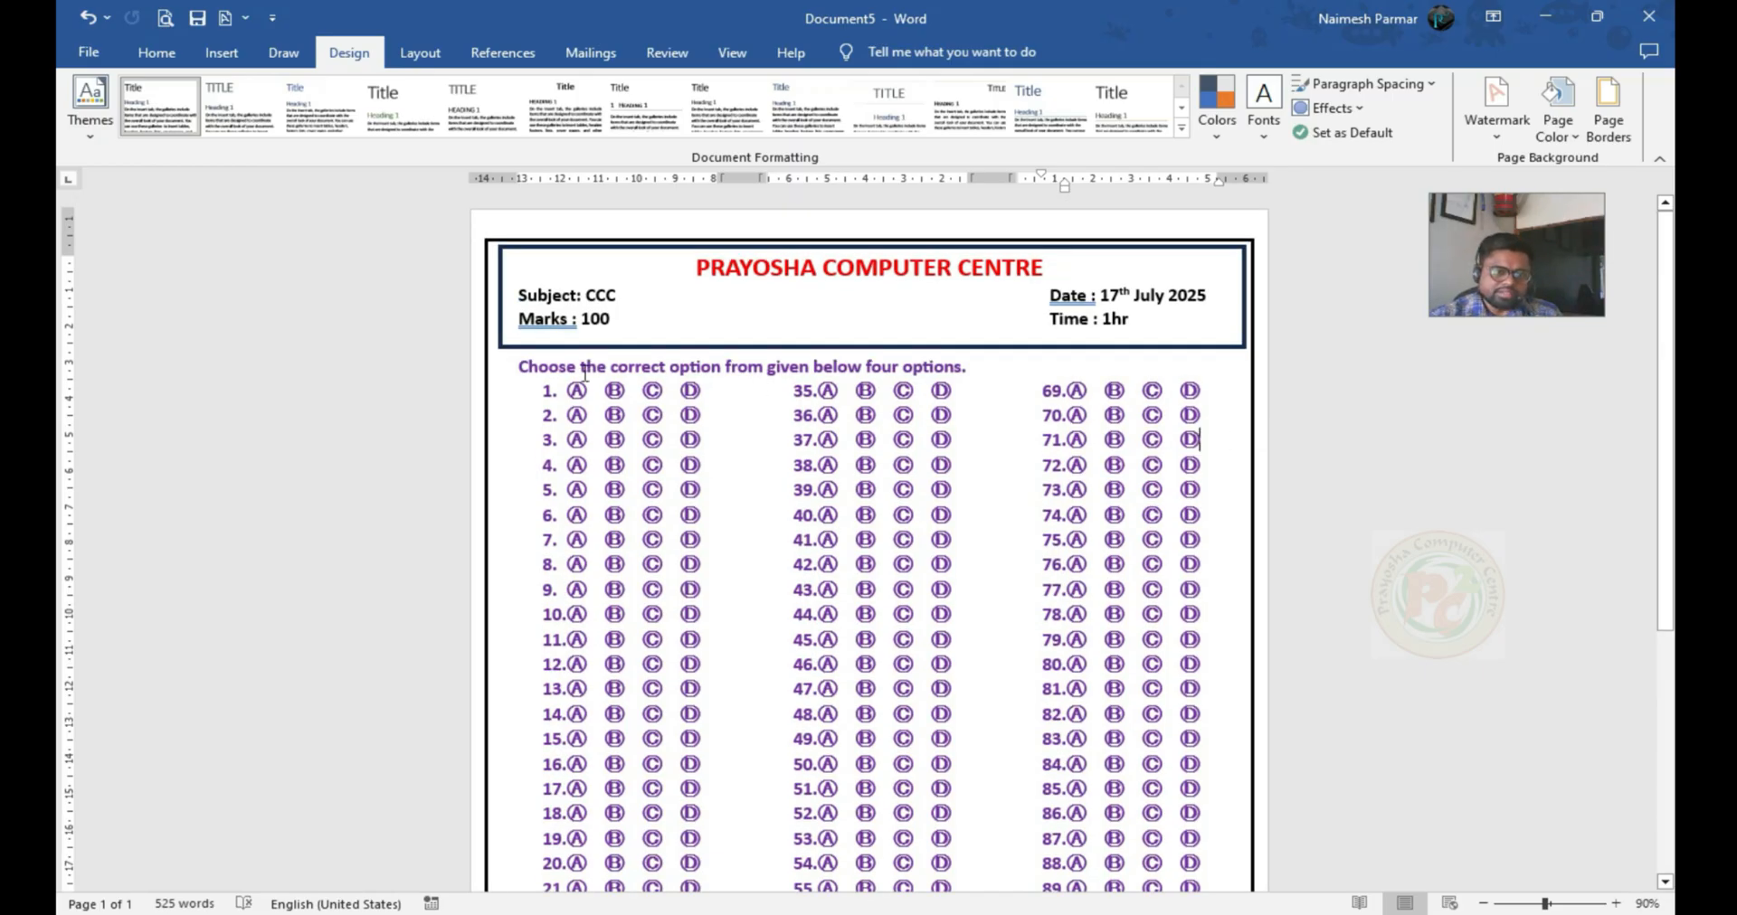
Change the font color of all the answer rows from item 1 to item 100 to Automatic
{"action": "left_click_drag", "start_coordinate": [529, 389], "coordinate": [1199, 767]}
{"action": "scroll", "coordinate": [1053, 570], "scroll_direction": "down", "scroll_amount": 5}
{"action": "left_click", "coordinate": [158, 52]}
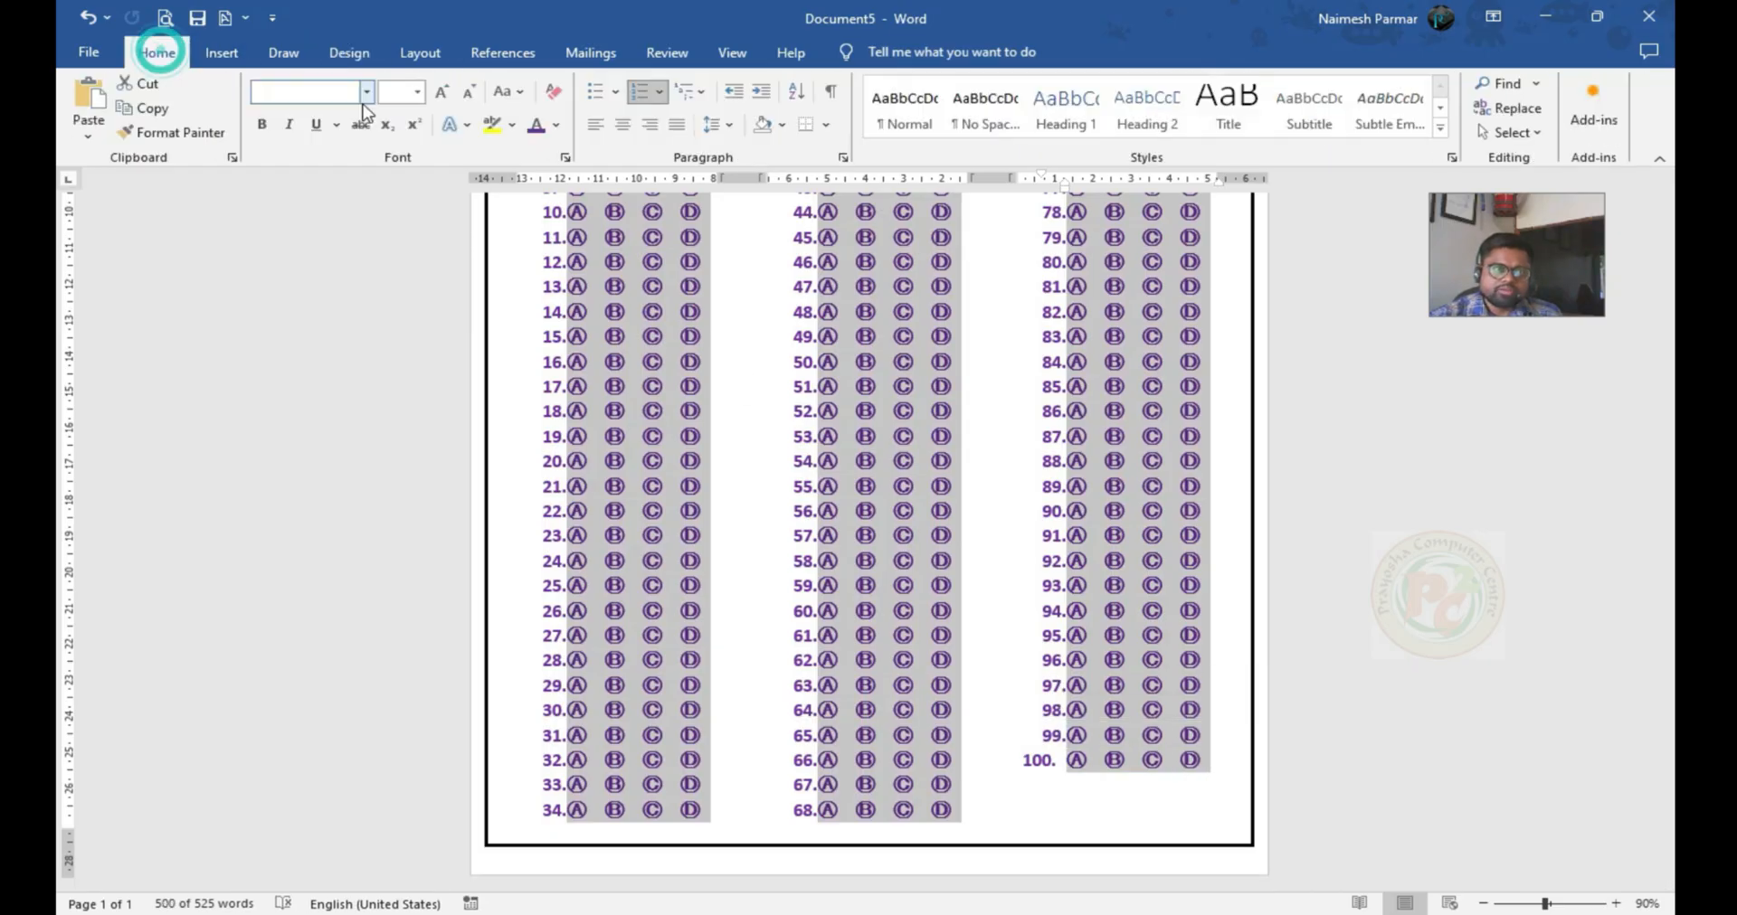
{"action": "left_click", "coordinate": [558, 128]}
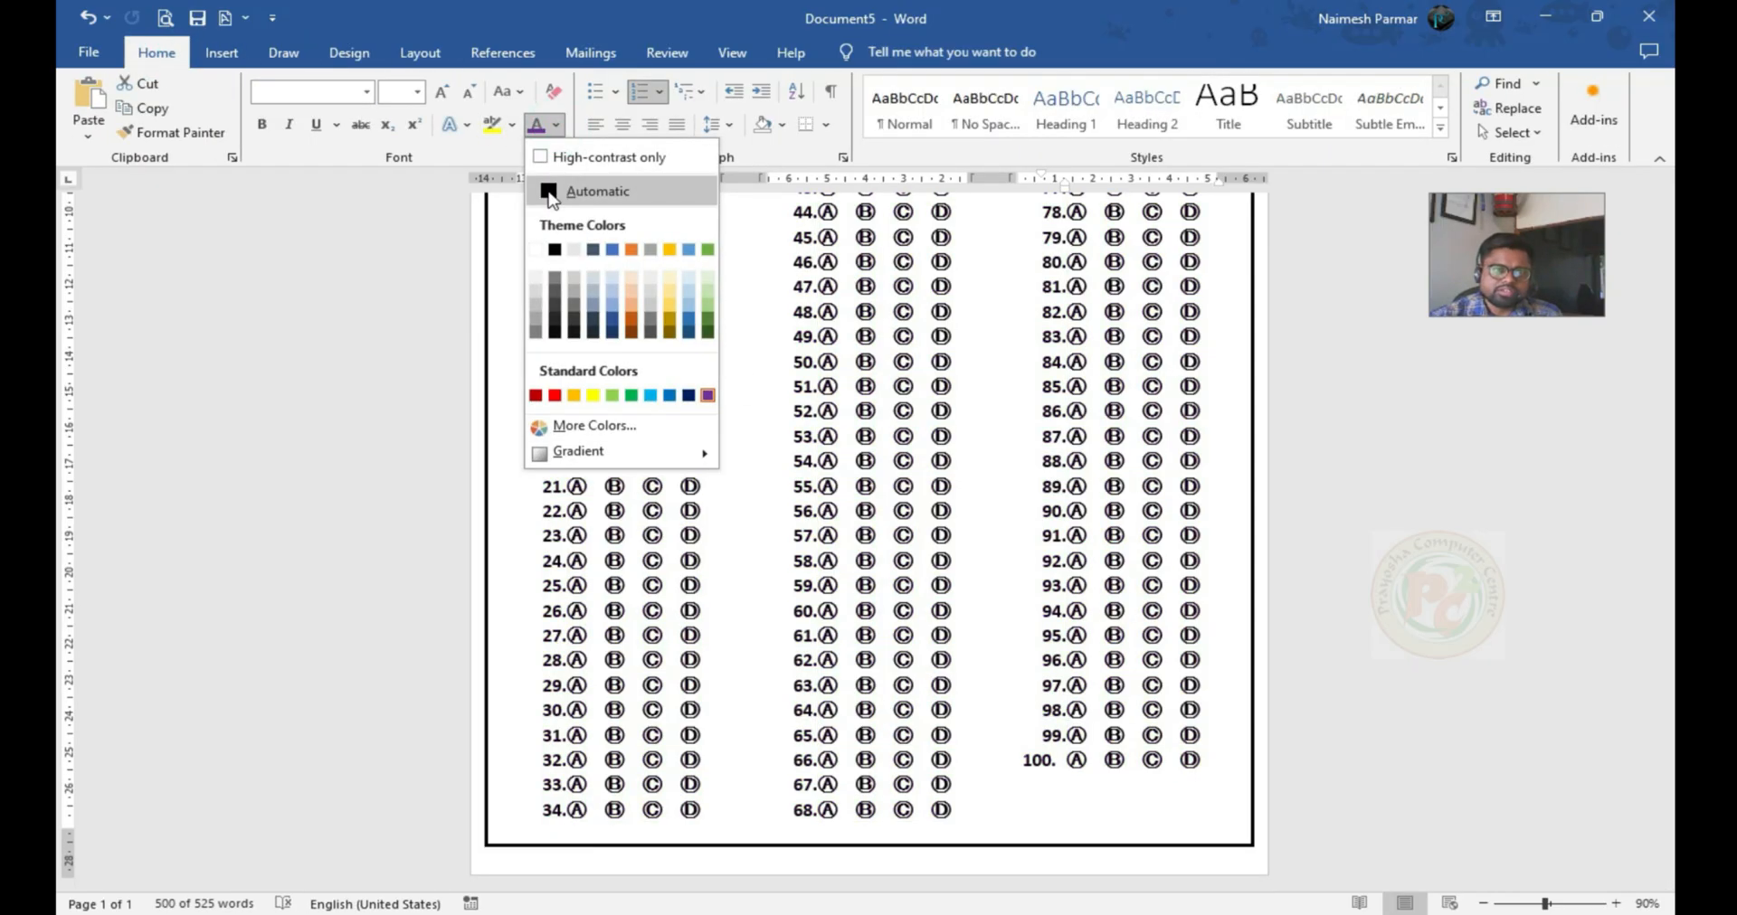
{"action": "left_click", "coordinate": [549, 193]}
{"action": "scroll", "coordinate": [710, 461], "scroll_direction": "up", "scroll_amount": 5}
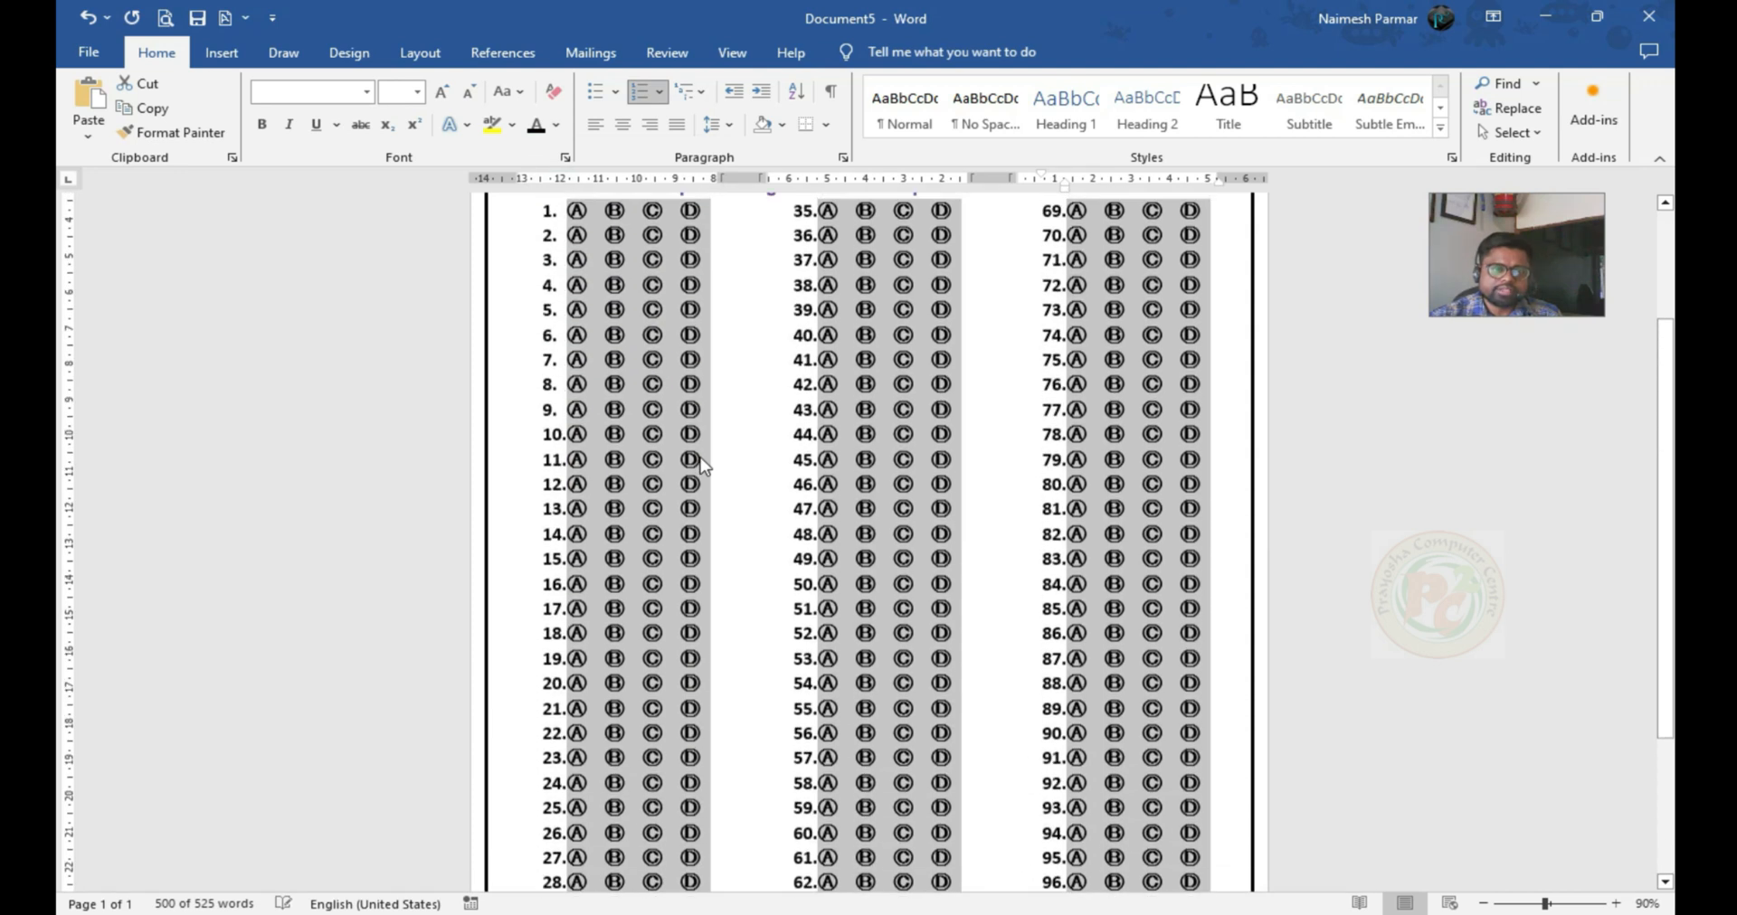
Try to add a separator line between the three columns of answer rows
{"action": "left_click", "coordinate": [407, 58]}
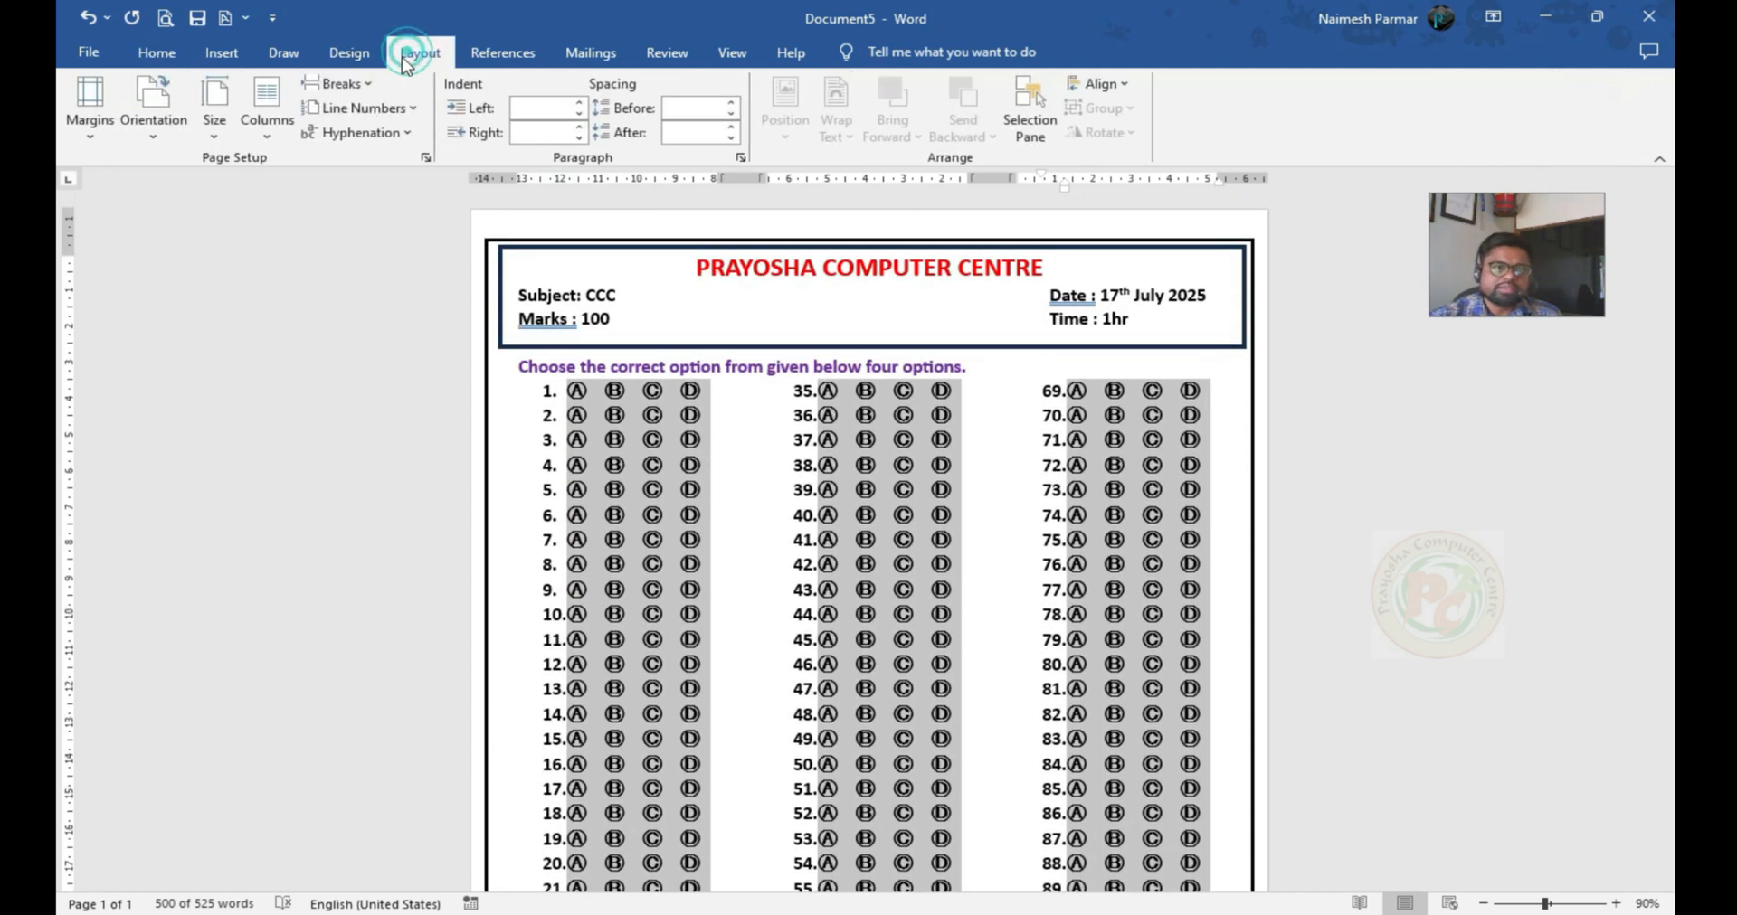
{"action": "left_click", "coordinate": [268, 140]}
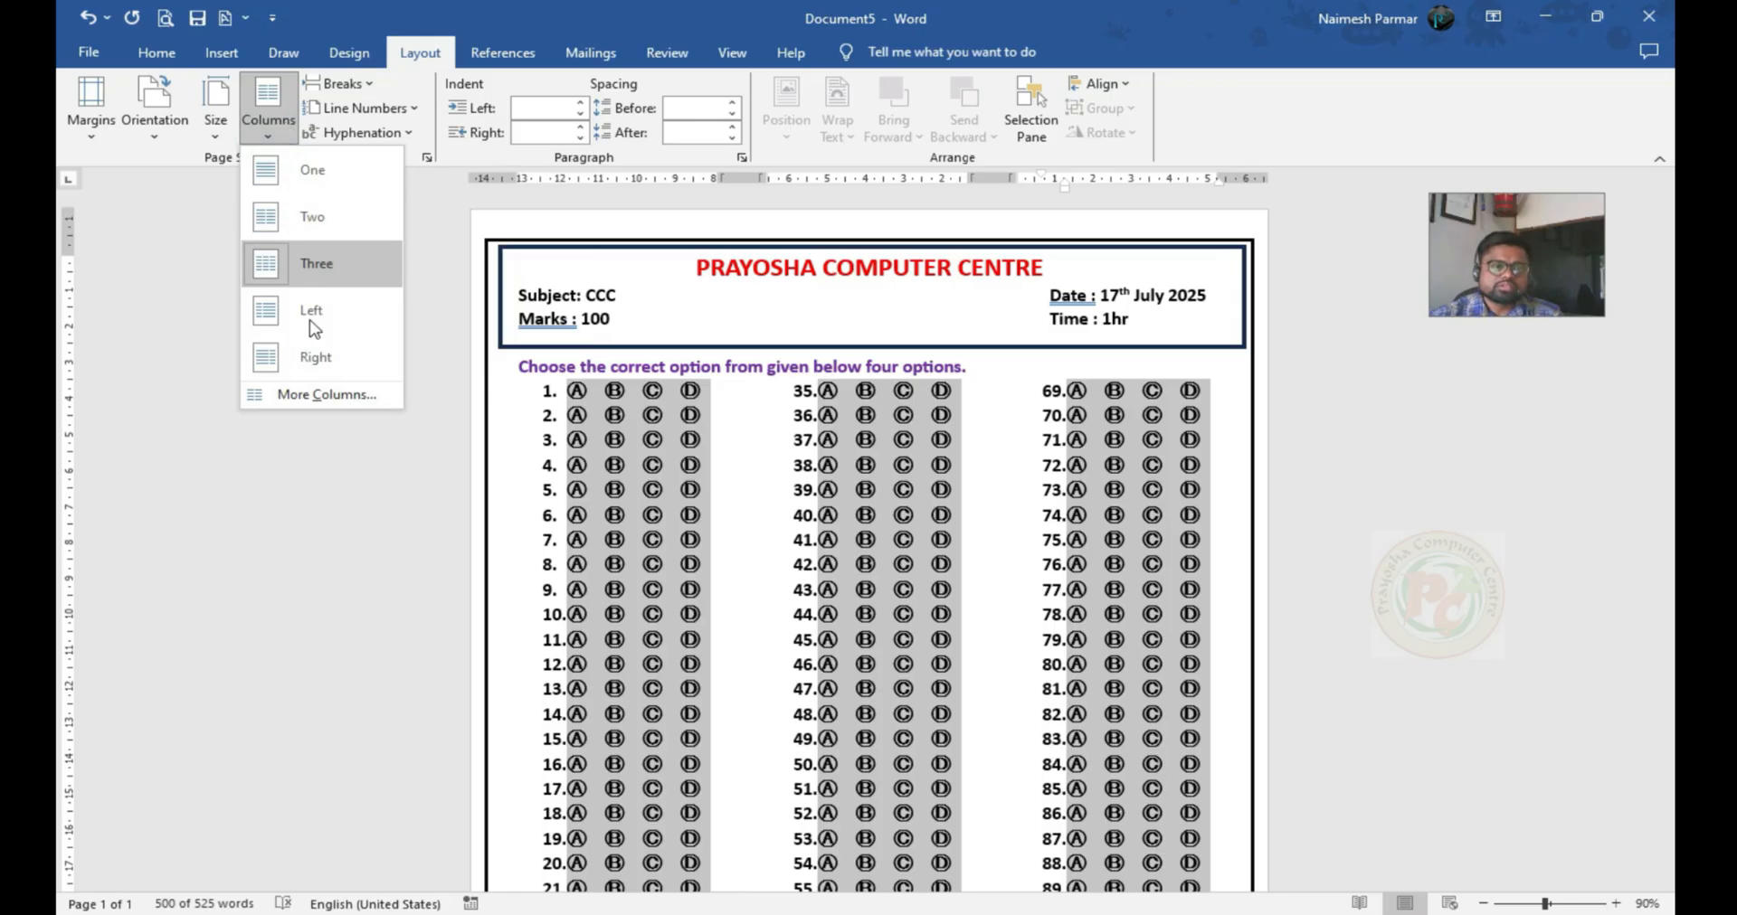
{"action": "left_click", "coordinate": [315, 396]}
{"action": "left_click", "coordinate": [949, 395]}
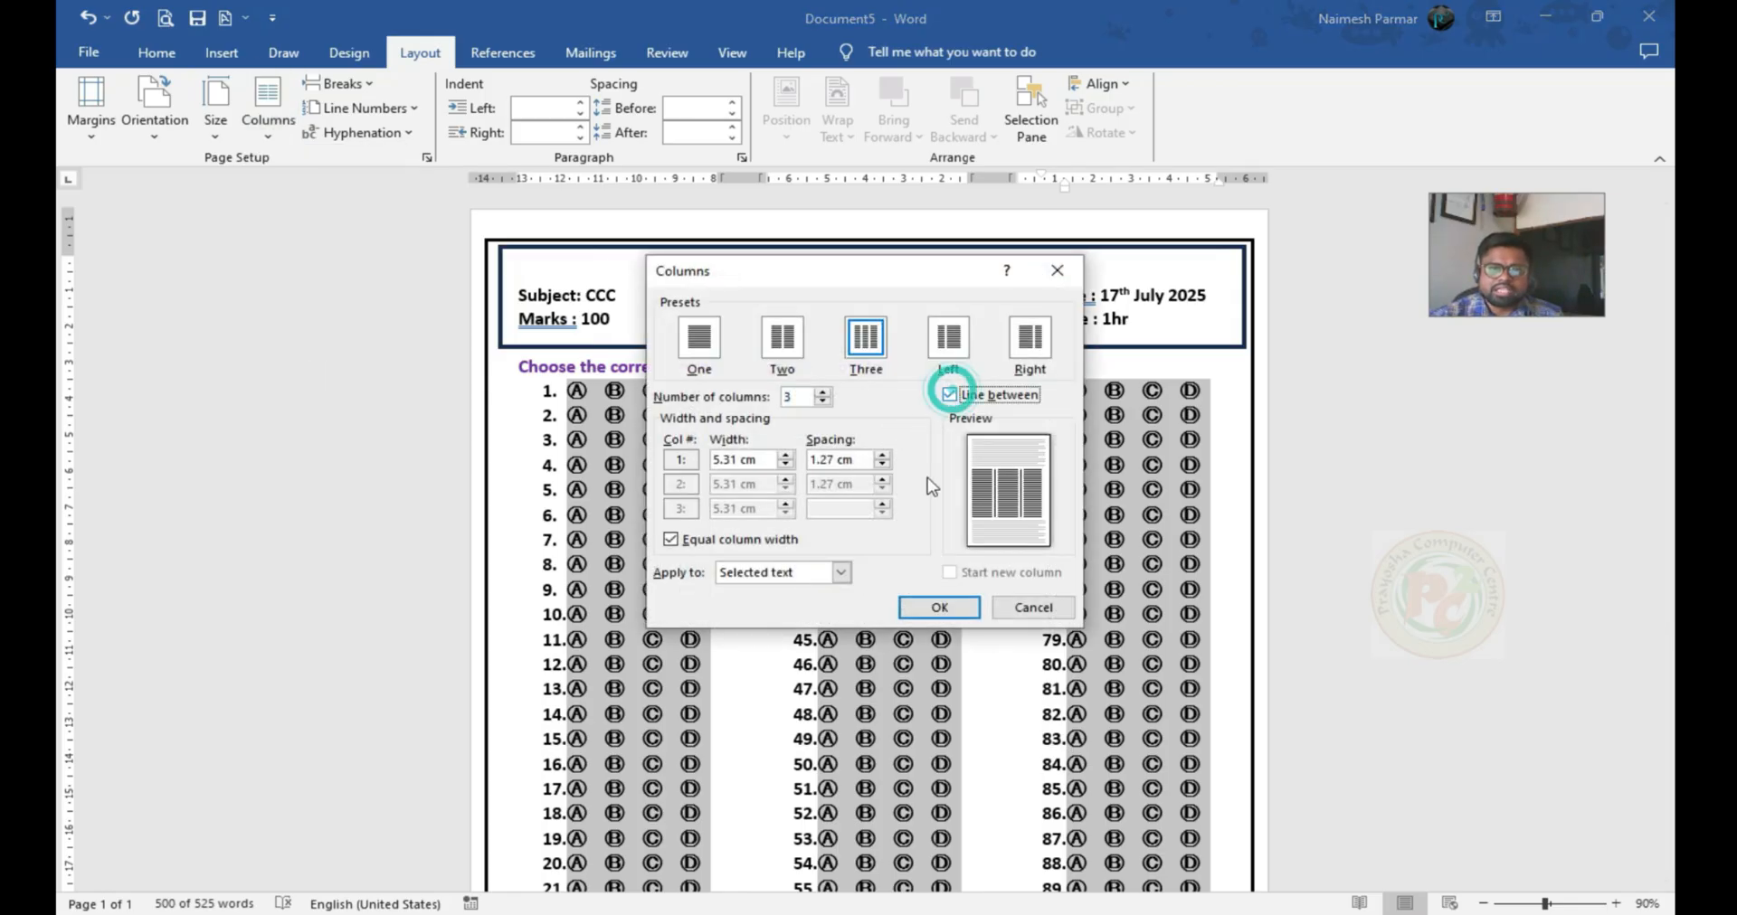
{"action": "left_click", "coordinate": [937, 608]}
{"action": "scroll", "coordinate": [903, 566], "scroll_direction": "down", "scroll_amount": 9}
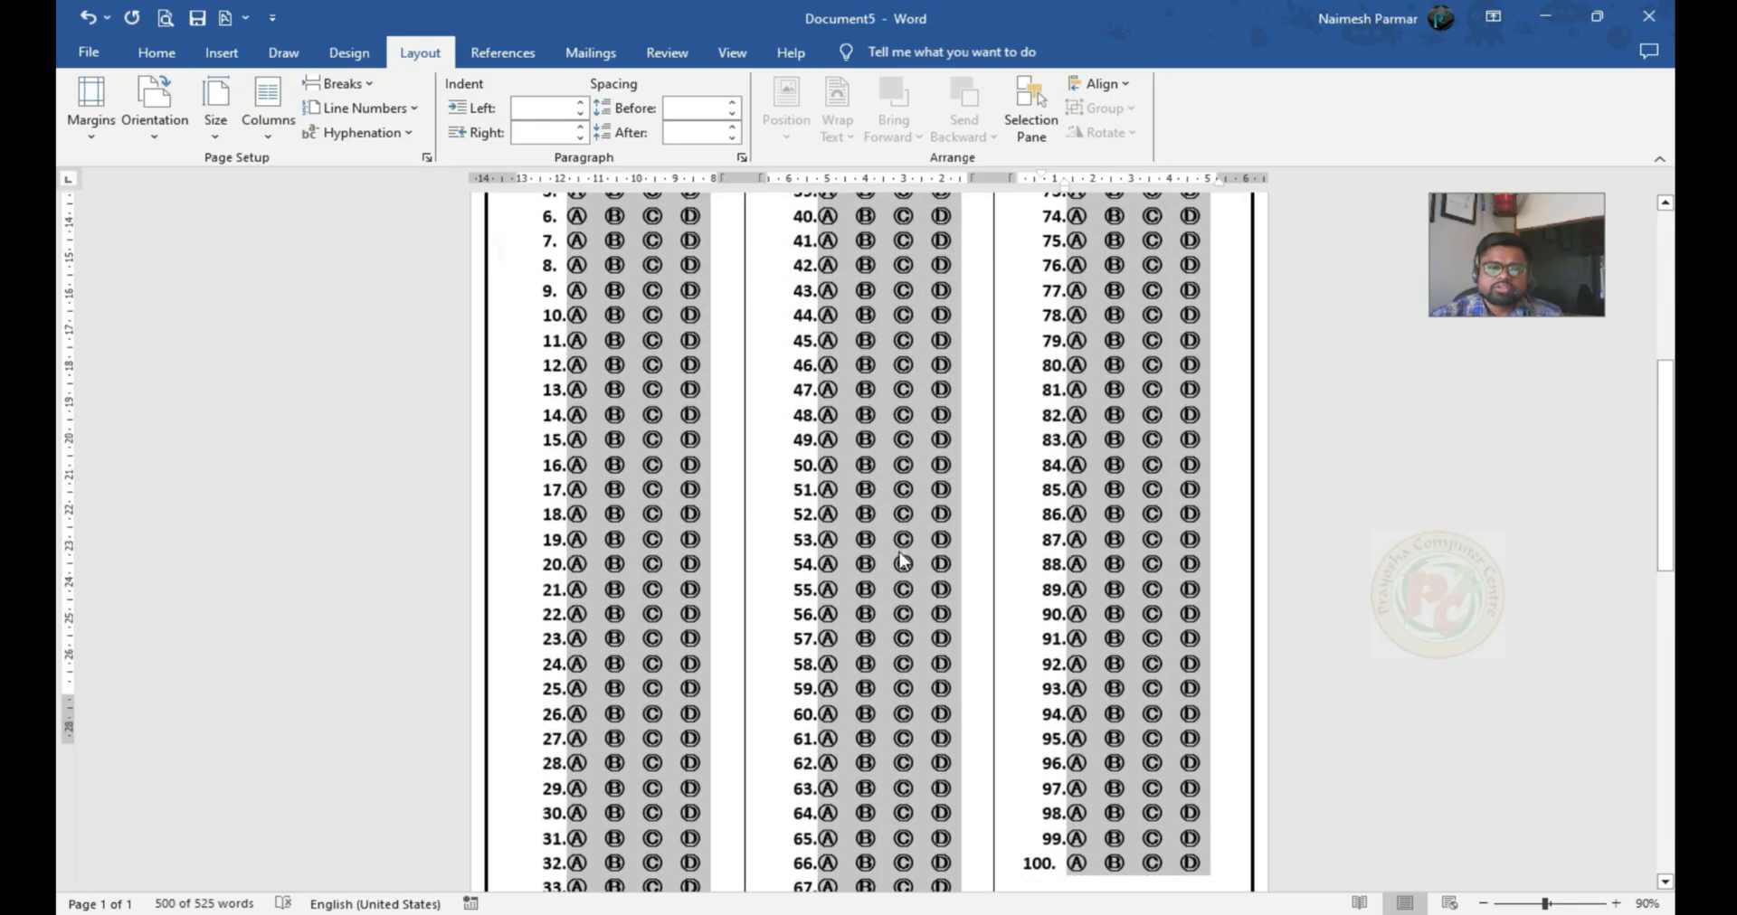
{"action": "scroll", "coordinate": [1043, 518], "scroll_direction": "up", "scroll_amount": 2}
{"action": "left_click", "coordinate": [1056, 494]}
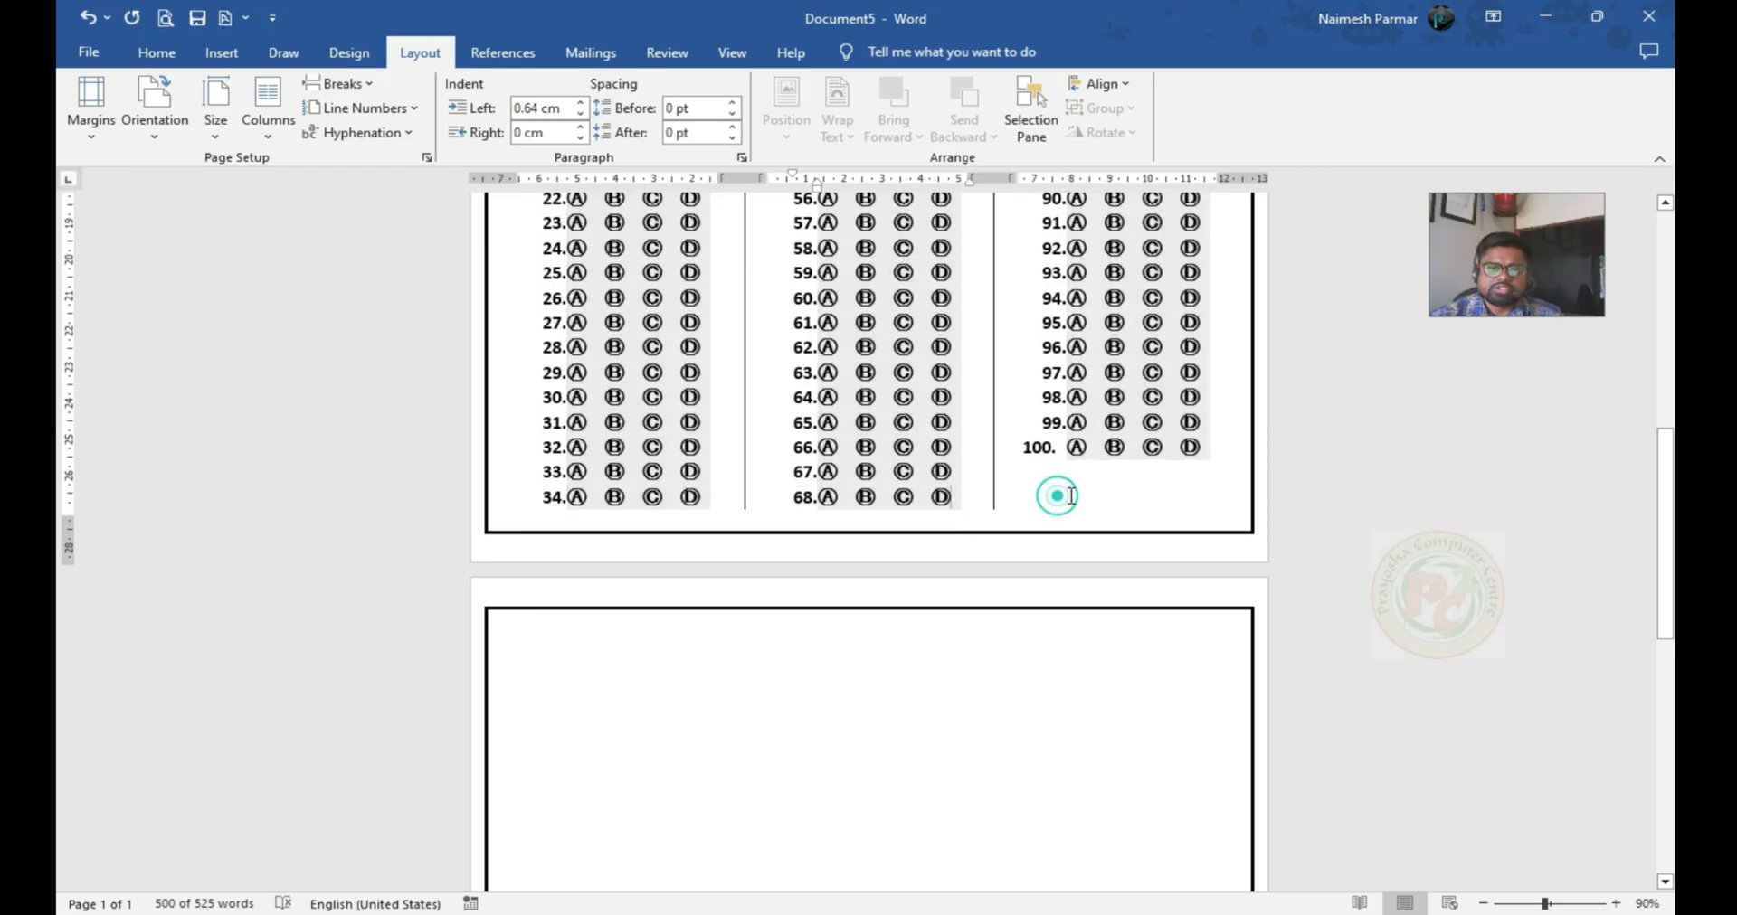
{"action": "left_click", "coordinate": [1214, 450]}
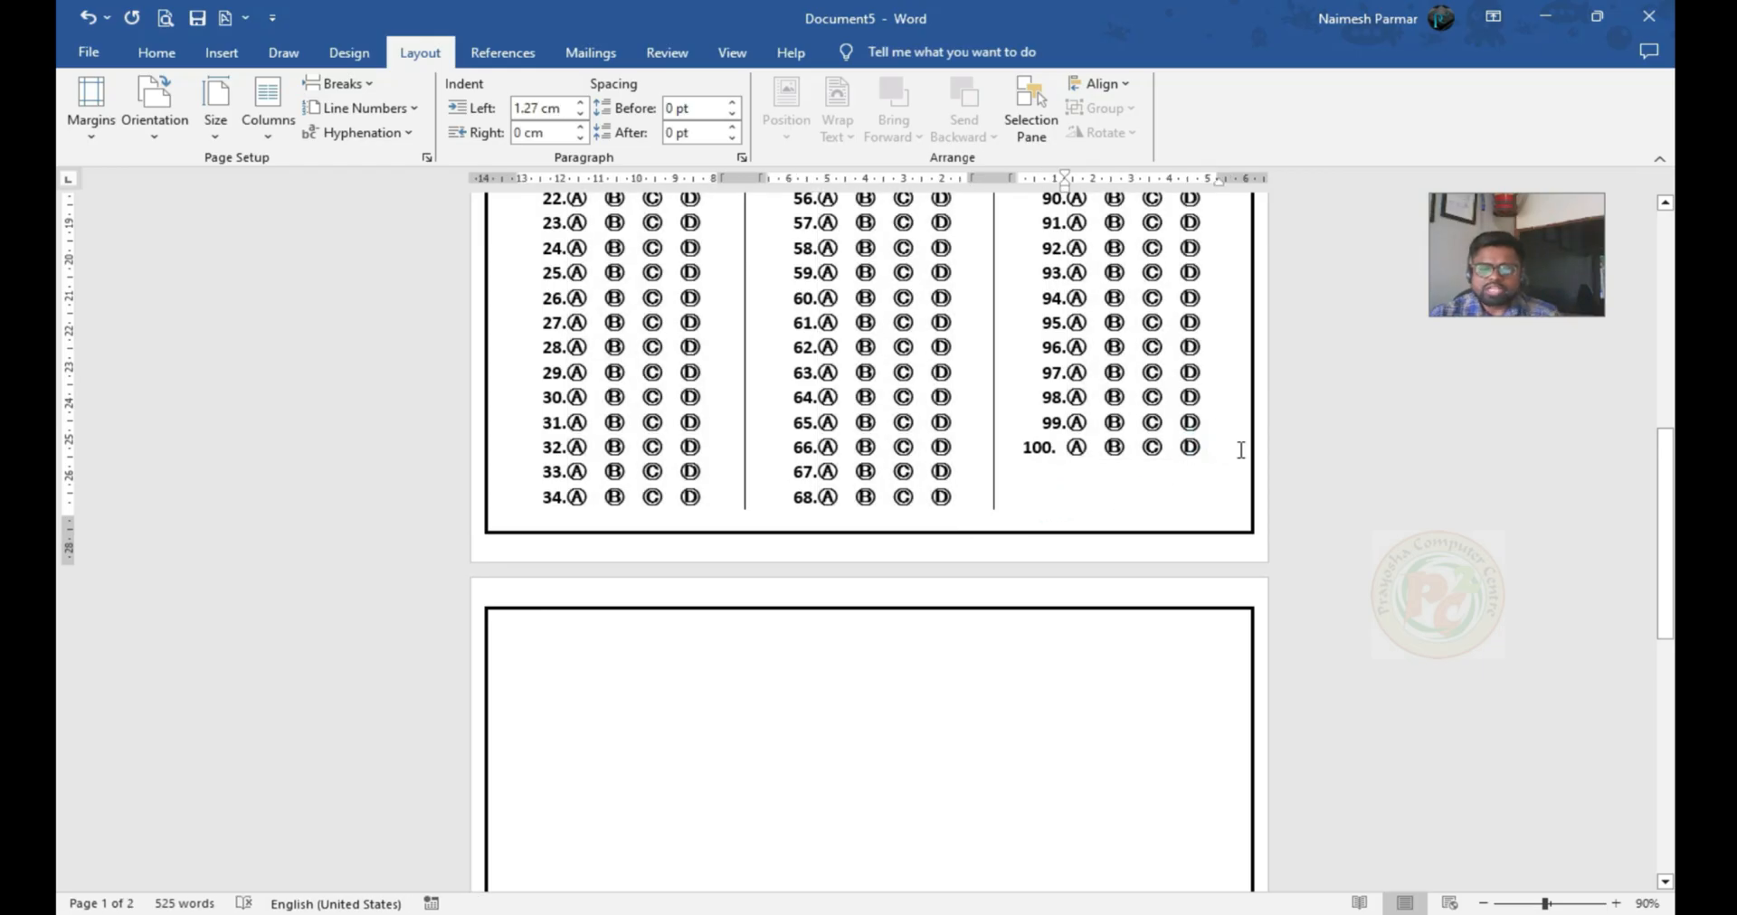
{"action": "scroll", "coordinate": [1244, 450], "scroll_direction": "up", "scroll_amount": 10}
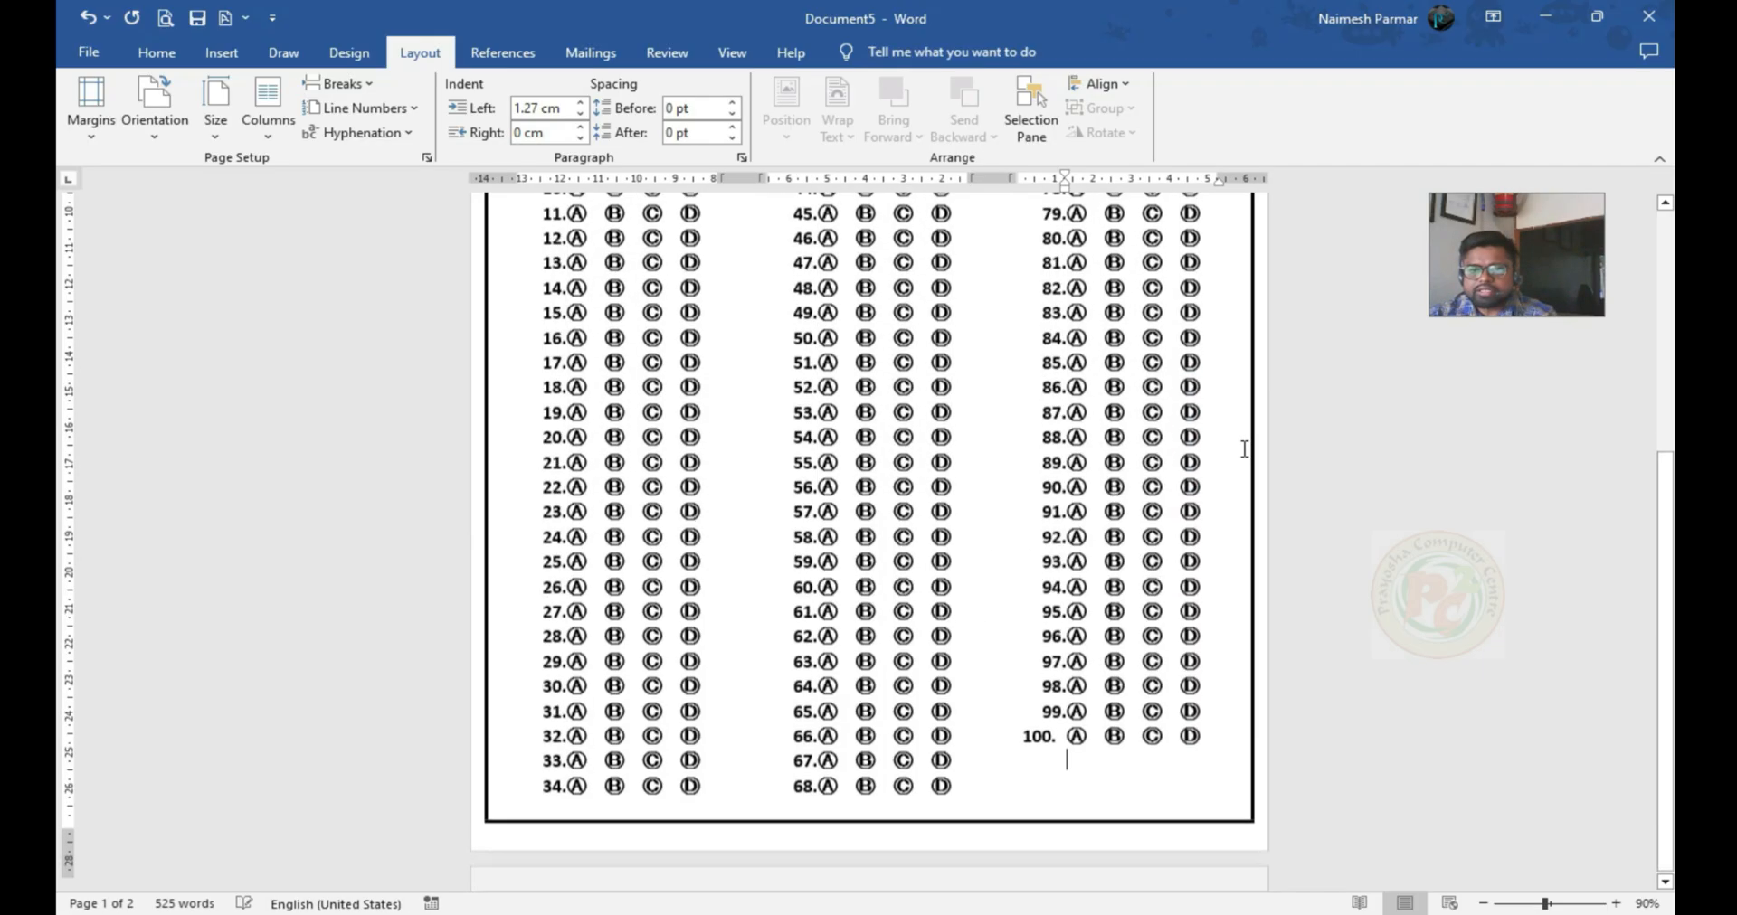
{"action": "left_click", "coordinate": [1167, 589]}
{"action": "scroll", "coordinate": [988, 578], "scroll_direction": "down", "scroll_amount": 1}
{"action": "scroll", "coordinate": [988, 578], "scroll_direction": "up", "scroll_amount": 1}
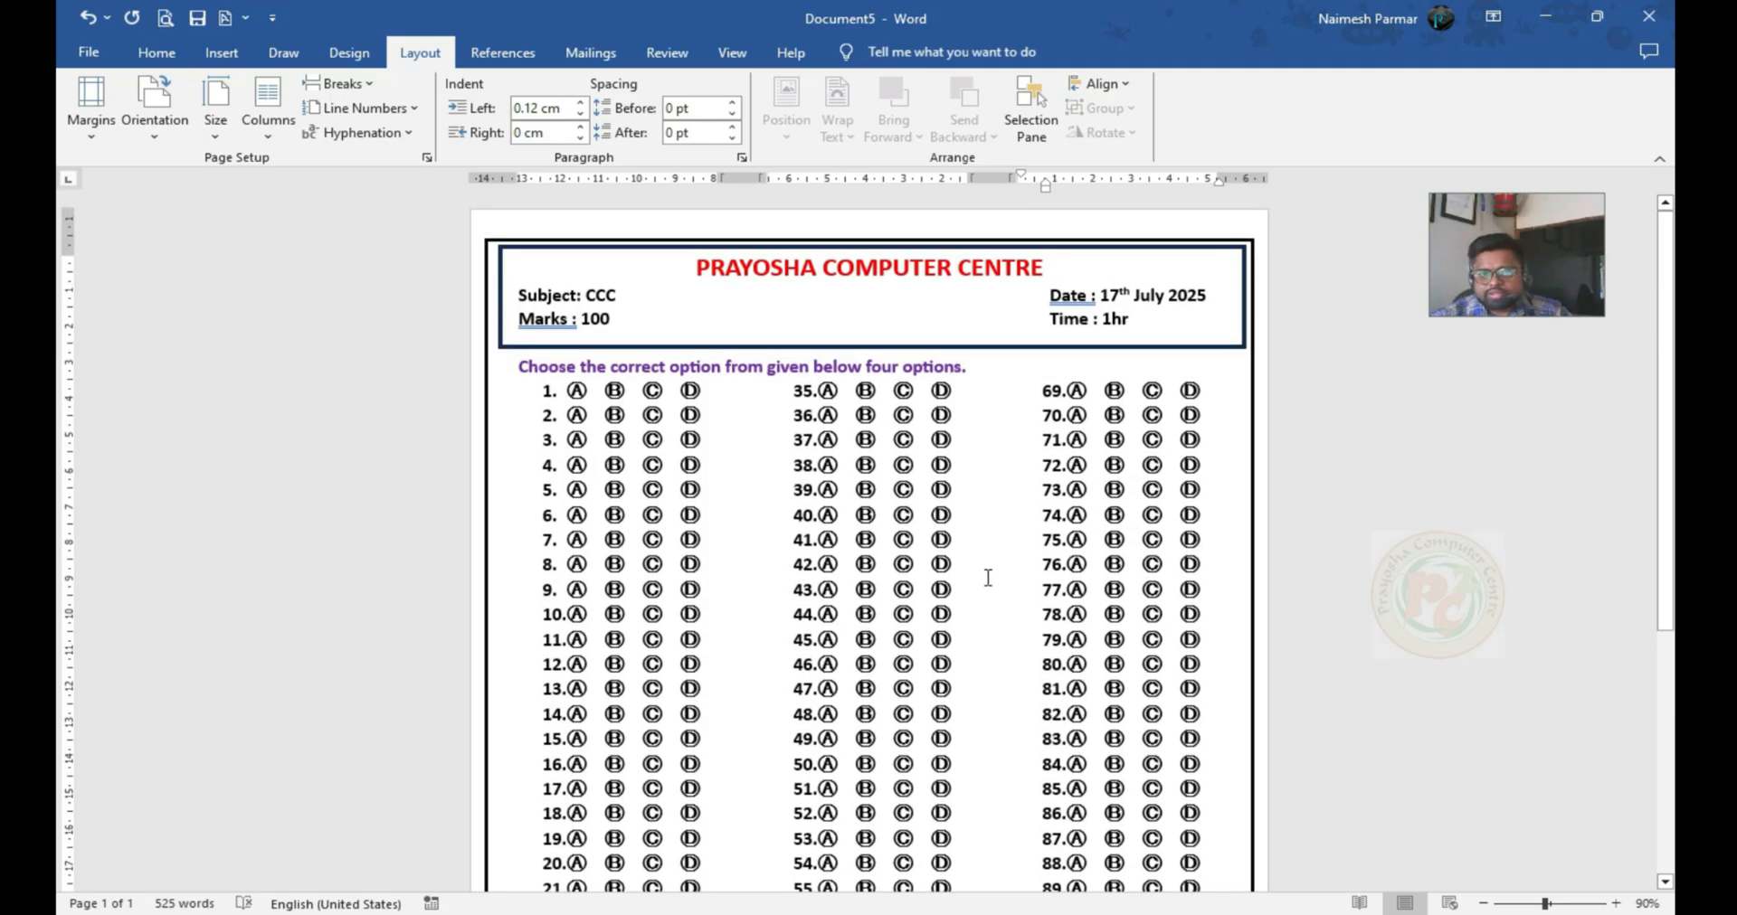